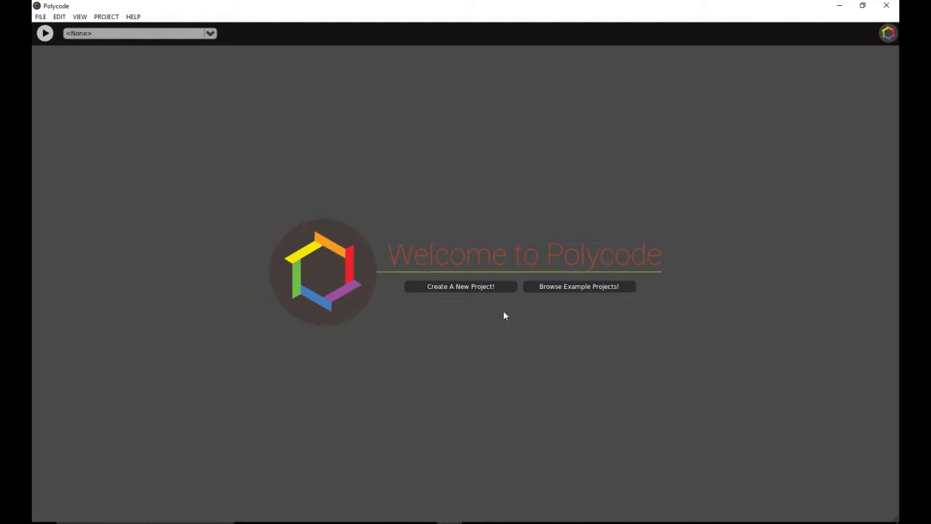
- Browse the example projects in the 2D_Physics, 3D_Physics, Audio, Game_Demos, Graphics and Input categories without opening any
{"action": "left_click", "coordinate": [549, 291]}
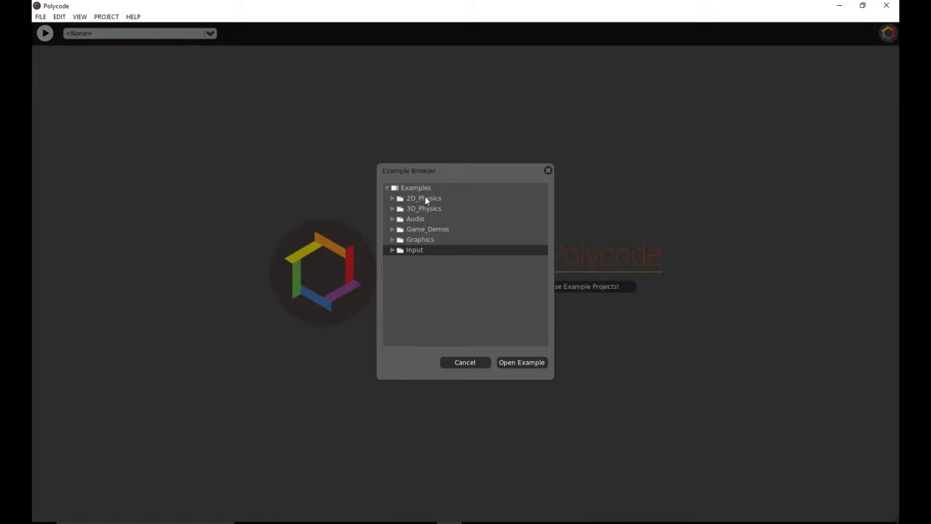
{"action": "left_click", "coordinate": [394, 199]}
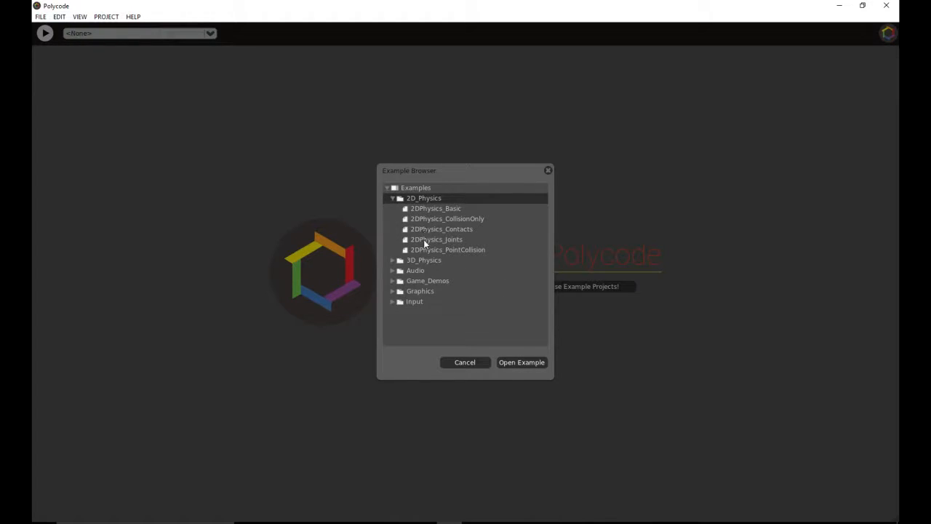
{"action": "left_click", "coordinate": [393, 198]}
{"action": "left_click", "coordinate": [393, 208]}
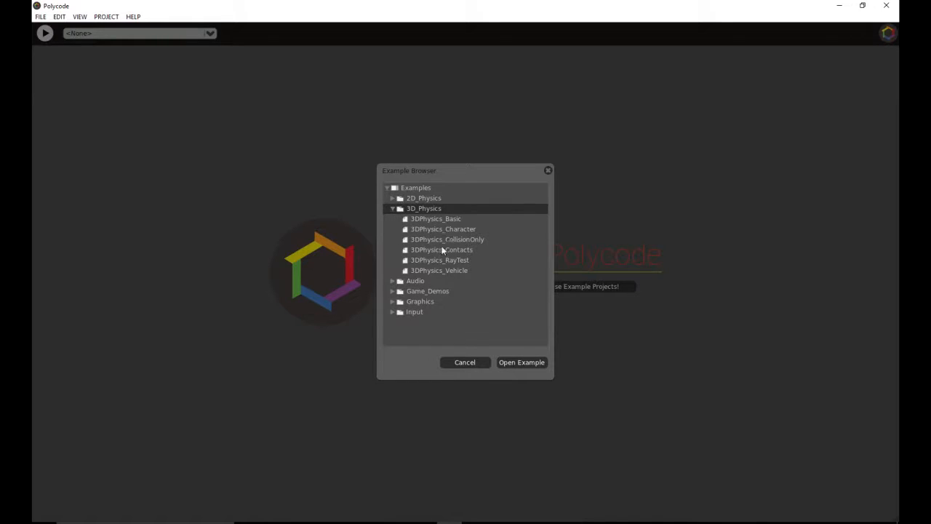
{"action": "left_click", "coordinate": [392, 208]}
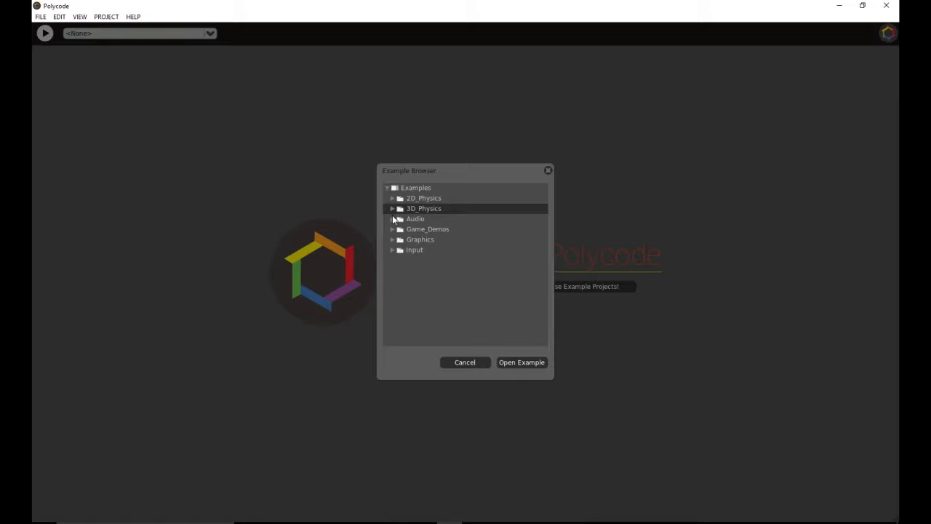
{"action": "left_click", "coordinate": [393, 218]}
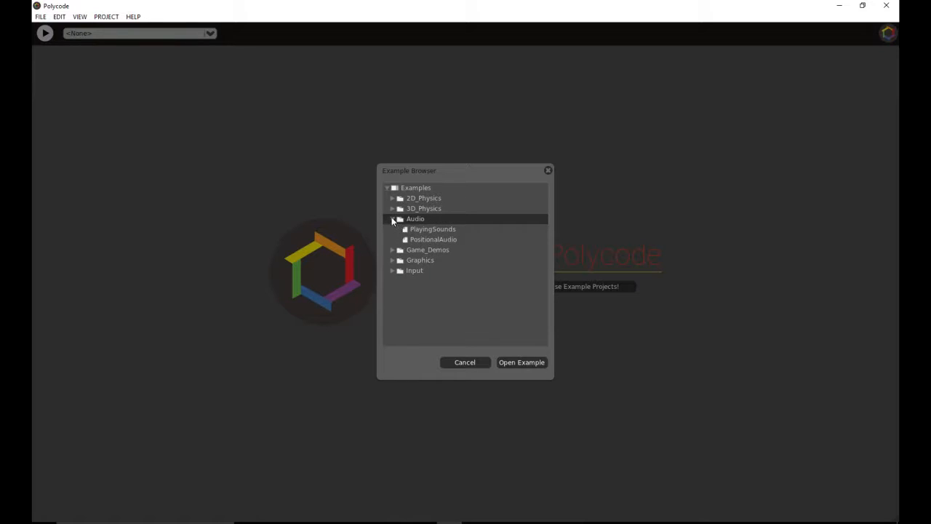
{"action": "left_click", "coordinate": [392, 219]}
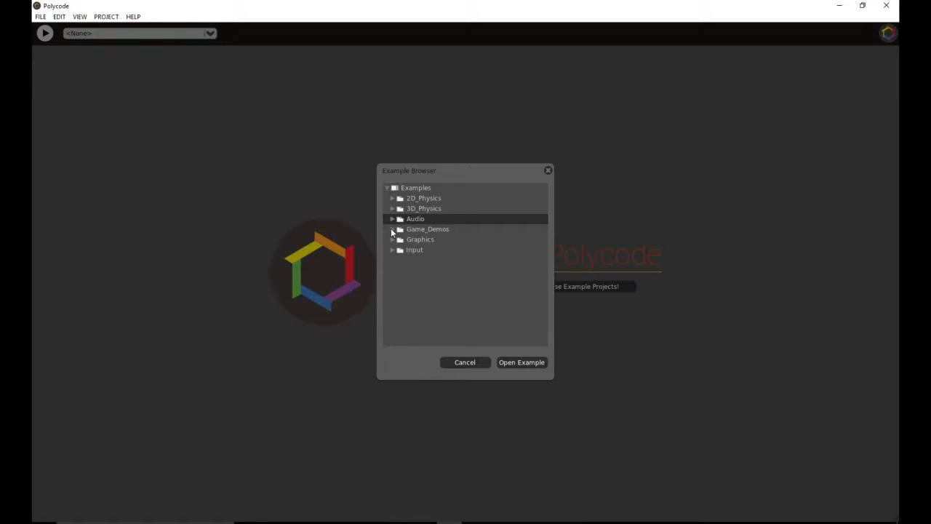
{"action": "left_click", "coordinate": [392, 229]}
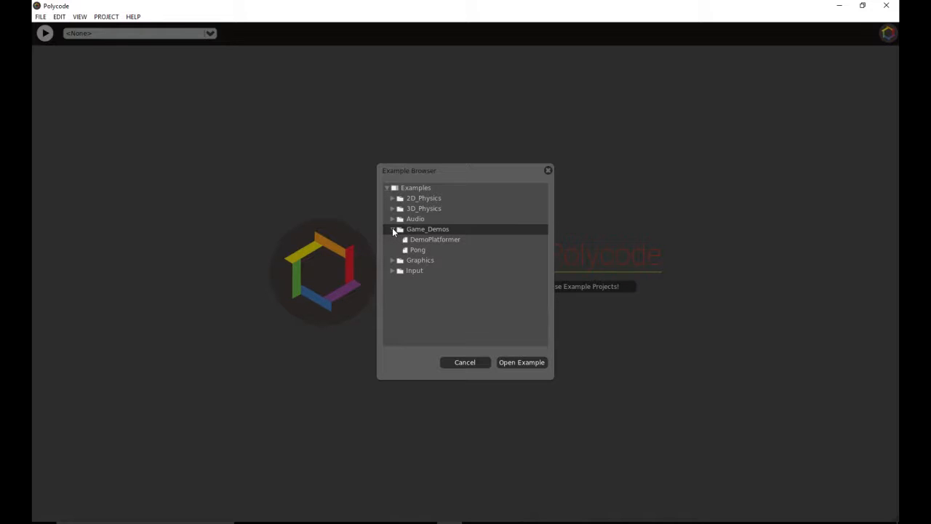
{"action": "left_click", "coordinate": [392, 229]}
{"action": "left_click", "coordinate": [392, 239]}
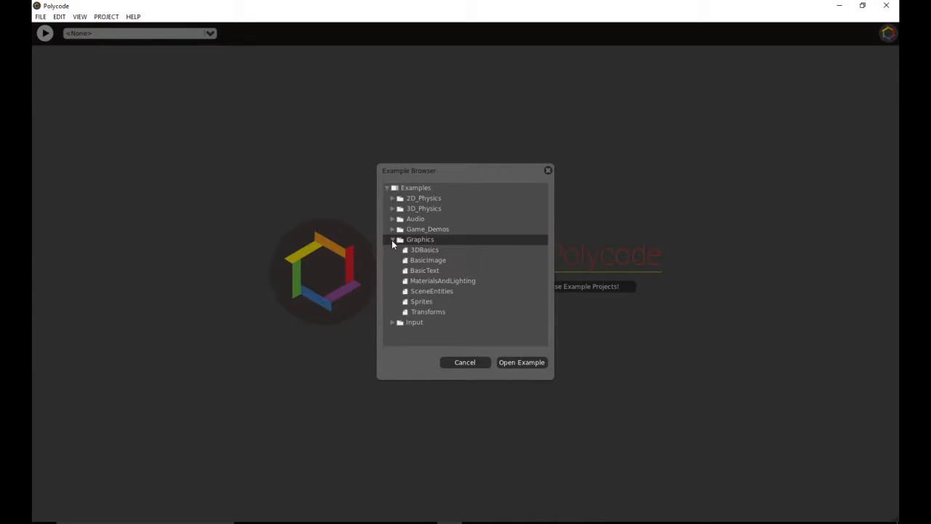
{"action": "left_click", "coordinate": [393, 239]}
{"action": "left_click", "coordinate": [393, 250]}
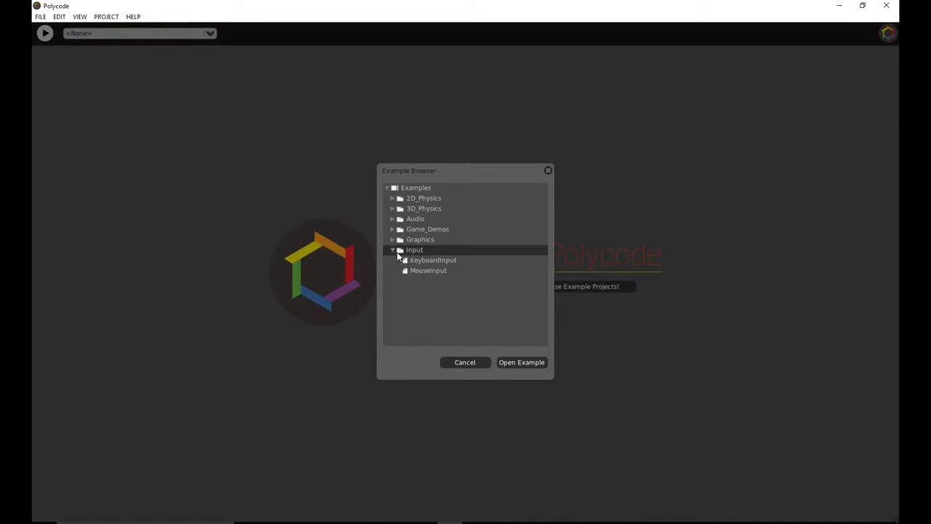
{"action": "left_click", "coordinate": [393, 249]}
{"action": "left_click", "coordinate": [548, 171]}
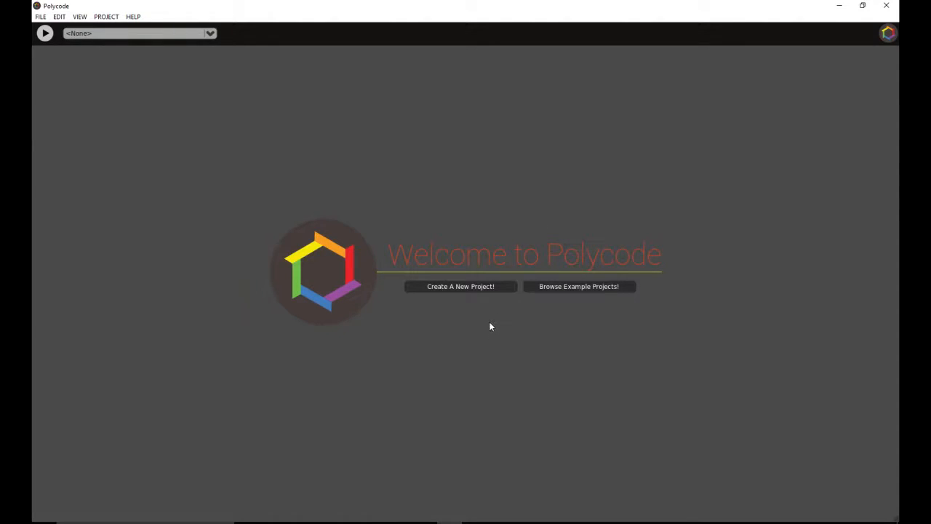
- Create a new project named Test from the Empty Project template, keeping the default project location
{"action": "left_click", "coordinate": [481, 288]}
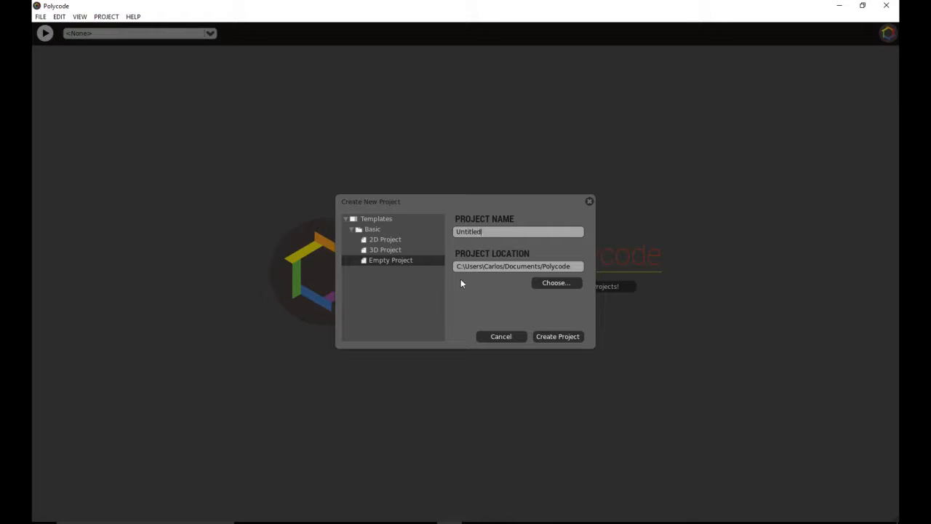
{"action": "left_click", "coordinate": [397, 242]}
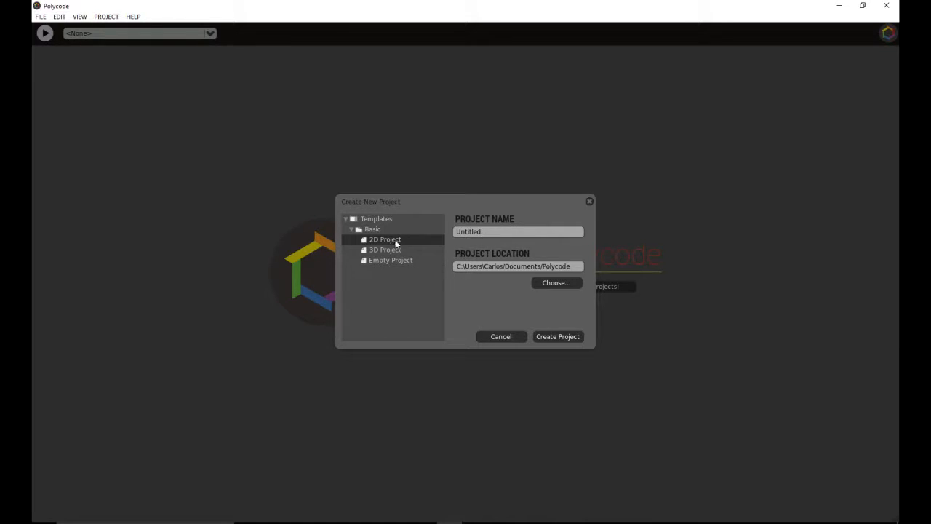
{"action": "left_click", "coordinate": [393, 251]}
{"action": "left_click", "coordinate": [389, 261]}
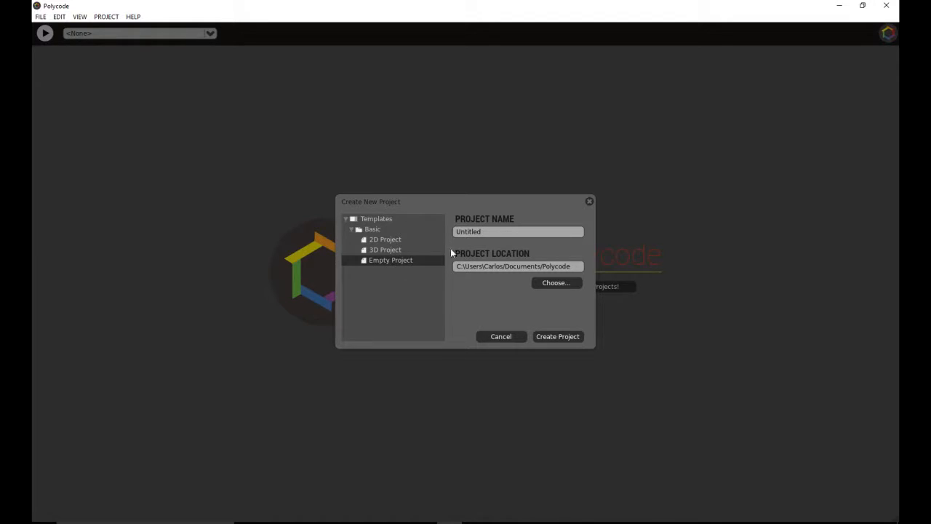
{"action": "left_click_drag", "start_coordinate": [482, 231], "coordinate": [449, 233]}
{"action": "type", "text": "Test"}
{"action": "left_click", "coordinate": [550, 337]}
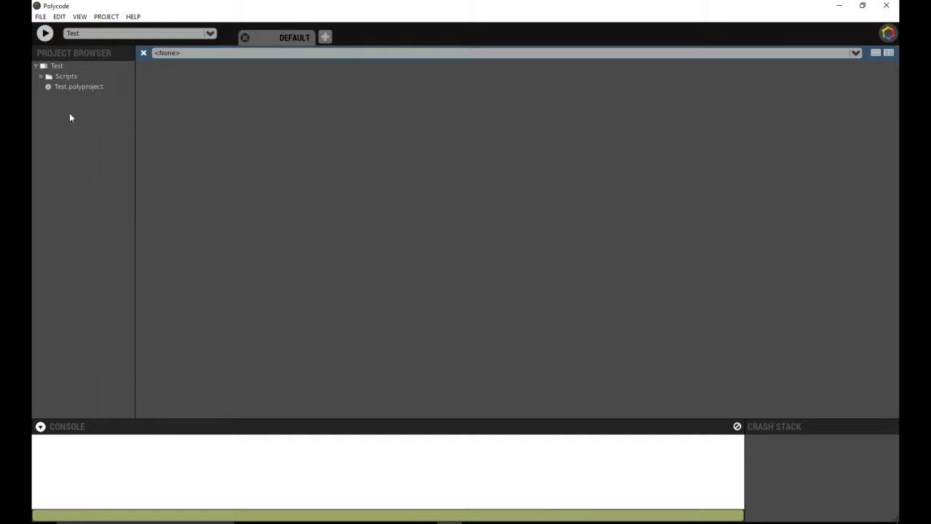
- View the Main.lua script in the Scripts folder and the project settings in Test.polyproject
{"action": "left_click", "coordinate": [42, 77]}
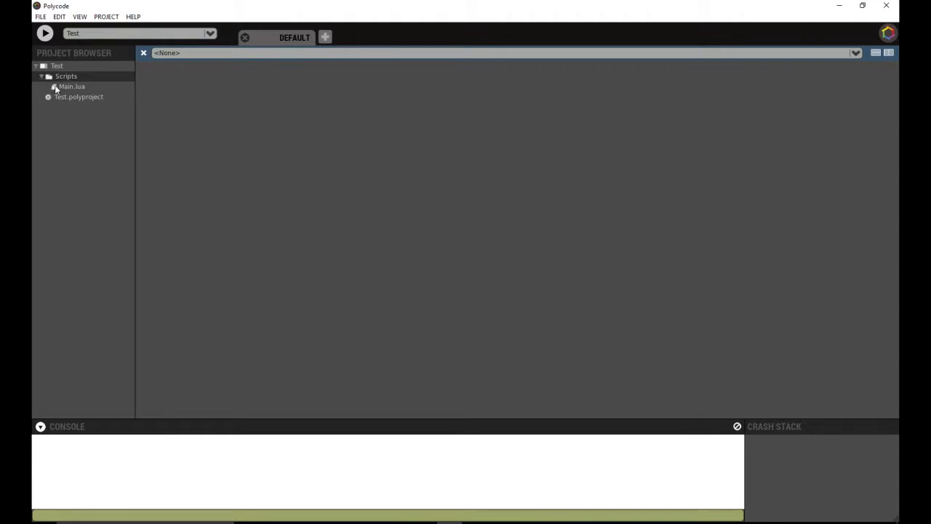
{"action": "left_click", "coordinate": [64, 88]}
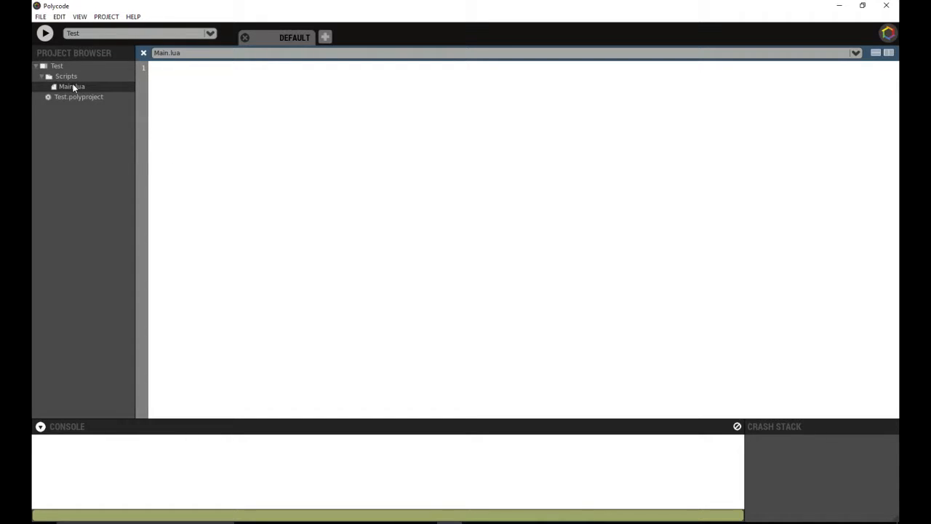
{"action": "left_click", "coordinate": [42, 75]}
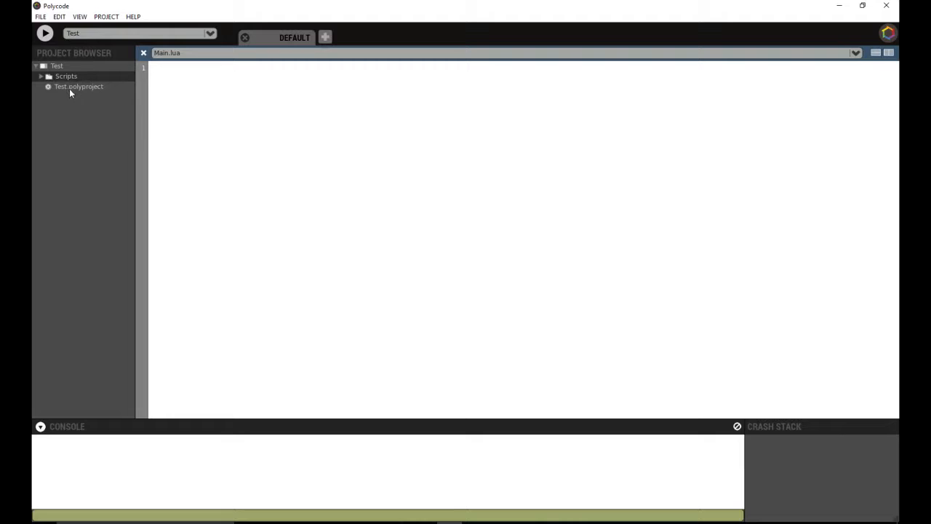
{"action": "left_click", "coordinate": [88, 87]}
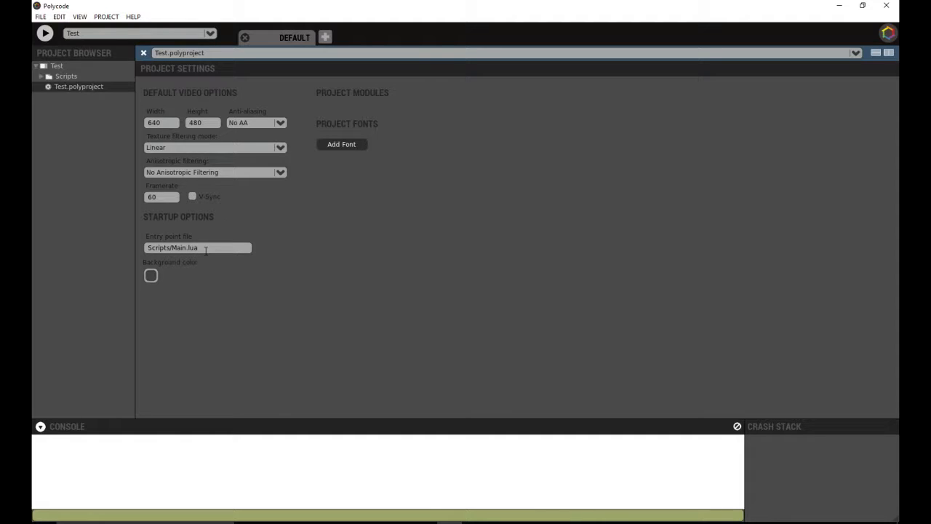
{"action": "right_click", "coordinate": [64, 65]}
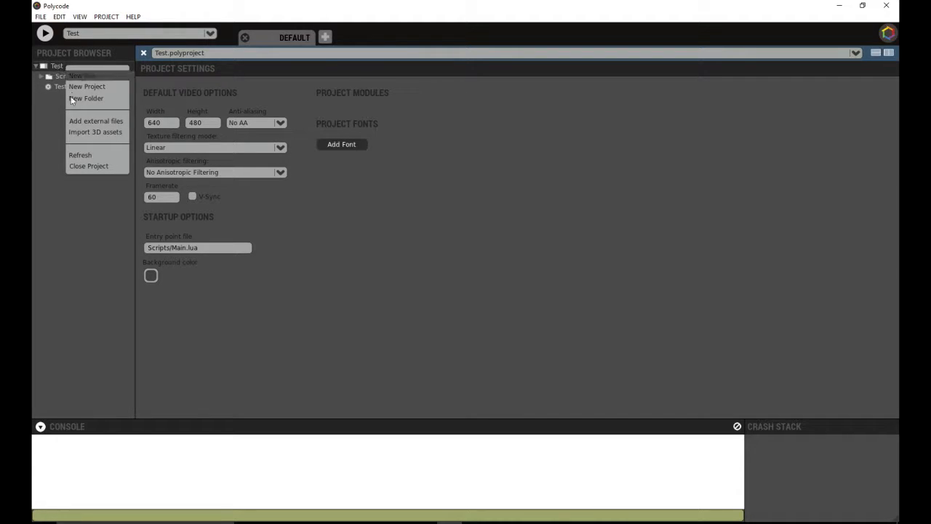
{"action": "left_click", "coordinate": [59, 128]}
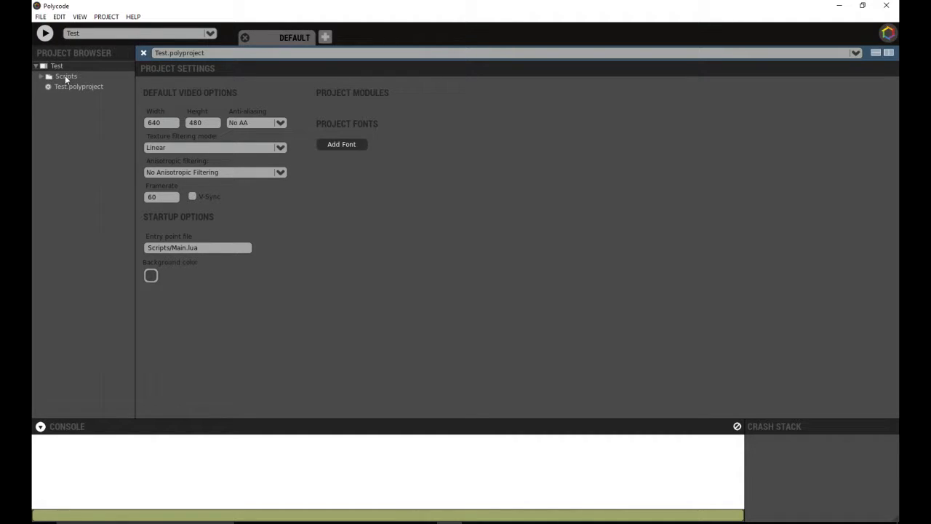
{"action": "right_click", "coordinate": [65, 78]}
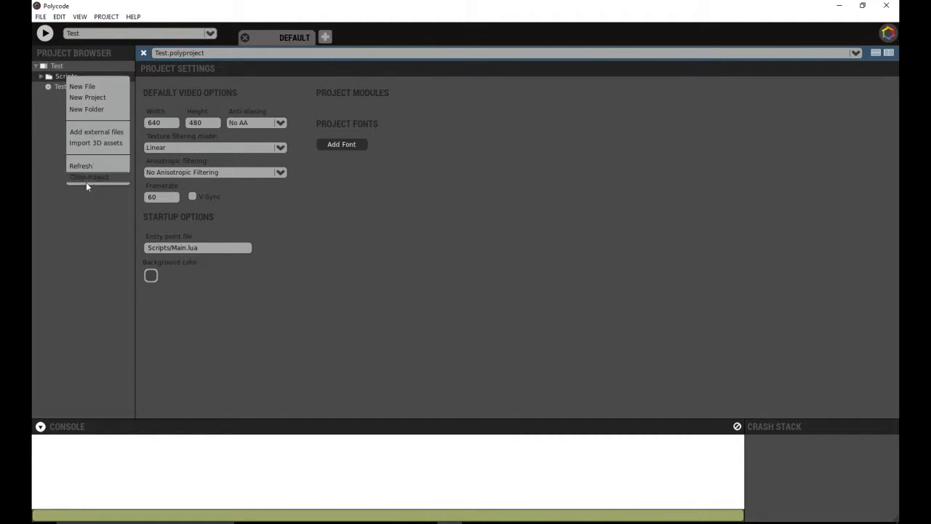
{"action": "left_click", "coordinate": [51, 153]}
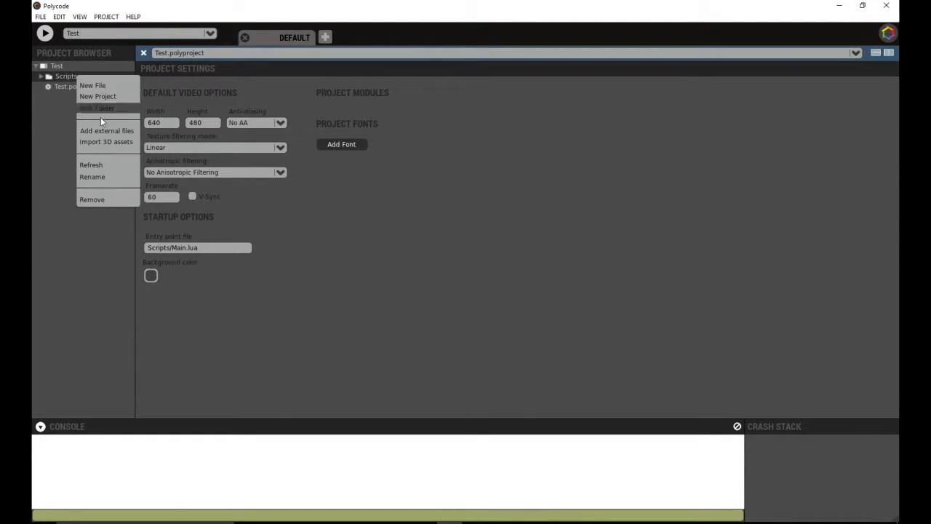
{"action": "left_click", "coordinate": [66, 98]}
{"action": "right_click", "coordinate": [74, 88]}
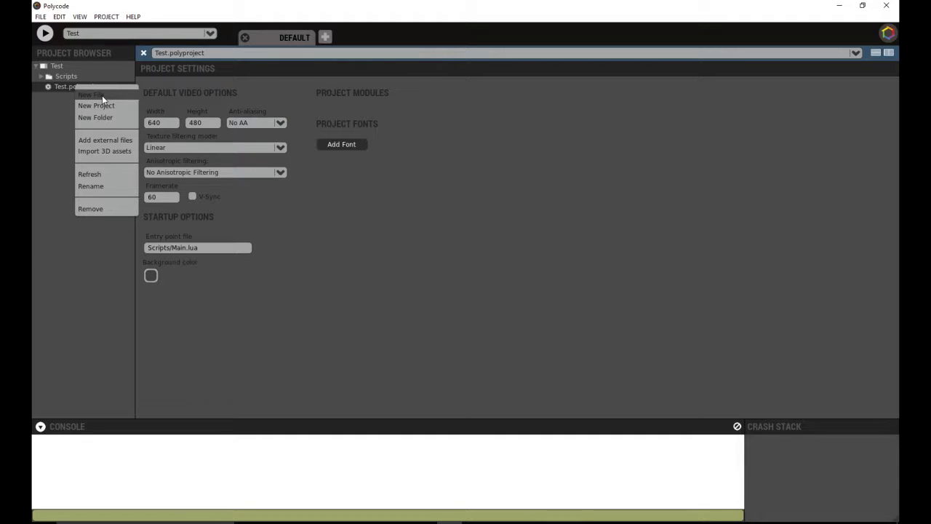
{"action": "left_click", "coordinate": [59, 131]}
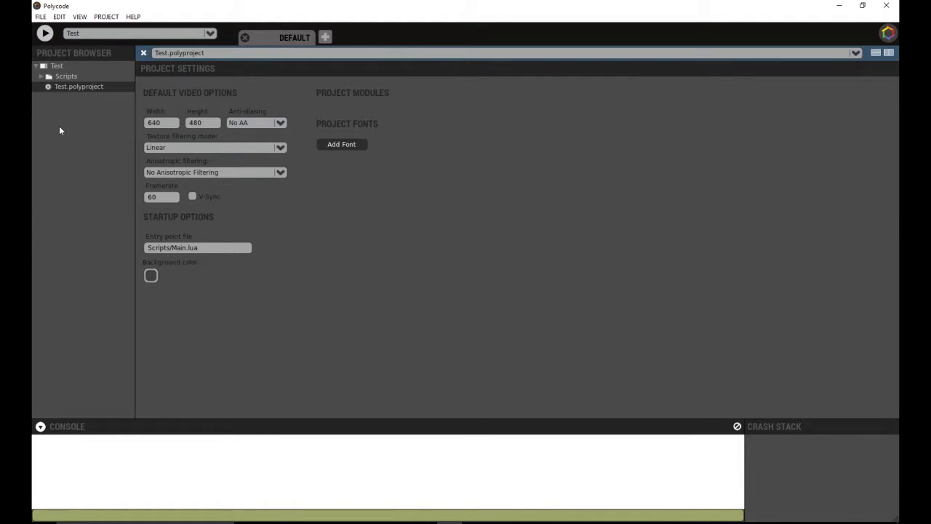
{"action": "left_click", "coordinate": [68, 77]}
{"action": "left_click", "coordinate": [66, 66]}
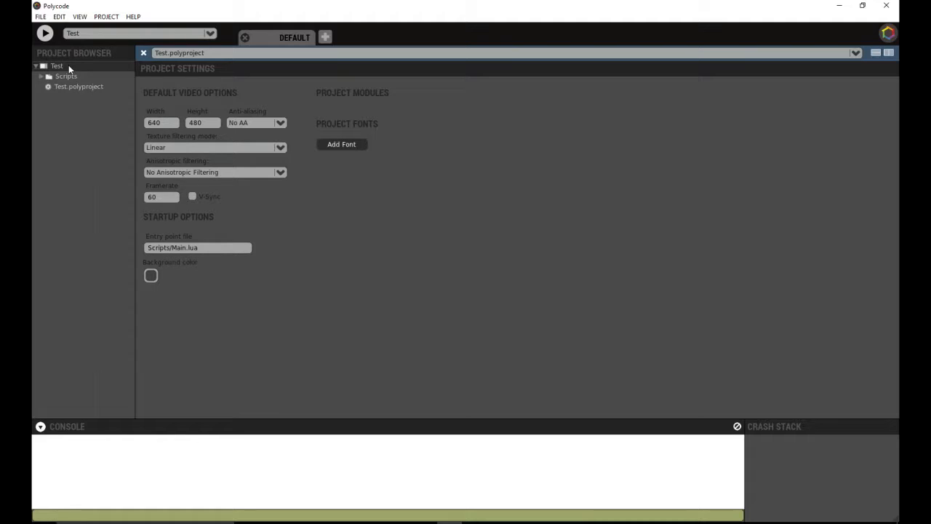
{"action": "left_click", "coordinate": [70, 77]}
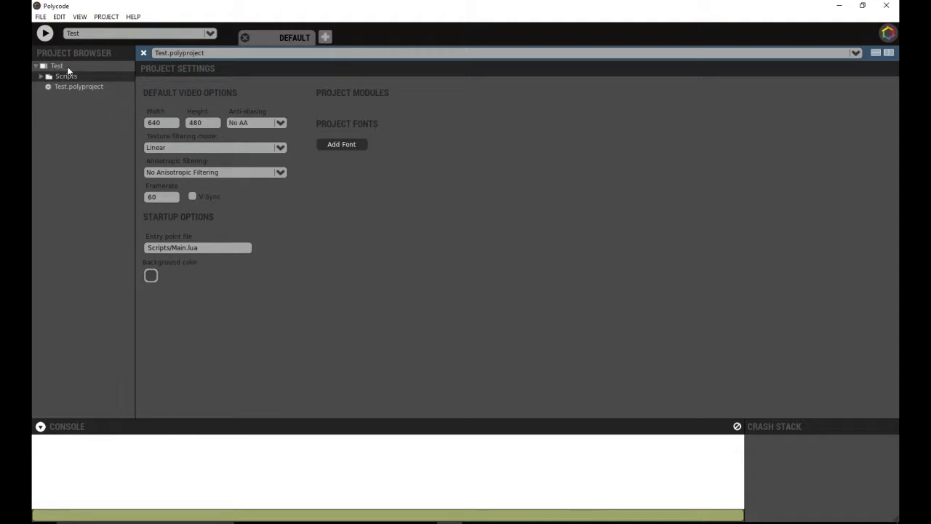
- Create a new folder named Assets directly under the Test project
{"action": "right_click", "coordinate": [67, 65]}
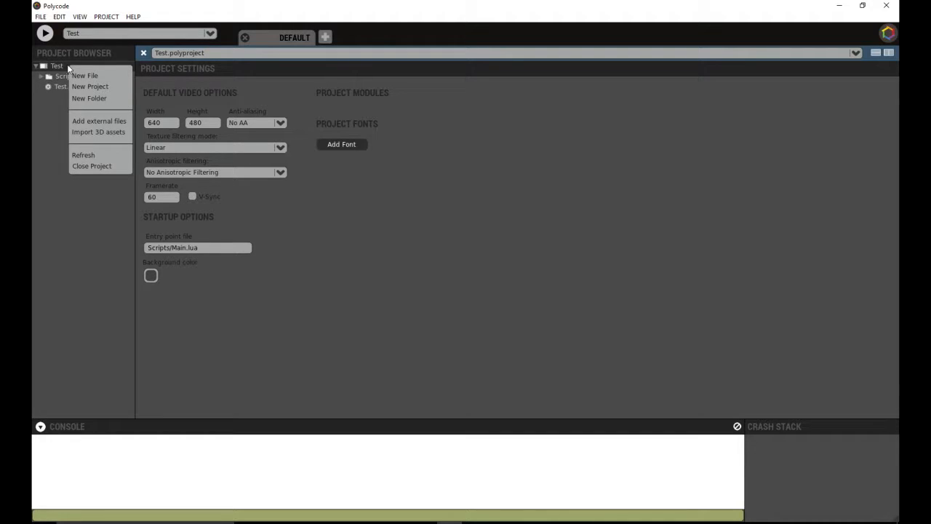
{"action": "left_click", "coordinate": [92, 99]}
{"action": "left_click_drag", "start_coordinate": [431, 270], "coordinate": [388, 272]}
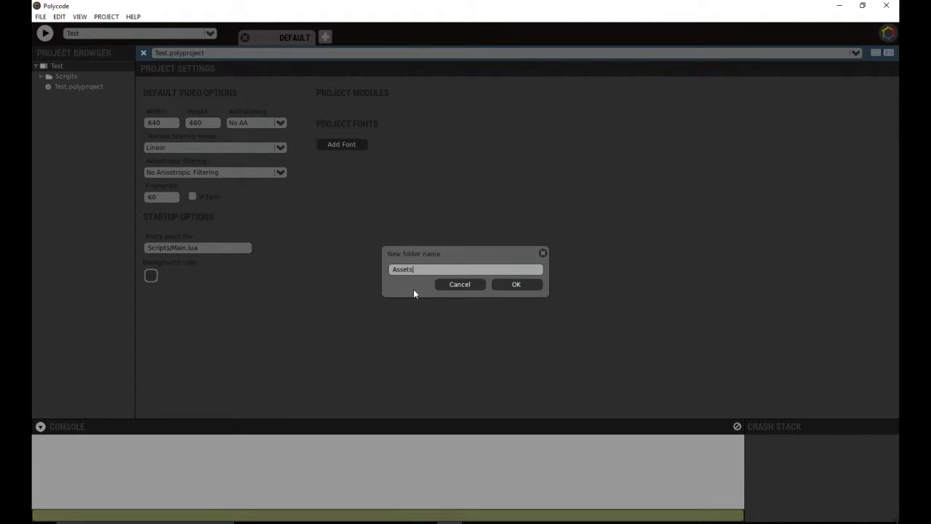
{"action": "left_click", "coordinate": [517, 285]}
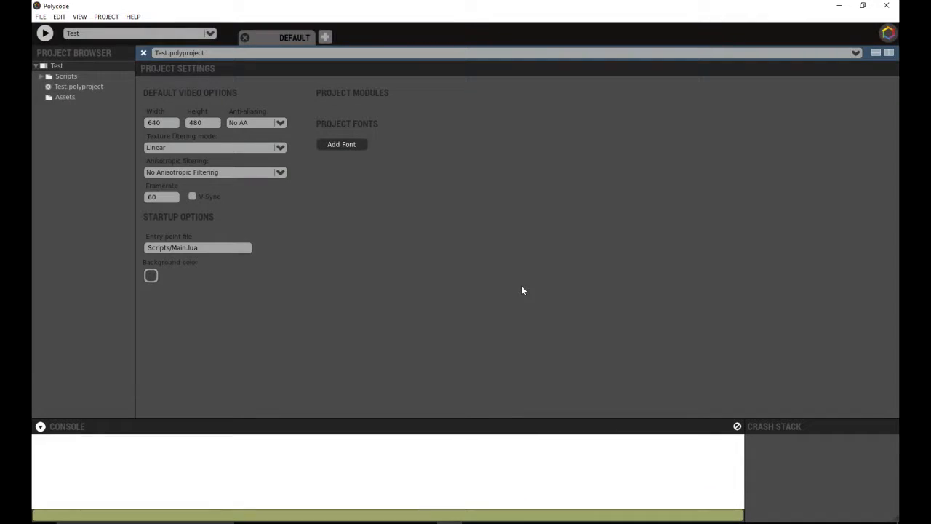
{"action": "left_click", "coordinate": [61, 99]}
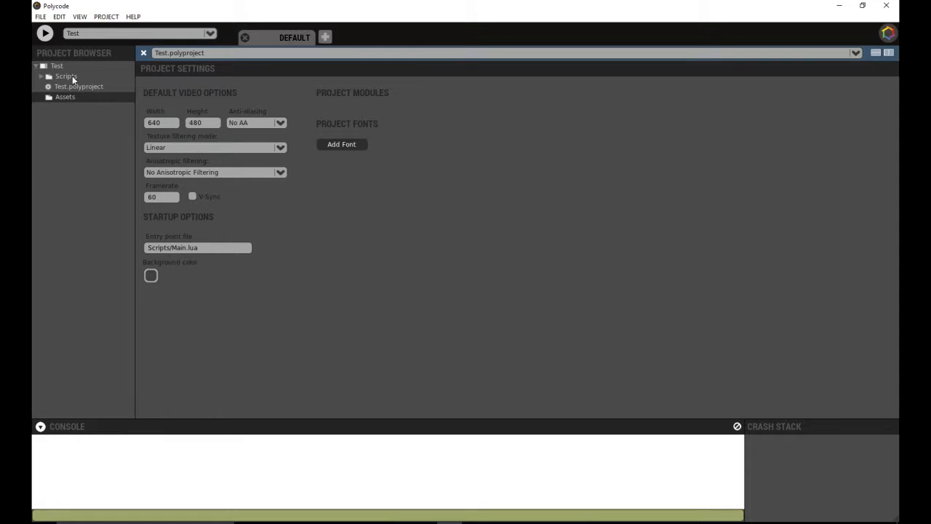
{"action": "left_click", "coordinate": [65, 77]}
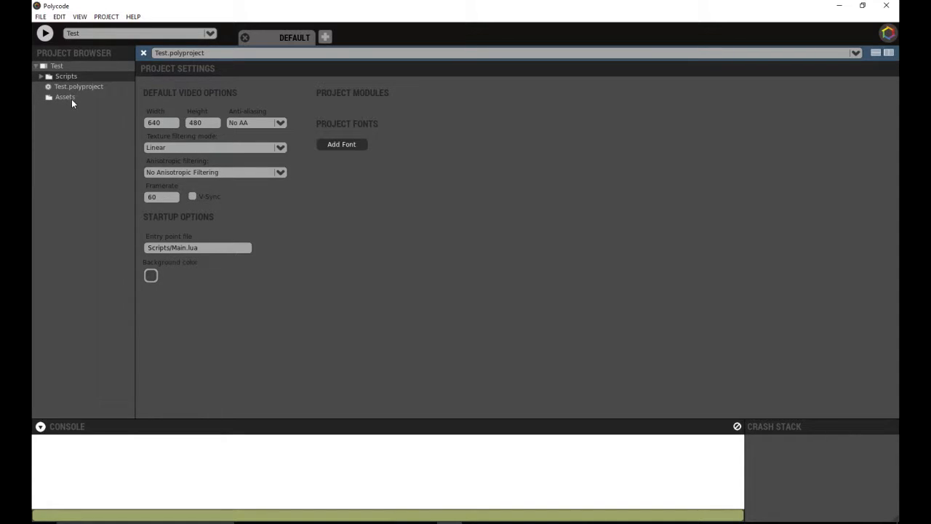
{"action": "right_click", "coordinate": [72, 78]}
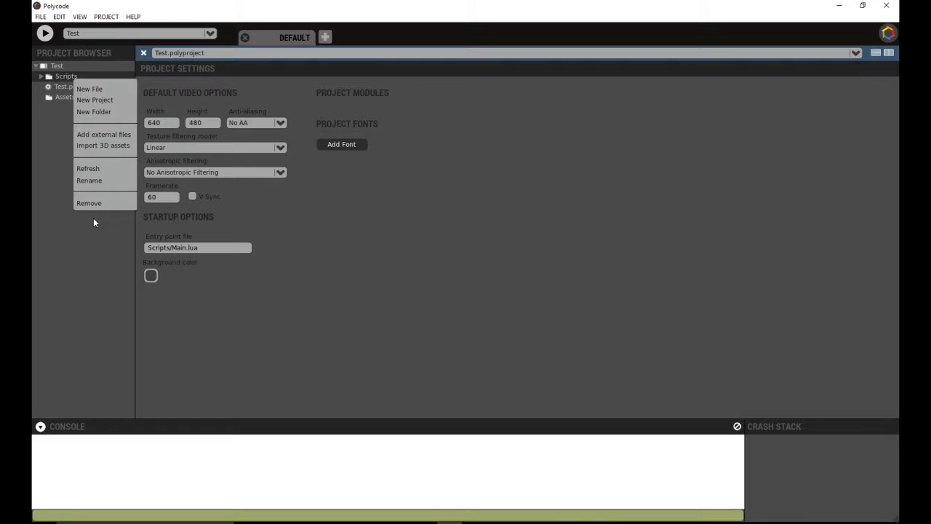
{"action": "left_click", "coordinate": [94, 219]}
- Create a new folder named img inside the Assets folder of the Test project
{"action": "left_click", "coordinate": [70, 98]}
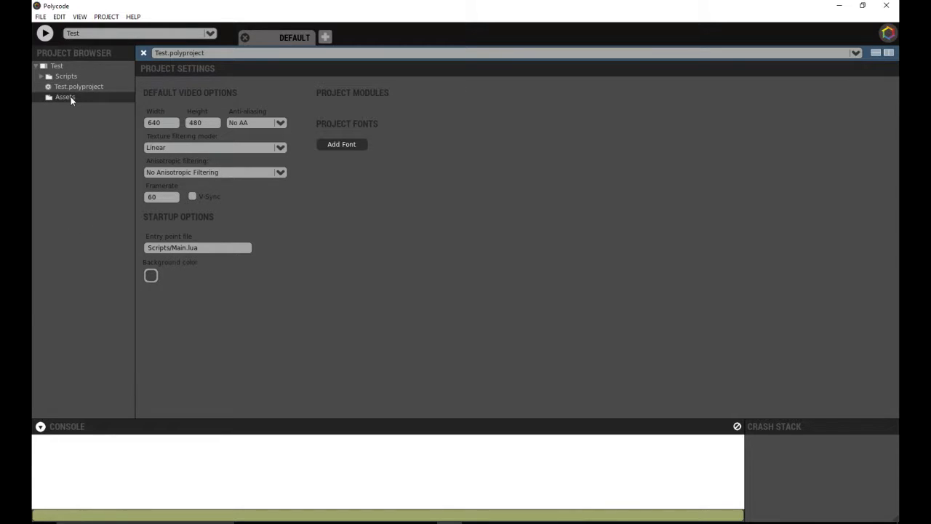
{"action": "right_click", "coordinate": [71, 100]}
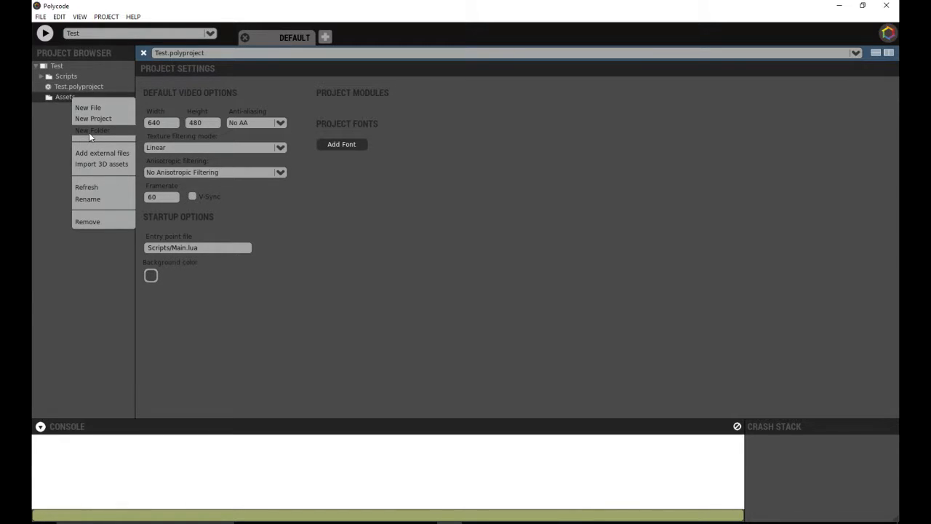
{"action": "left_click", "coordinate": [89, 132]}
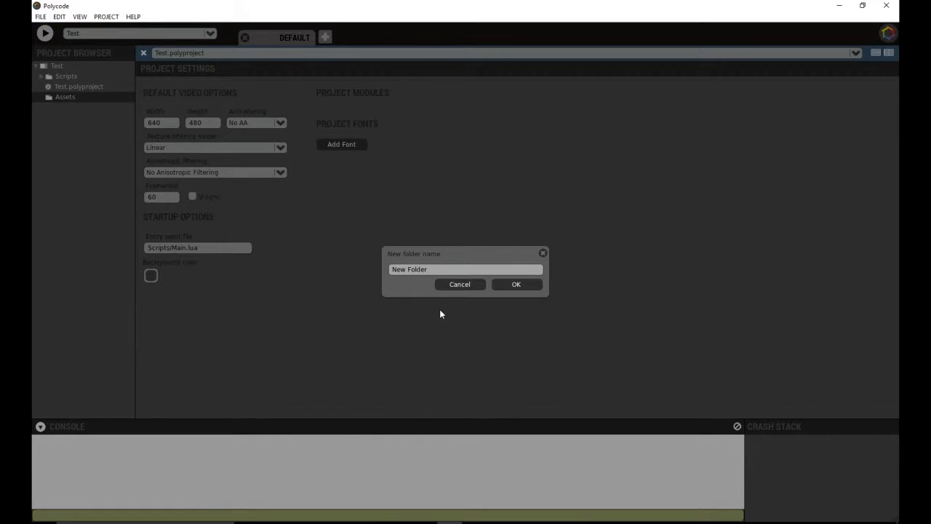
{"action": "left_click_drag", "start_coordinate": [436, 270], "coordinate": [389, 272]}
{"action": "type", "text": "img"}
{"action": "left_click", "coordinate": [514, 285]}
- Create a second subfolder named font inside the Assets folder
{"action": "right_click", "coordinate": [64, 97]}
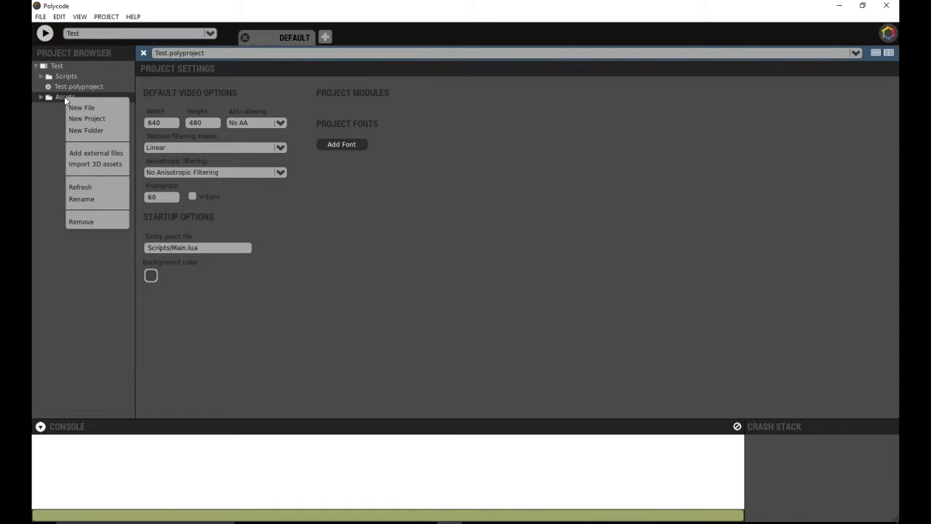
{"action": "left_click", "coordinate": [87, 130]}
{"action": "left_click_drag", "start_coordinate": [430, 269], "coordinate": [379, 270]}
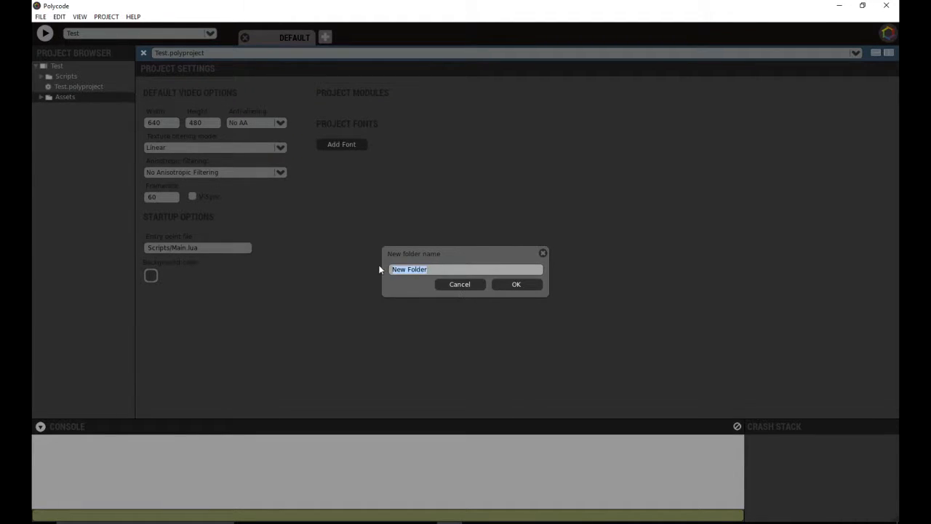
{"action": "type", "text": "font"}
{"action": "left_click", "coordinate": [499, 285]}
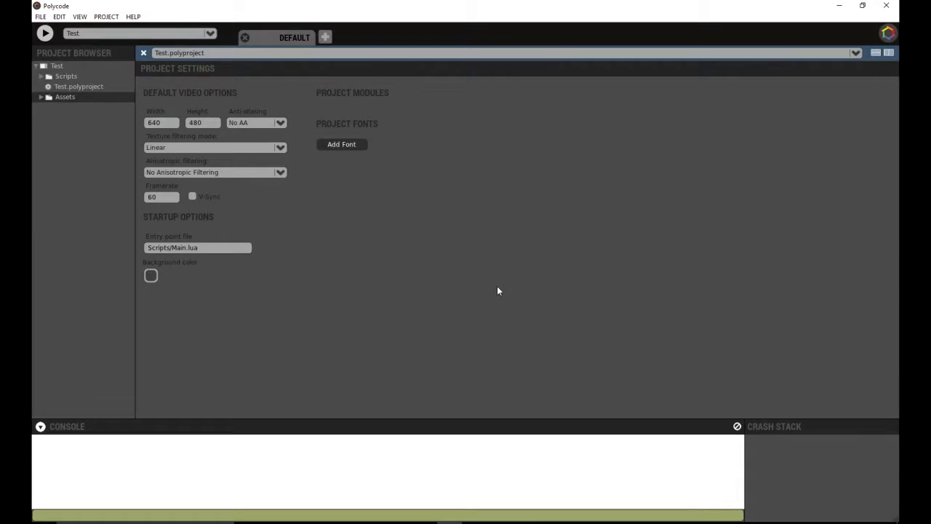
- Create a third subfolder named entity inside Assets and expand Assets to show its subfolders
{"action": "right_click", "coordinate": [83, 99]}
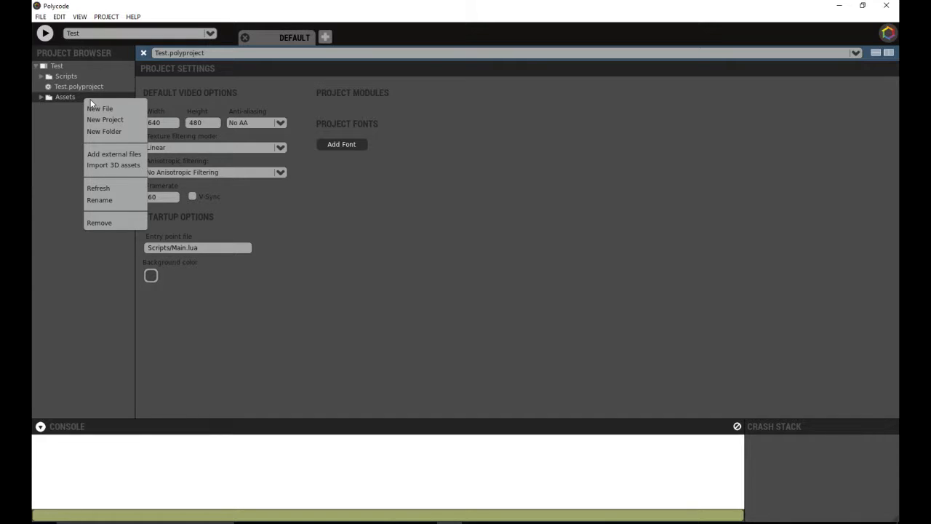
{"action": "left_click", "coordinate": [102, 132]}
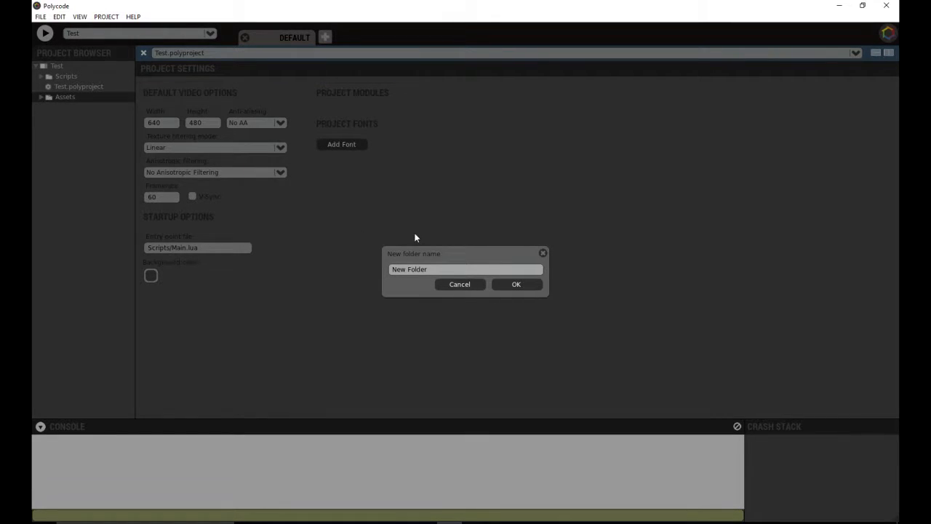
{"action": "left_click_drag", "start_coordinate": [430, 270], "coordinate": [394, 269]}
{"action": "left_click", "coordinate": [509, 285]}
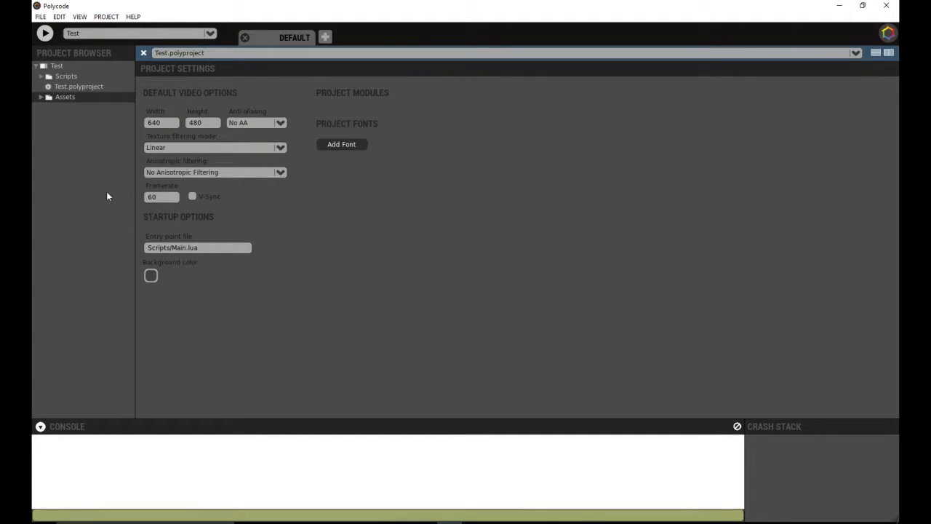
{"action": "left_click", "coordinate": [41, 97]}
- Switch to File Explorer and open the Test project folder under Documents\Polycode
{"action": "key", "text": "super+e"}
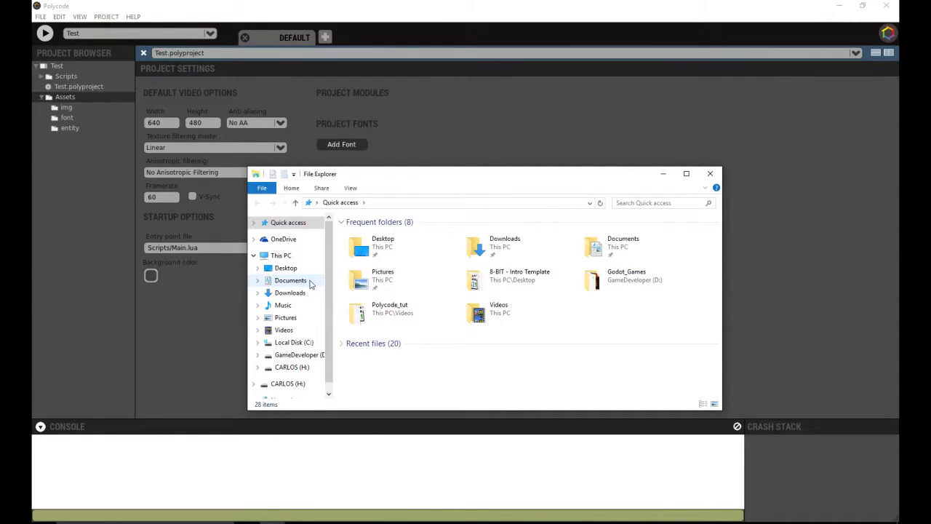
{"action": "left_click", "coordinate": [310, 282]}
{"action": "scroll", "coordinate": [386, 291], "scroll_direction": "down", "scroll_amount": 5}
{"action": "scroll", "coordinate": [388, 268], "scroll_direction": "up", "scroll_amount": 1}
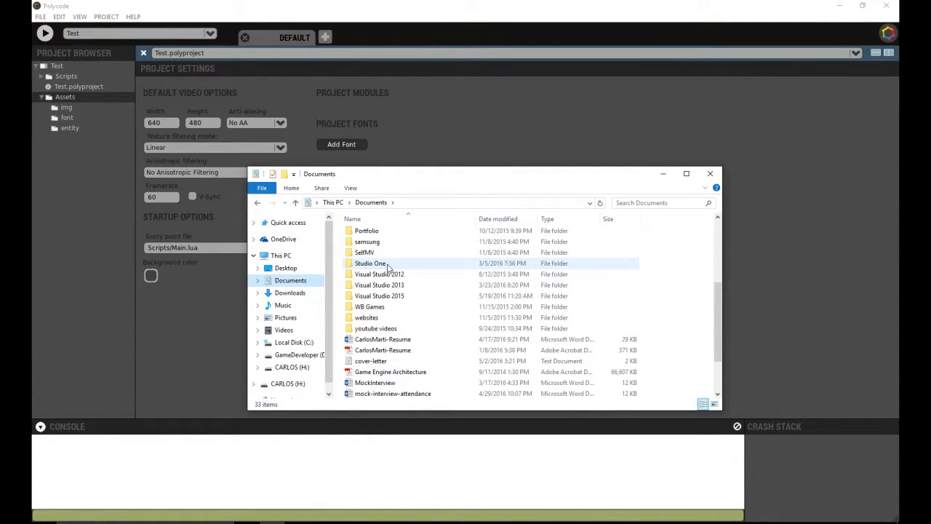
{"action": "scroll", "coordinate": [374, 234], "scroll_direction": "up", "scroll_amount": 1}
{"action": "left_click", "coordinate": [373, 252]}
{"action": "double_click", "coordinate": [374, 254]}
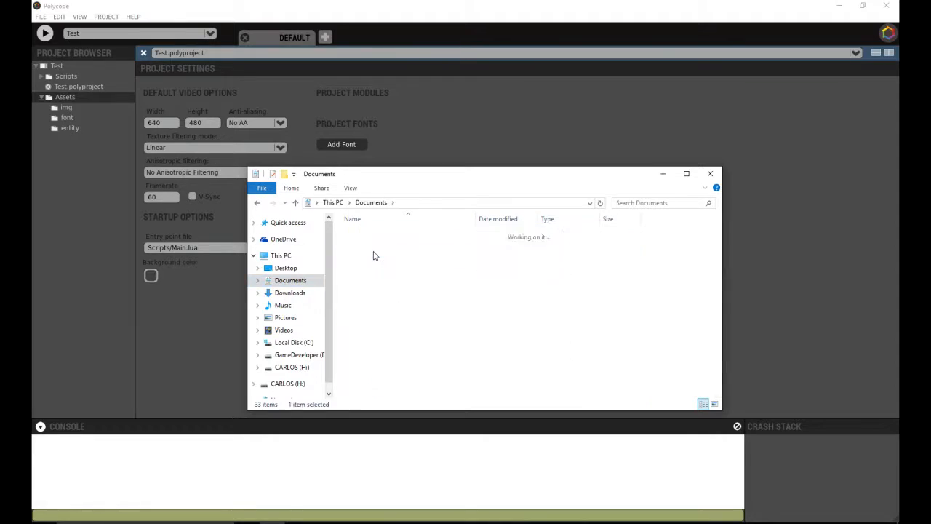
{"action": "double_click", "coordinate": [385, 239]}
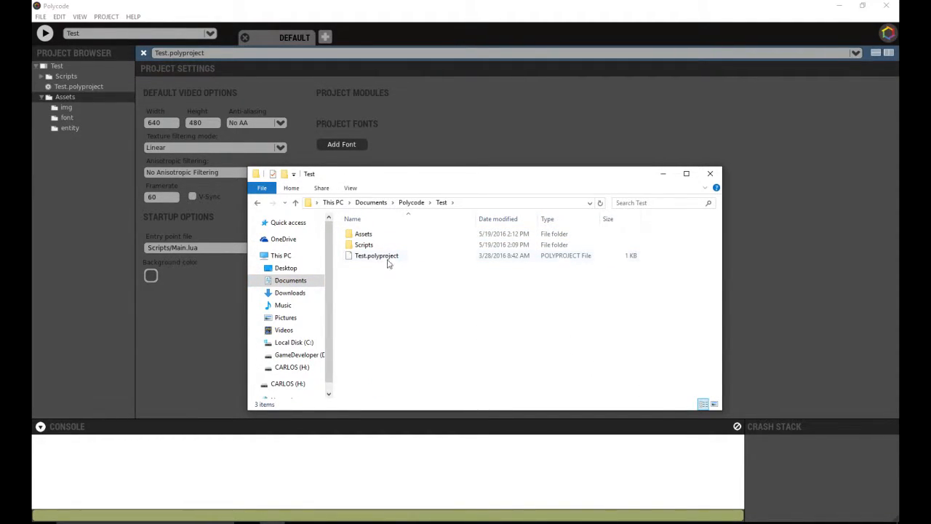
- Move the Scripts folder into the Assets folder, check the contents of Assets, and return to Polycode
{"action": "left_click", "coordinate": [384, 245]}
{"action": "left_click_drag", "start_coordinate": [371, 249], "coordinate": [383, 237]}
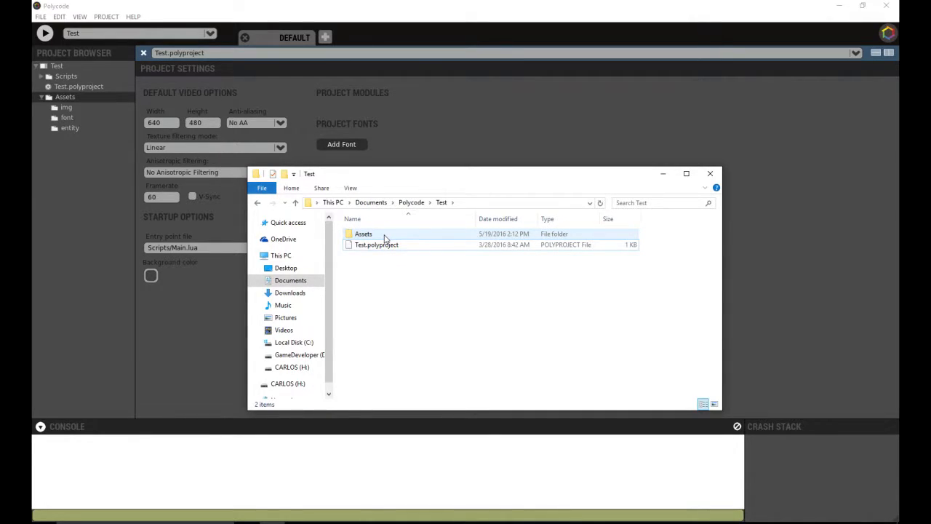
{"action": "double_click", "coordinate": [385, 239]}
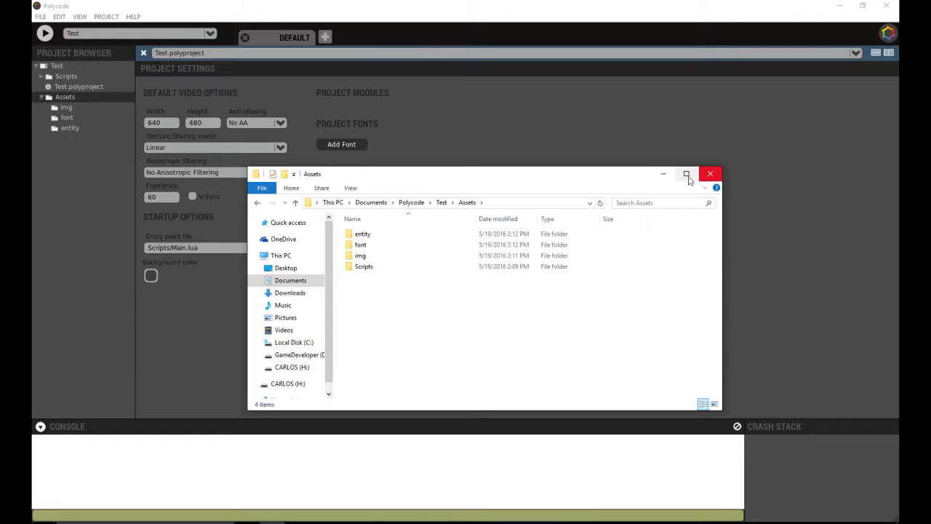
{"action": "left_click", "coordinate": [665, 174]}
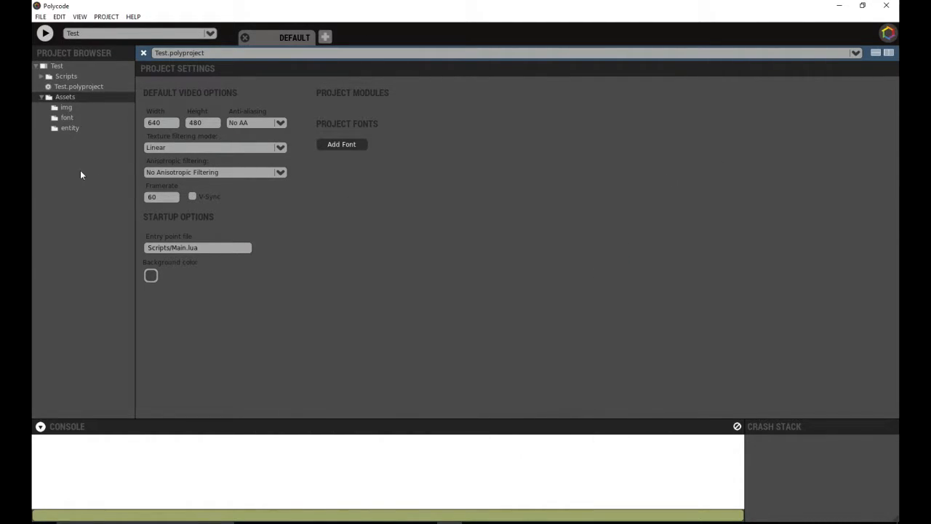
- Refresh the Test project in the project browser and check the contents of the relocated Scripts folder
{"action": "right_click", "coordinate": [65, 68]}
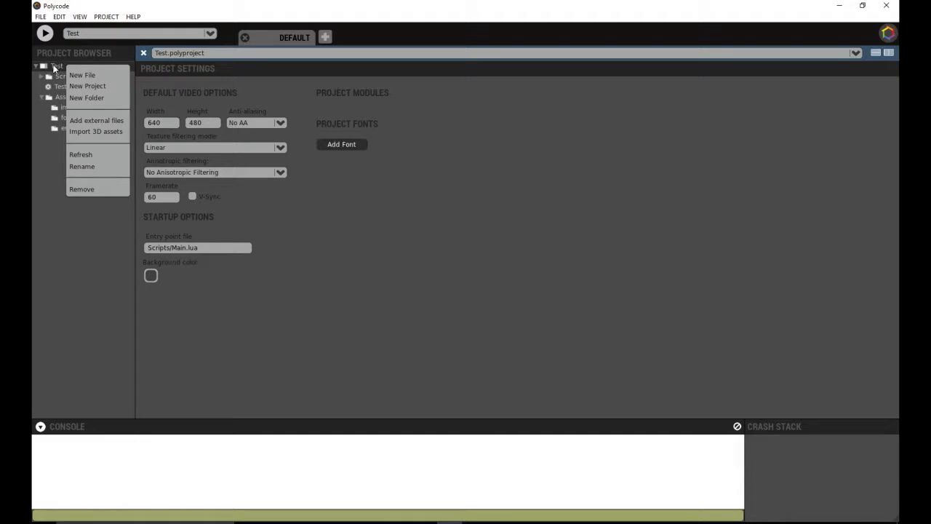
{"action": "left_click", "coordinate": [95, 157]}
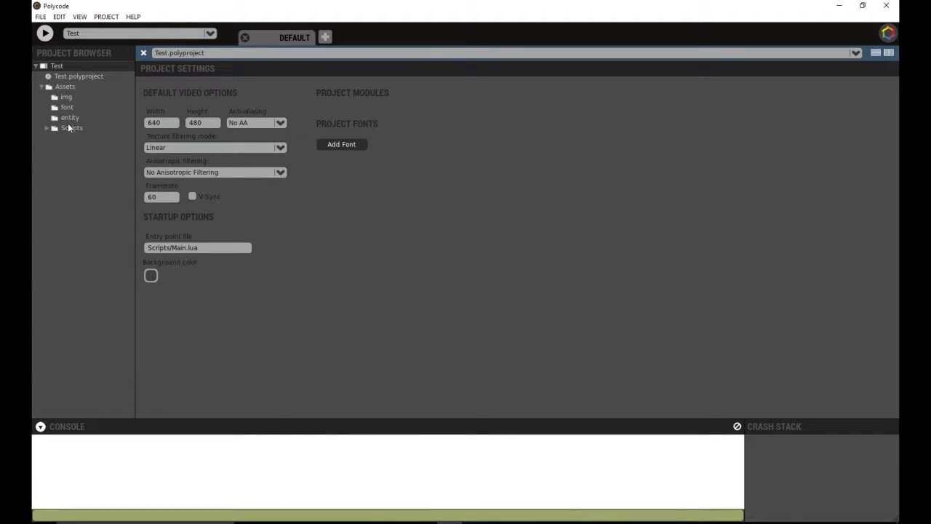
{"action": "left_click", "coordinate": [46, 128]}
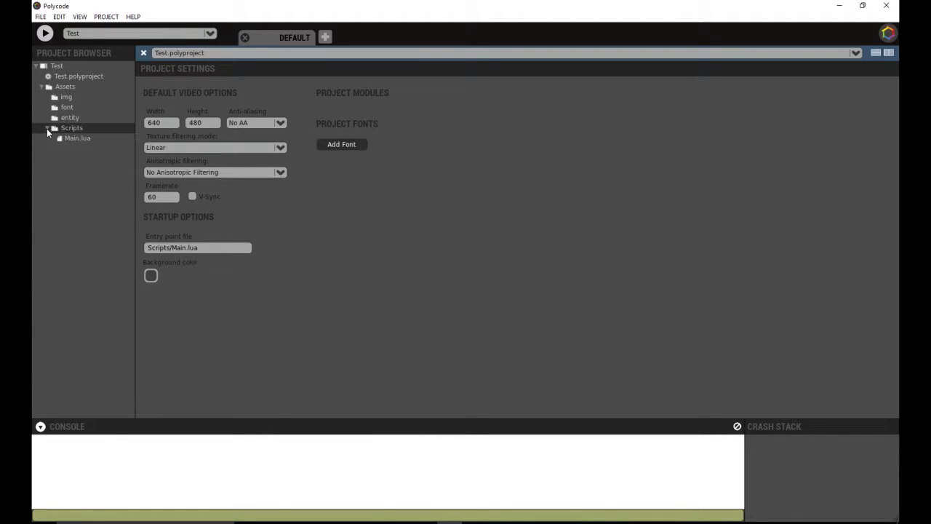
{"action": "left_click", "coordinate": [46, 128]}
- Create a new Entity file named level1 in the entity folder and open level1.entity in the editor
{"action": "left_click", "coordinate": [70, 119]}
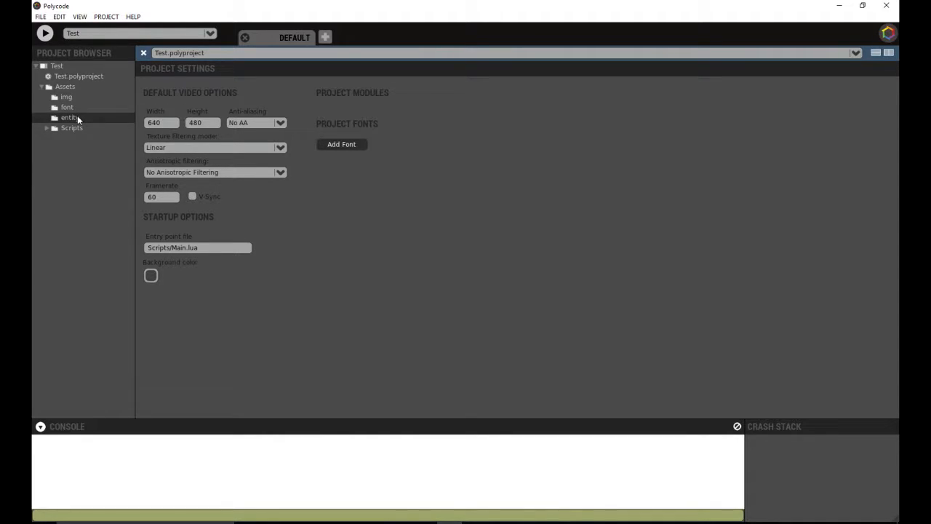
{"action": "right_click", "coordinate": [77, 119]}
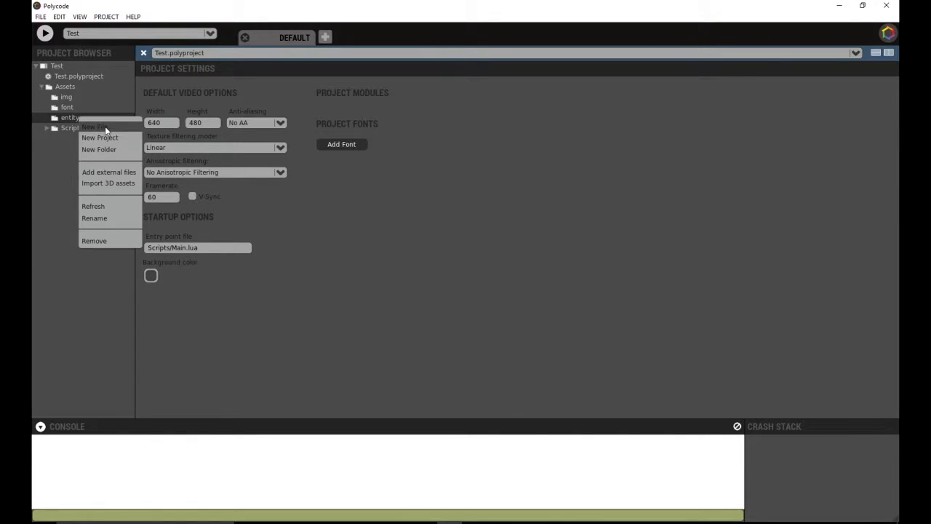
{"action": "left_click", "coordinate": [105, 127]}
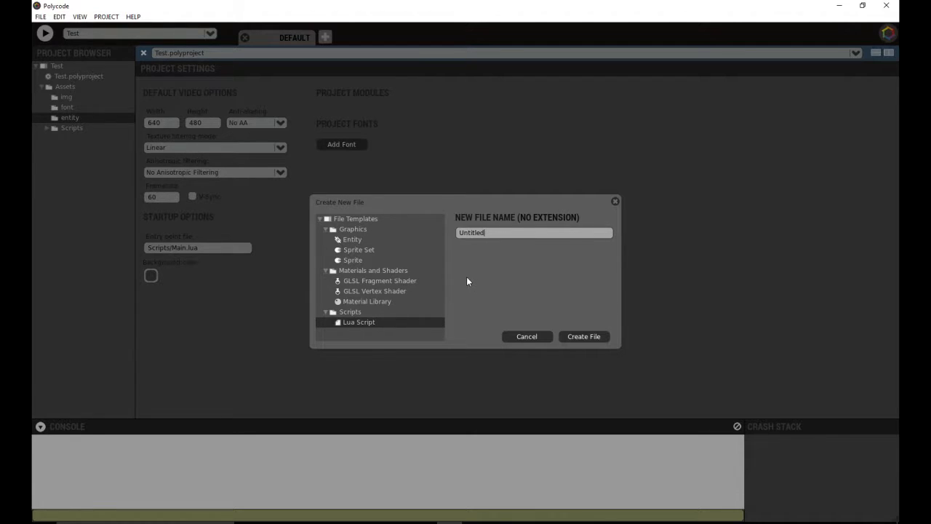
{"action": "left_click", "coordinate": [355, 240]}
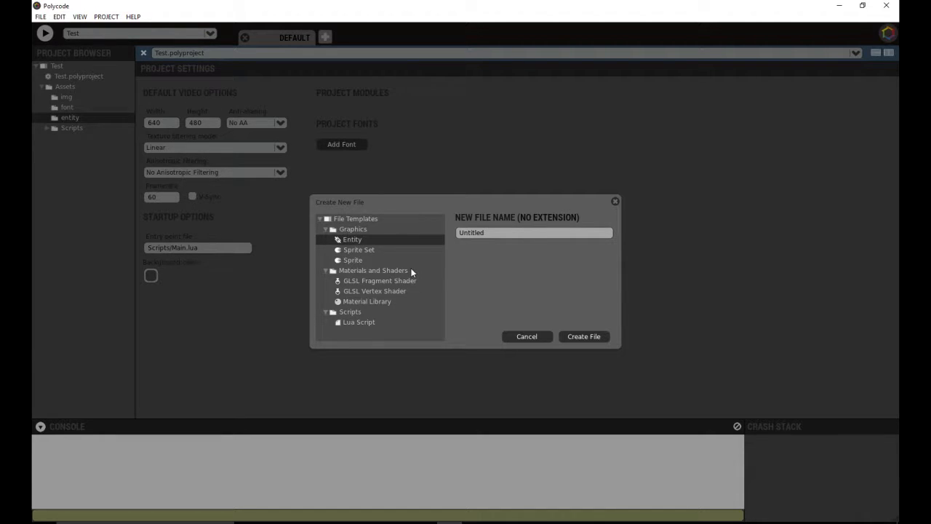
{"action": "left_click_drag", "start_coordinate": [492, 233], "coordinate": [456, 233]}
{"action": "left_click", "coordinate": [587, 335]}
{"action": "left_click", "coordinate": [47, 118]}
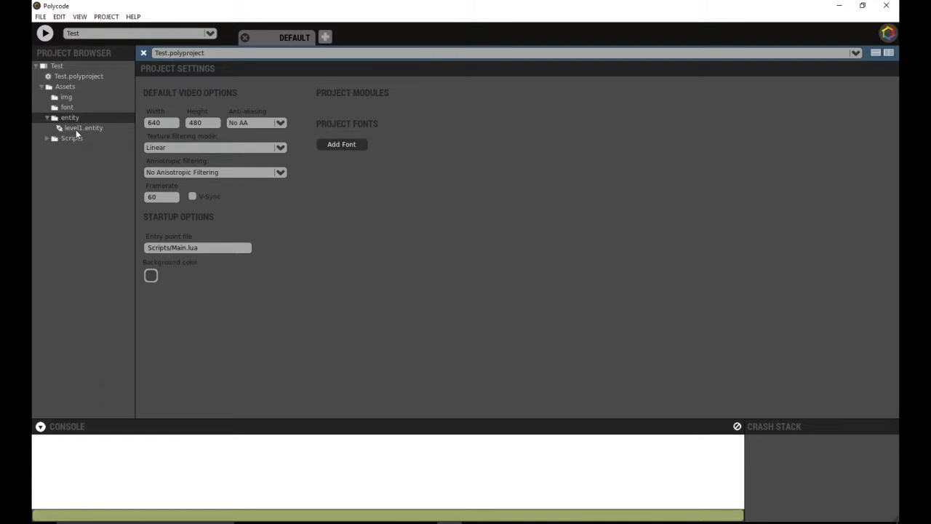
{"action": "left_click", "coordinate": [75, 128]}
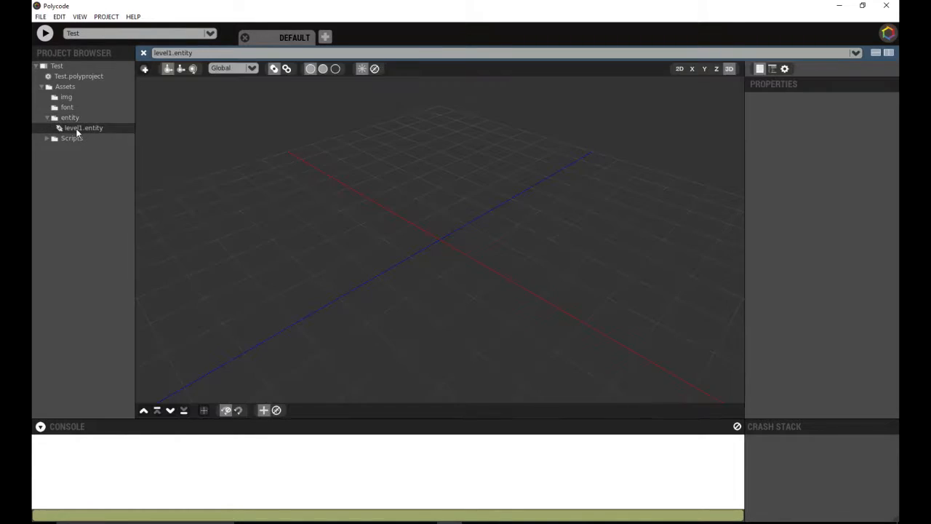
- Examine the 3D scene grid of level1.entity from different angles and distances, and switch the viewport to 2D
{"action": "middle_click_drag", "start_coordinate": [234, 224], "coordinate": [511, 180]}
{"action": "scroll", "coordinate": [480, 193], "scroll_direction": "down", "scroll_amount": 5}
{"action": "scroll", "coordinate": [431, 190], "scroll_direction": "down", "scroll_amount": 4}
{"action": "scroll", "coordinate": [433, 190], "scroll_direction": "up", "scroll_amount": 8}
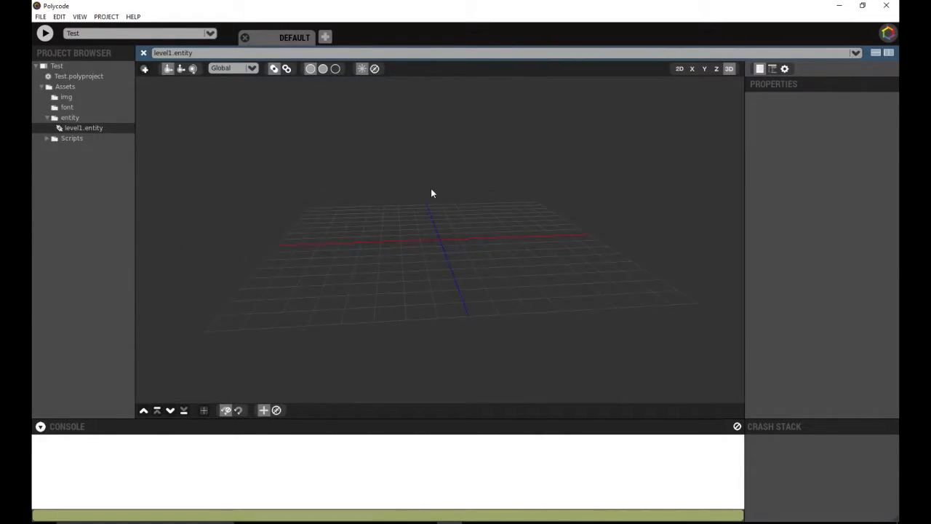
{"action": "middle_click_drag", "start_coordinate": [441, 189], "coordinate": [412, 187]}
{"action": "scroll", "coordinate": [411, 186], "scroll_direction": "down", "scroll_amount": 5}
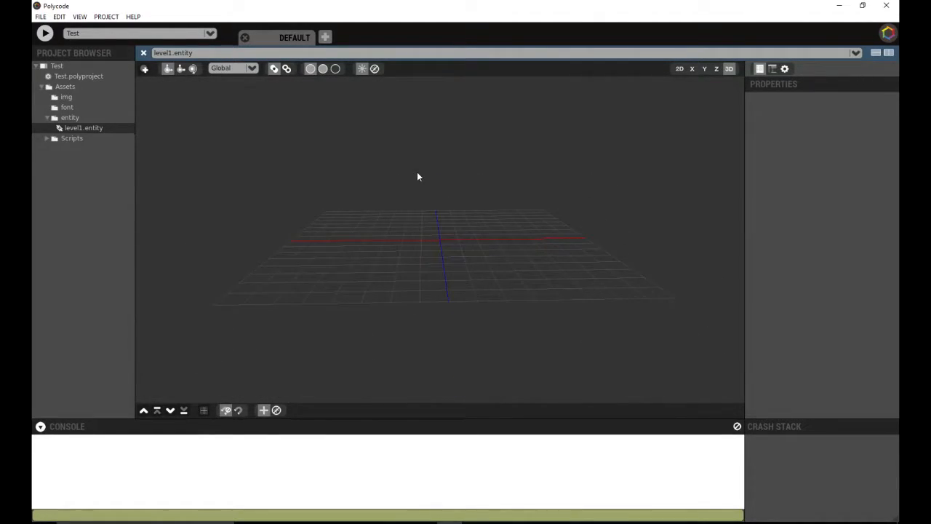
{"action": "scroll", "coordinate": [418, 171], "scroll_direction": "up", "scroll_amount": 2}
{"action": "middle_click_drag", "start_coordinate": [420, 163], "coordinate": [416, 193]}
{"action": "scroll", "coordinate": [416, 190], "scroll_direction": "down", "scroll_amount": 3}
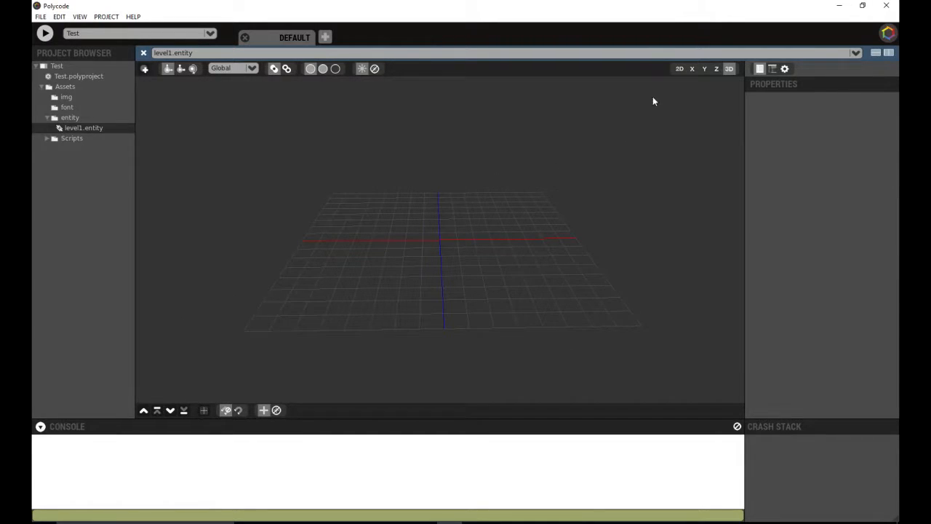
{"action": "left_click", "coordinate": [679, 69]}
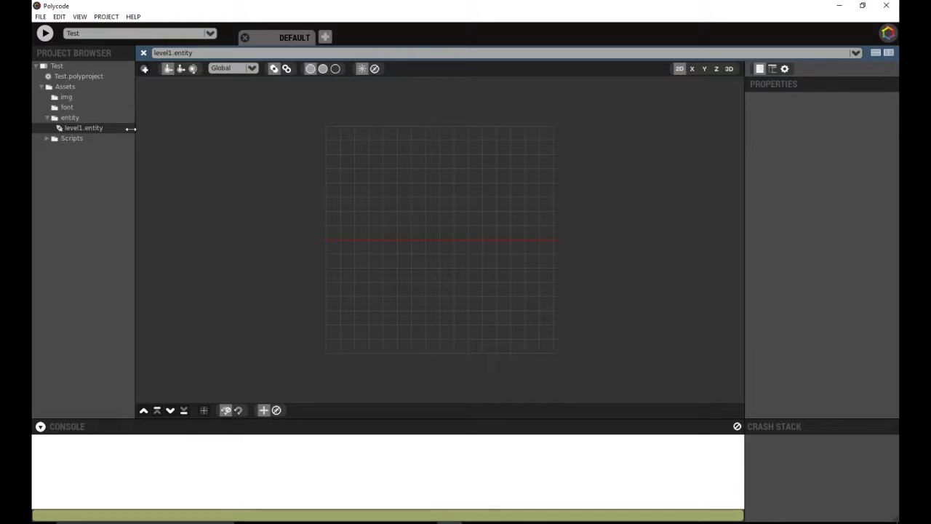
- Switch to File Explorer and view the Idle character images in the Desktop's img folder
{"action": "left_click", "coordinate": [81, 96]}
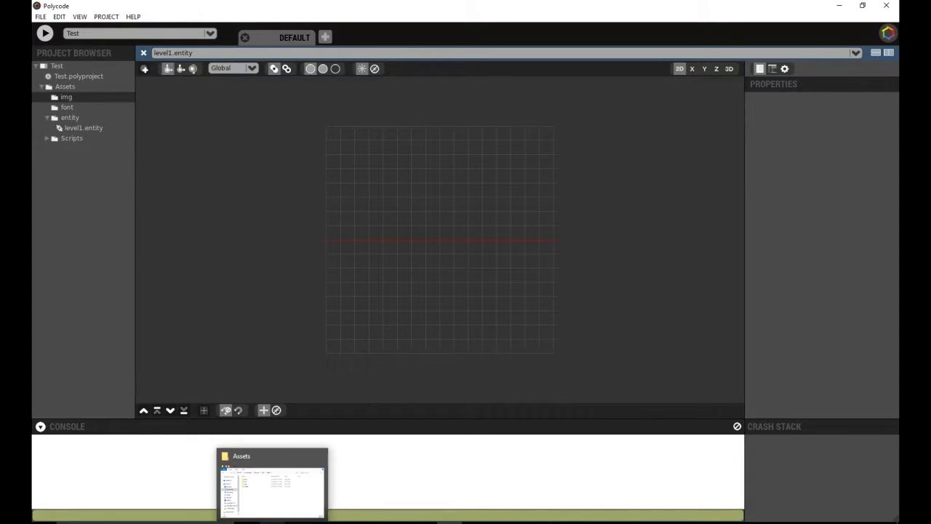
{"action": "left_click", "coordinate": [273, 521]}
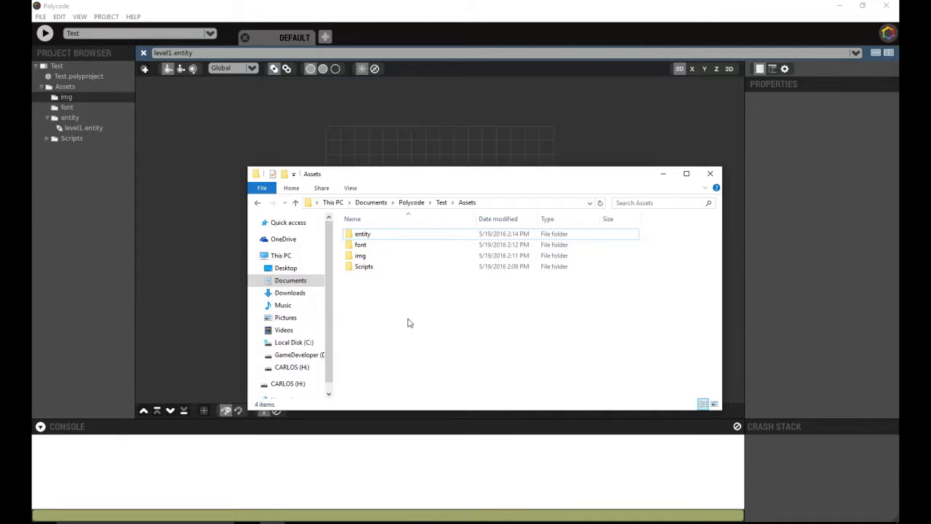
{"action": "left_click", "coordinate": [285, 268]}
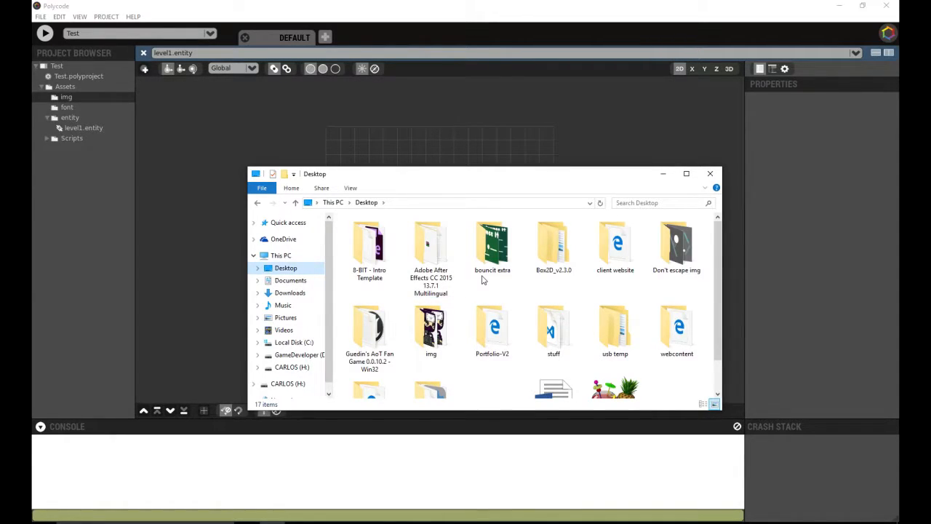
{"action": "double_click", "coordinate": [435, 333]}
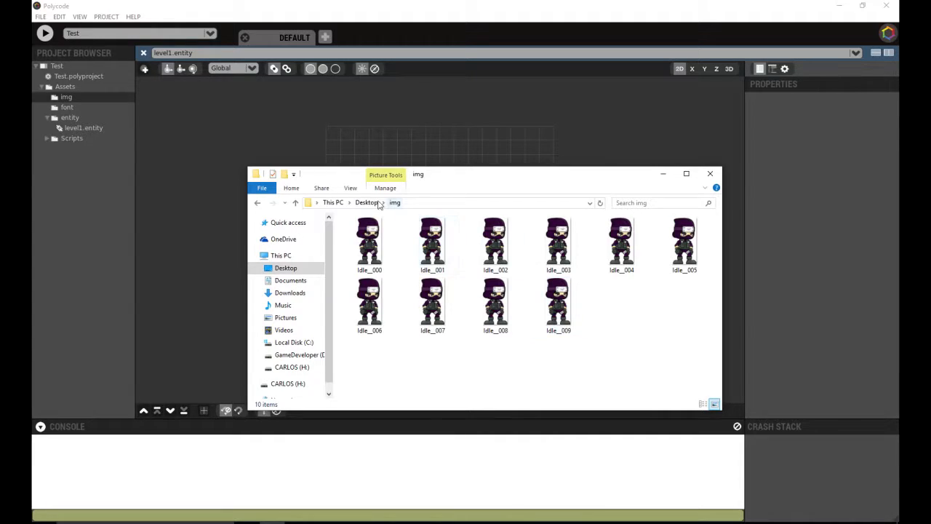
- Copy the ninja sprite sheet image from the Untitled project's Assets img folder inside Documents' Polycode folder
{"action": "left_click", "coordinate": [298, 281]}
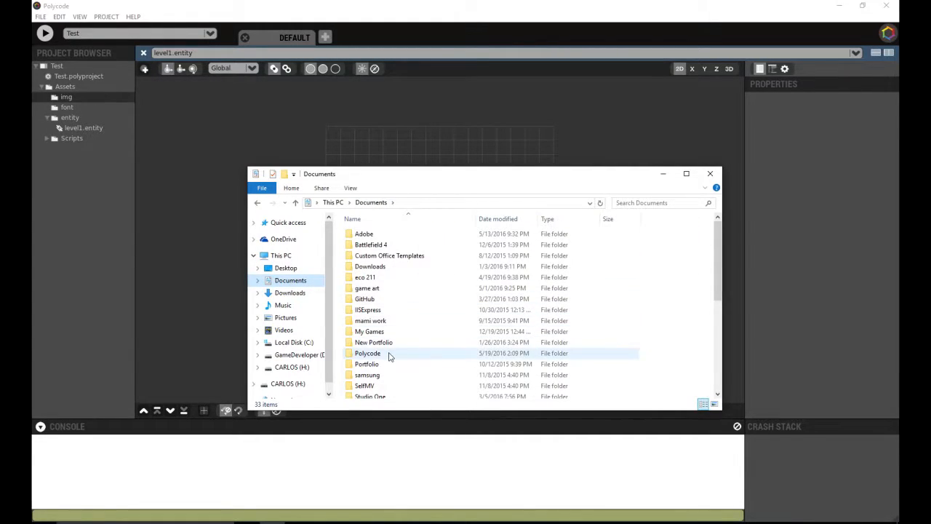
{"action": "scroll", "coordinate": [390, 320], "scroll_direction": "down", "scroll_amount": 2}
{"action": "double_click", "coordinate": [384, 296]}
{"action": "double_click", "coordinate": [389, 246]}
{"action": "double_click", "coordinate": [396, 234]}
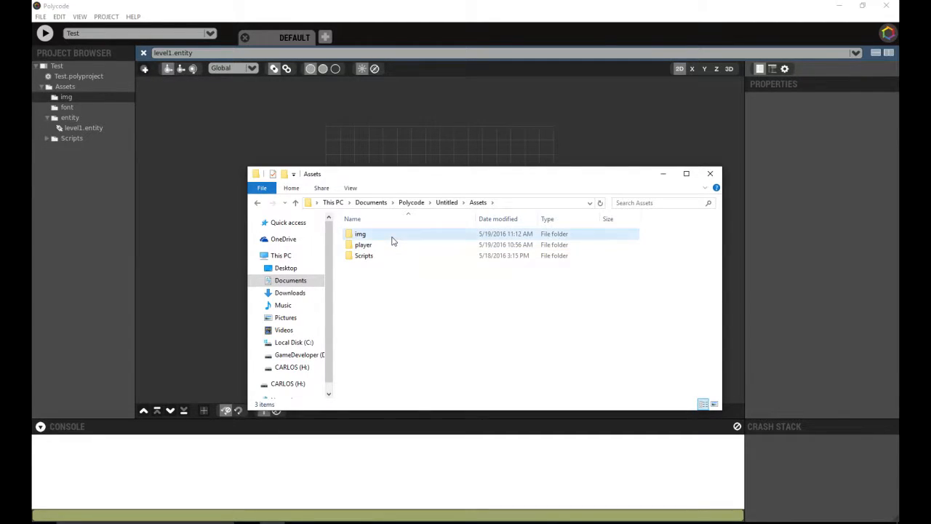
{"action": "double_click", "coordinate": [392, 235]}
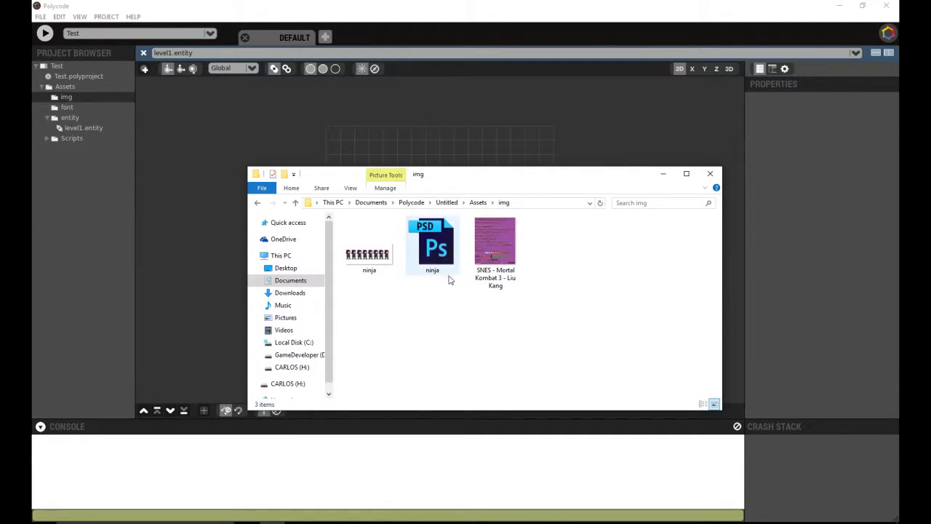
{"action": "left_click", "coordinate": [385, 260]}
{"action": "right_click", "coordinate": [385, 269]}
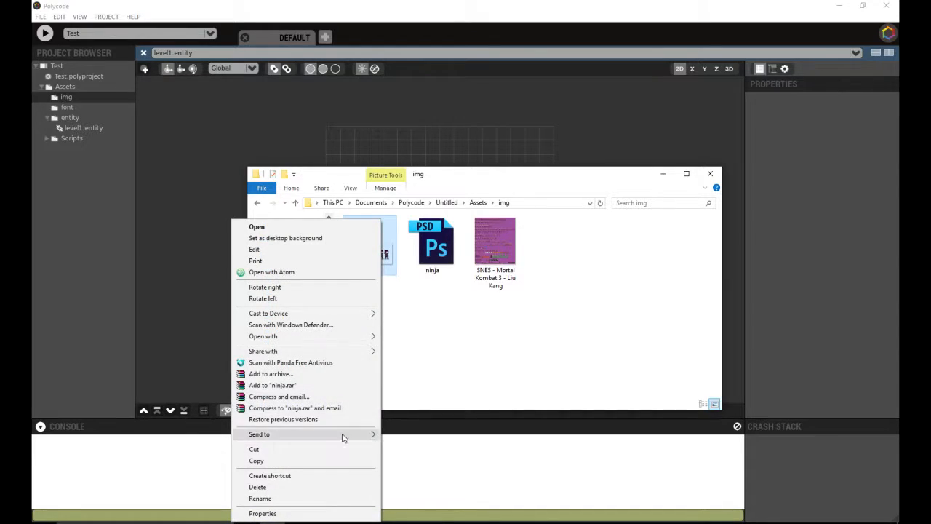
{"action": "left_click", "coordinate": [326, 461]}
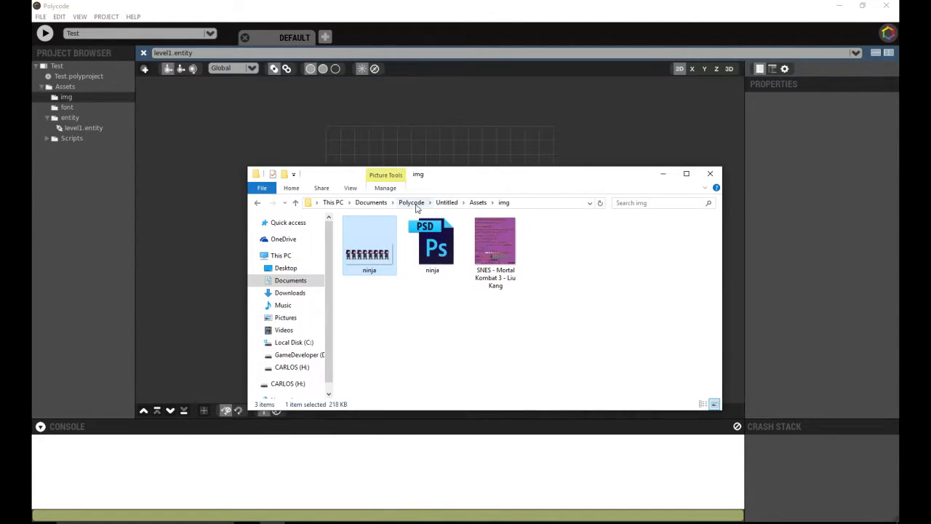
- Paste the copied ninja image into the Test project's Assets img folder and return to Polycode
{"action": "left_click", "coordinate": [409, 203]}
{"action": "double_click", "coordinate": [400, 235]}
{"action": "double_click", "coordinate": [396, 236]}
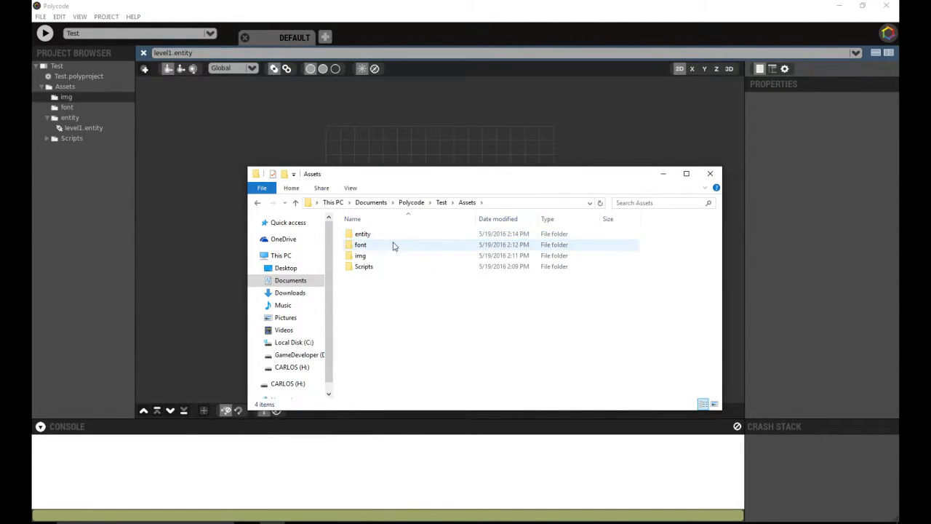
{"action": "double_click", "coordinate": [388, 258]}
{"action": "right_click", "coordinate": [395, 247]}
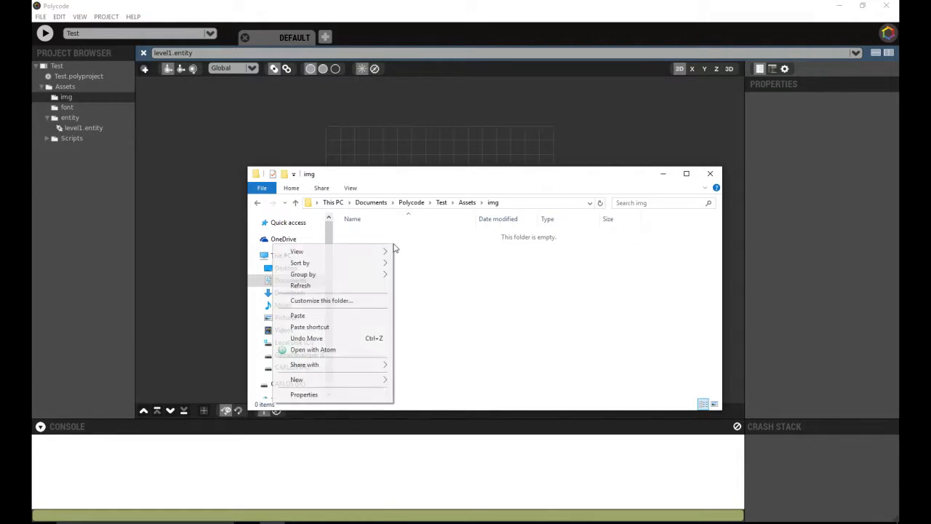
{"action": "left_click", "coordinate": [349, 318]}
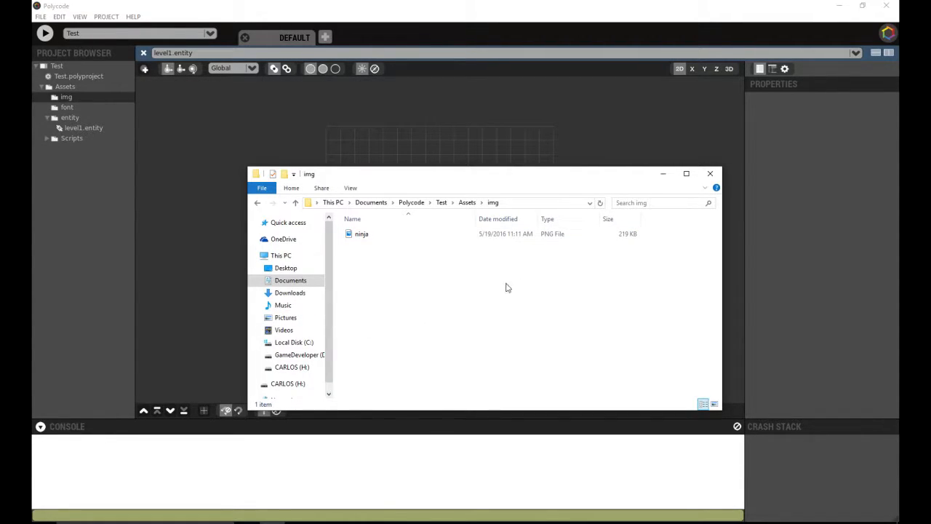
{"action": "left_click", "coordinate": [665, 174]}
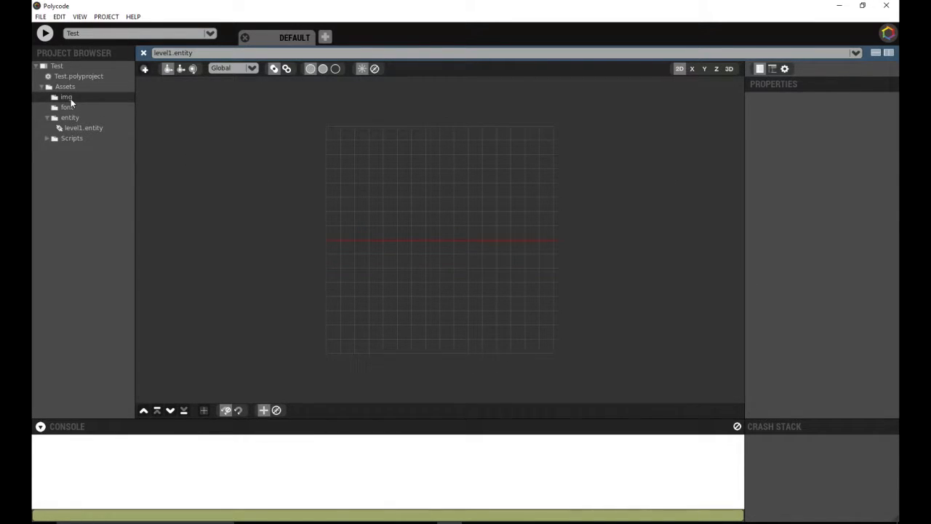
- Refresh the Test project and open ninja.png from the img folder to view it
{"action": "right_click", "coordinate": [66, 65]}
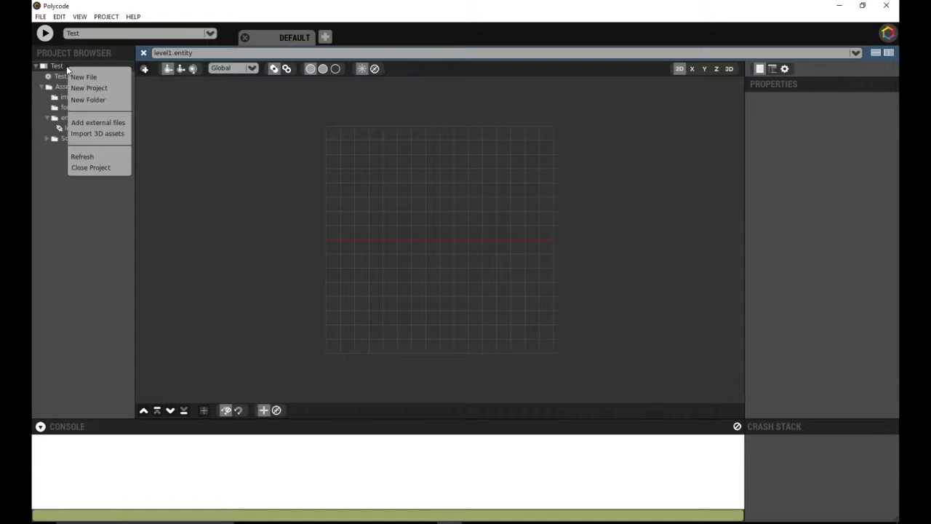
{"action": "left_click", "coordinate": [85, 155]}
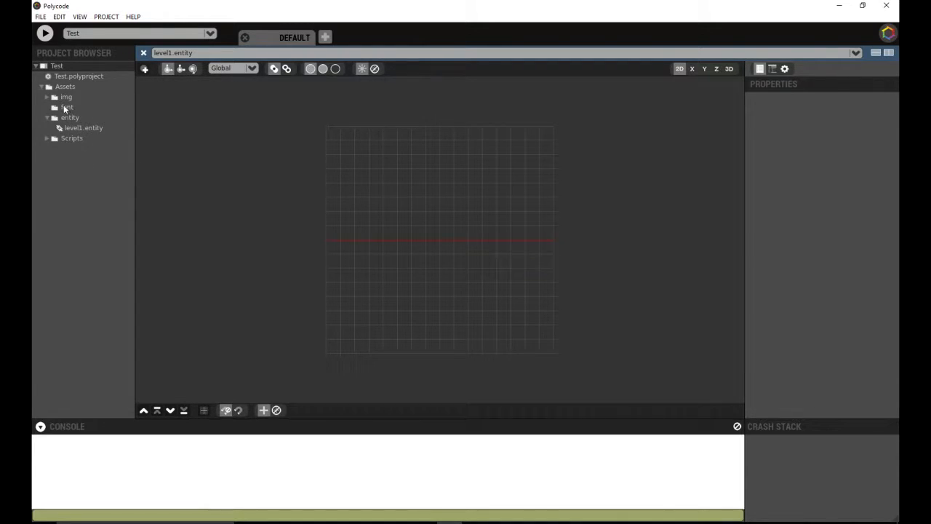
{"action": "left_click", "coordinate": [46, 97]}
{"action": "left_click", "coordinate": [71, 109]}
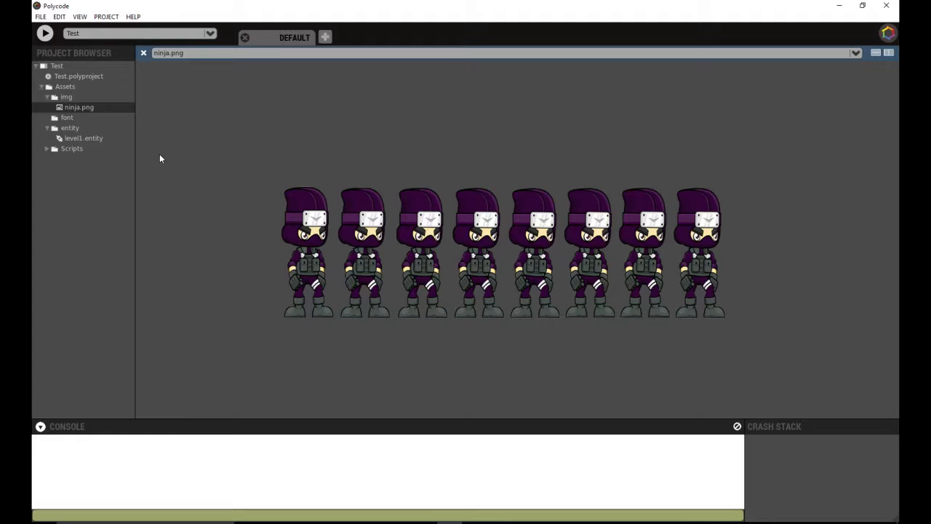
{"action": "left_click", "coordinate": [73, 128]}
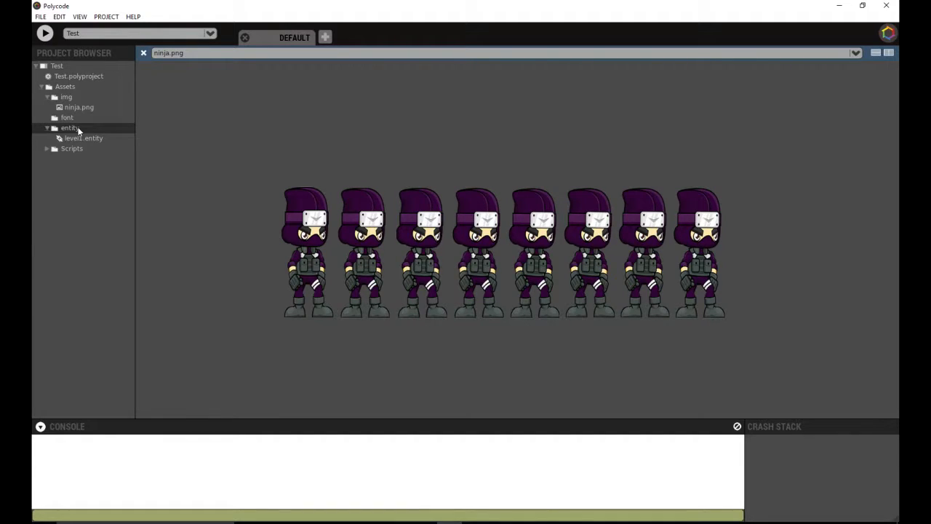
- Create a new Sprite Set file named ninja in the img folder
{"action": "left_click", "coordinate": [71, 98]}
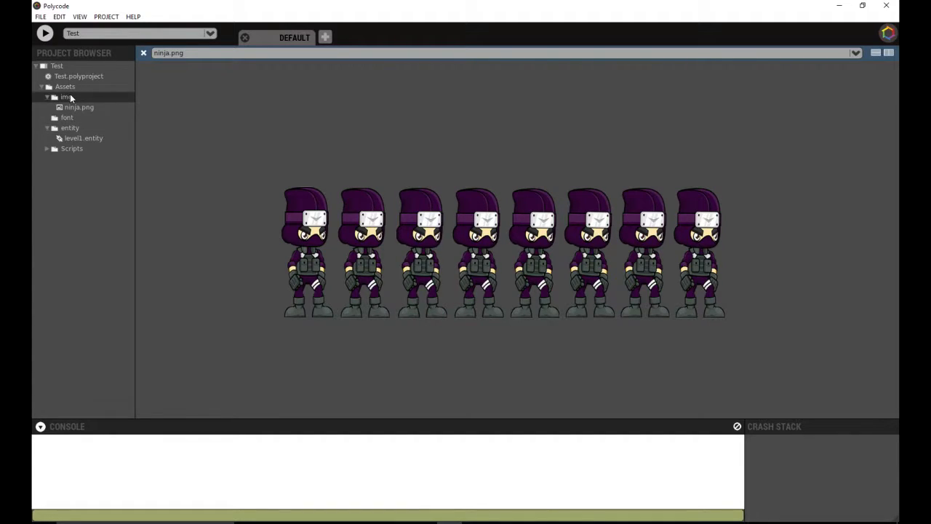
{"action": "right_click", "coordinate": [71, 97]}
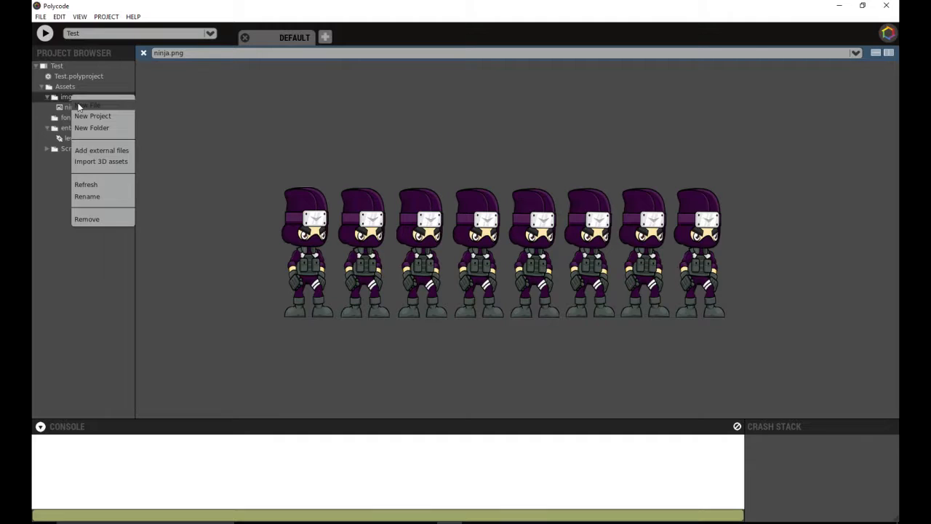
{"action": "left_click", "coordinate": [80, 107]}
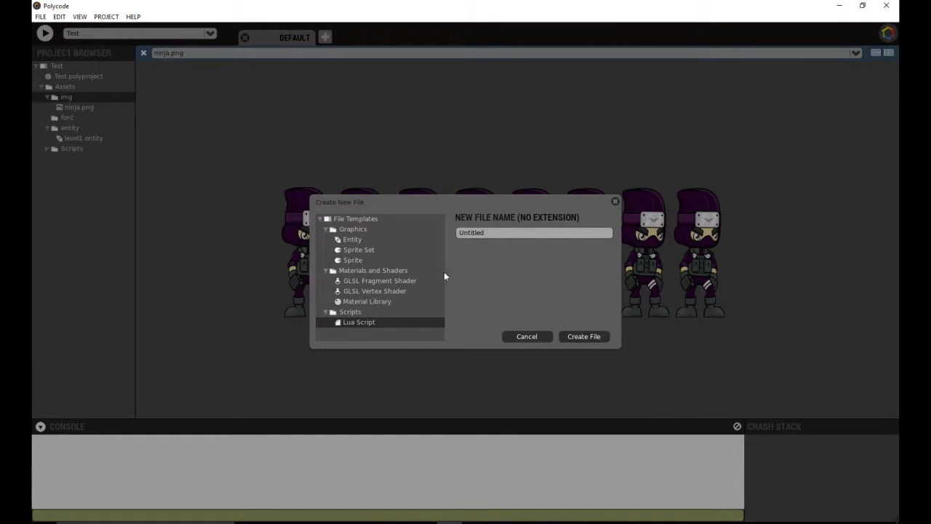
{"action": "left_click", "coordinate": [370, 251]}
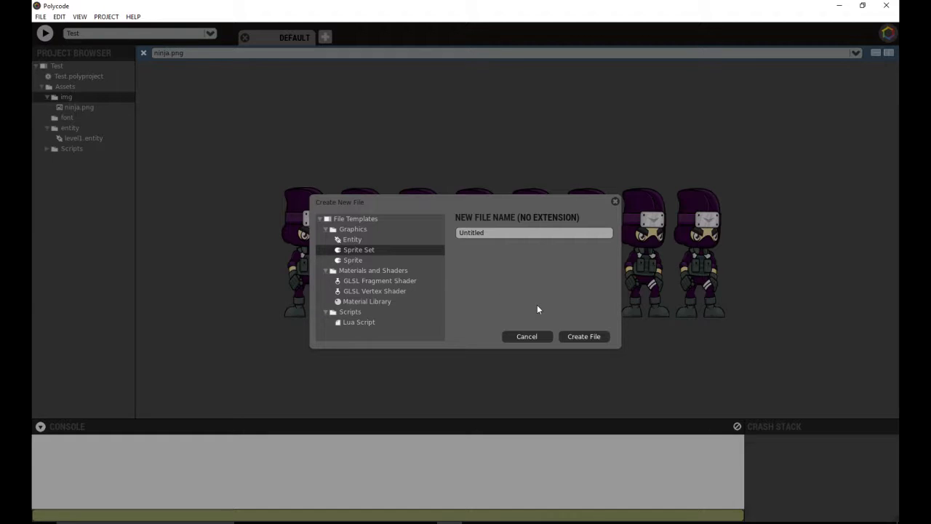
{"action": "left_click_drag", "start_coordinate": [488, 233], "coordinate": [444, 253]}
{"action": "type", "text": "ninja"}
{"action": "left_click", "coordinate": [587, 335]}
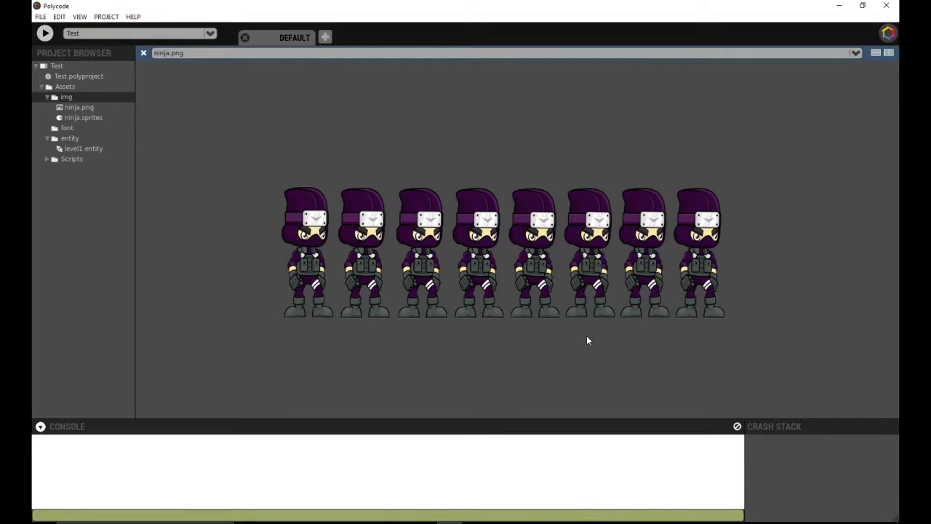
- Open ninja.sprites in the editor and add a new sprite named ninja
{"action": "left_click", "coordinate": [99, 117]}
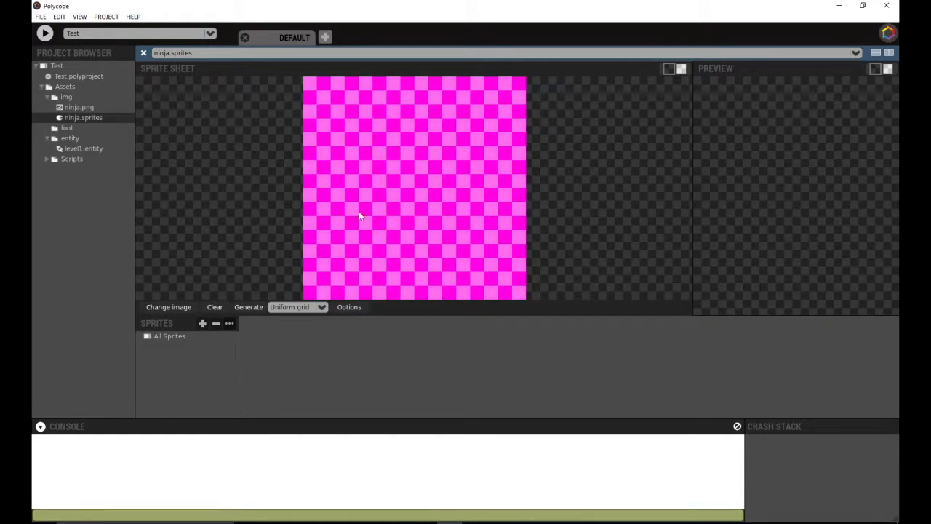
{"action": "scroll", "coordinate": [262, 197], "scroll_direction": "down", "scroll_amount": 3}
{"action": "scroll", "coordinate": [262, 197], "scroll_direction": "up", "scroll_amount": 3}
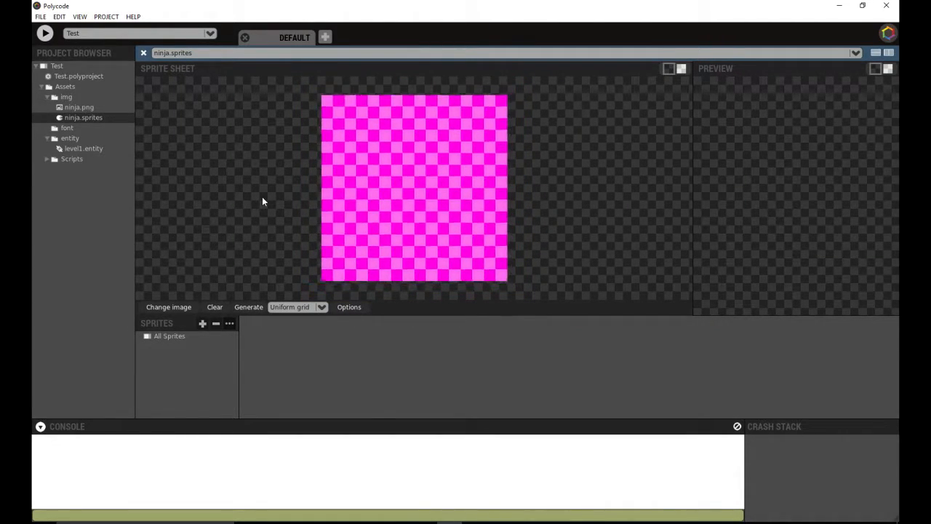
{"action": "scroll", "coordinate": [262, 197], "scroll_direction": "down", "scroll_amount": 3}
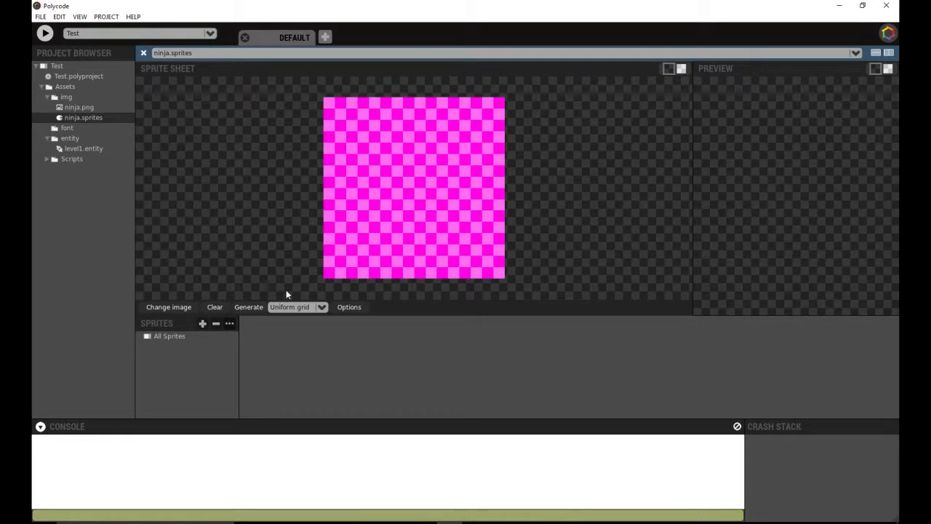
{"action": "left_click", "coordinate": [202, 323]}
{"action": "left_click_drag", "start_coordinate": [429, 269], "coordinate": [383, 286]}
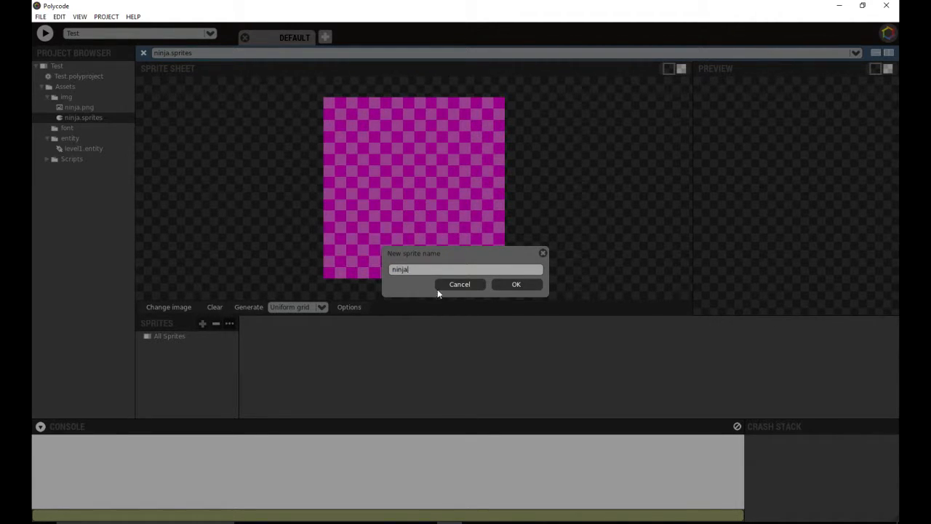
{"action": "left_click", "coordinate": [517, 285]}
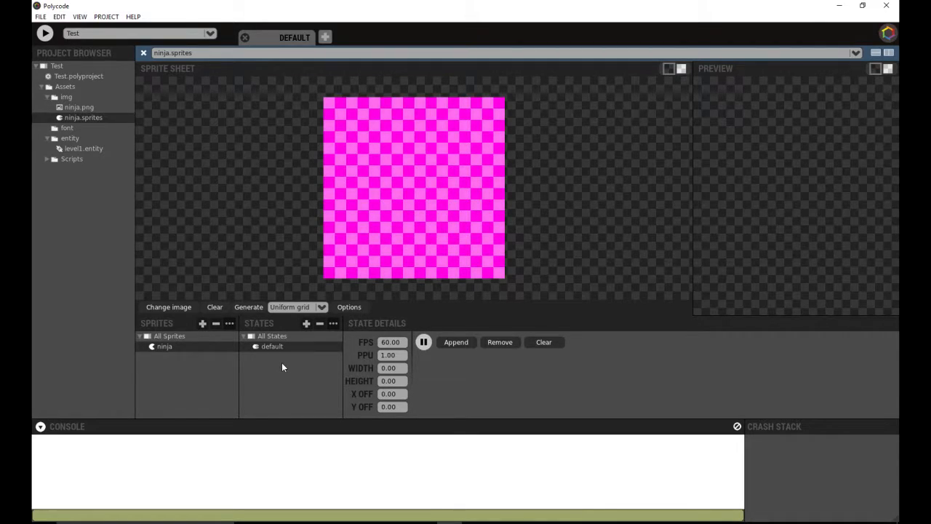
- Rename the ninja sprite's default state to idle
{"action": "left_click", "coordinate": [333, 324]}
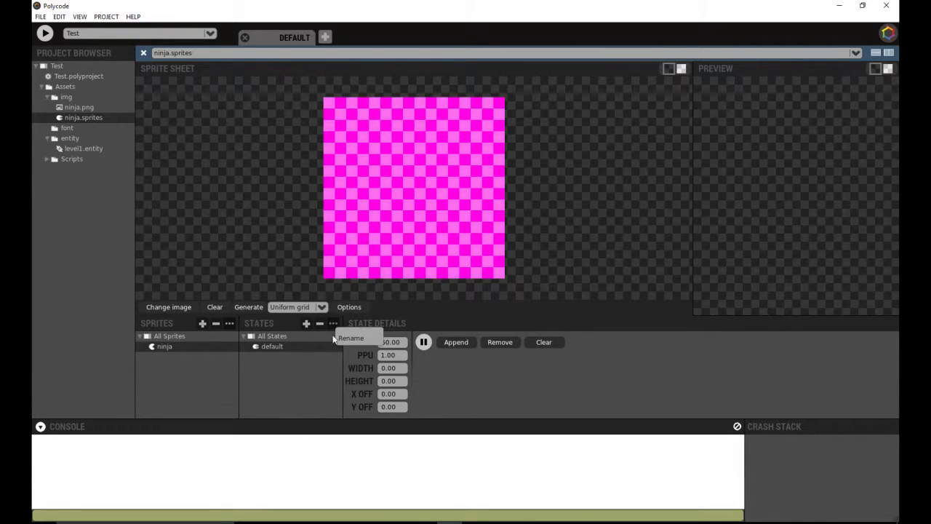
{"action": "left_click", "coordinate": [374, 337]}
{"action": "double_click", "coordinate": [418, 268]}
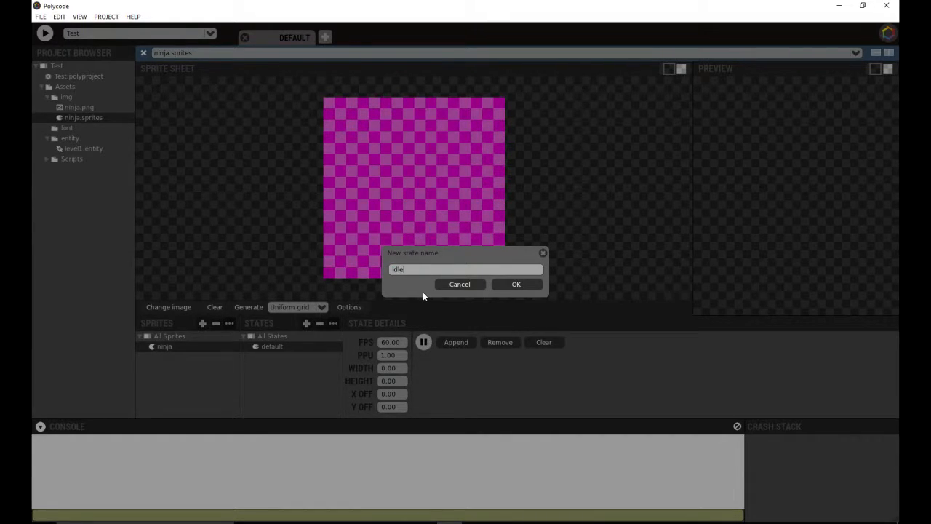
{"action": "left_click", "coordinate": [516, 284]}
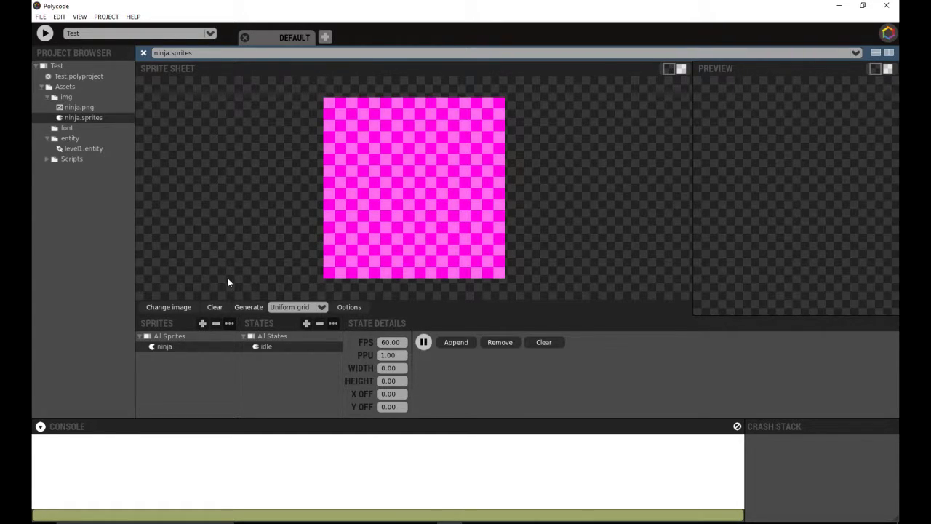
- Change the sprite sheet image to ninja.png from the project's img folder
{"action": "left_click", "coordinate": [153, 309]}
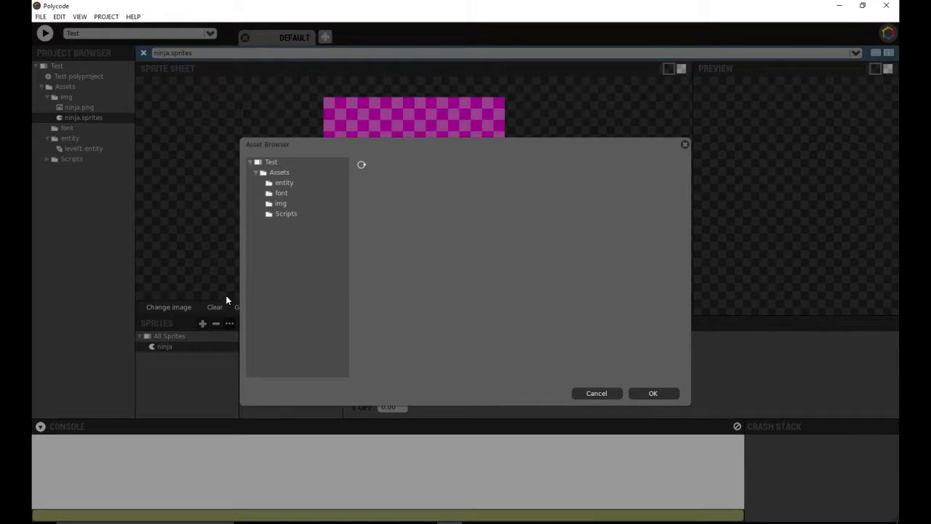
{"action": "left_click", "coordinate": [281, 204]}
{"action": "left_click", "coordinate": [398, 218]}
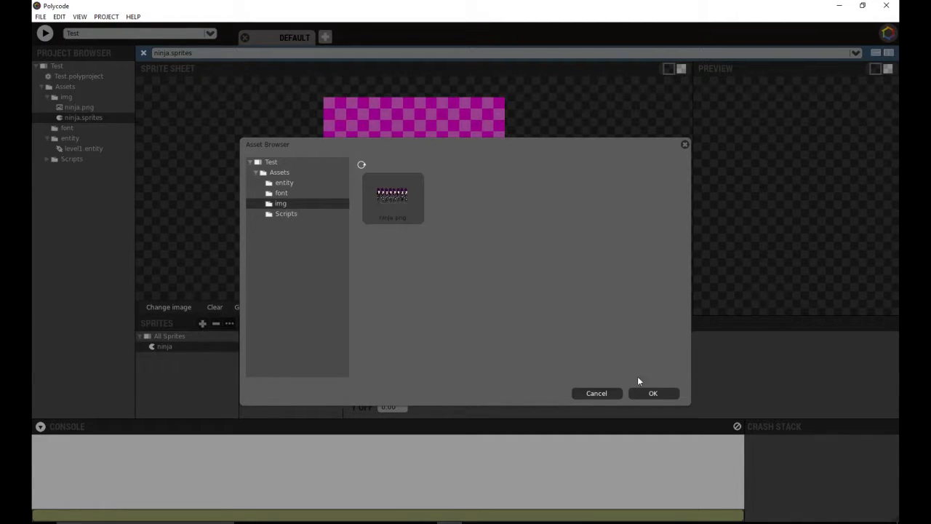
{"action": "left_click", "coordinate": [648, 396]}
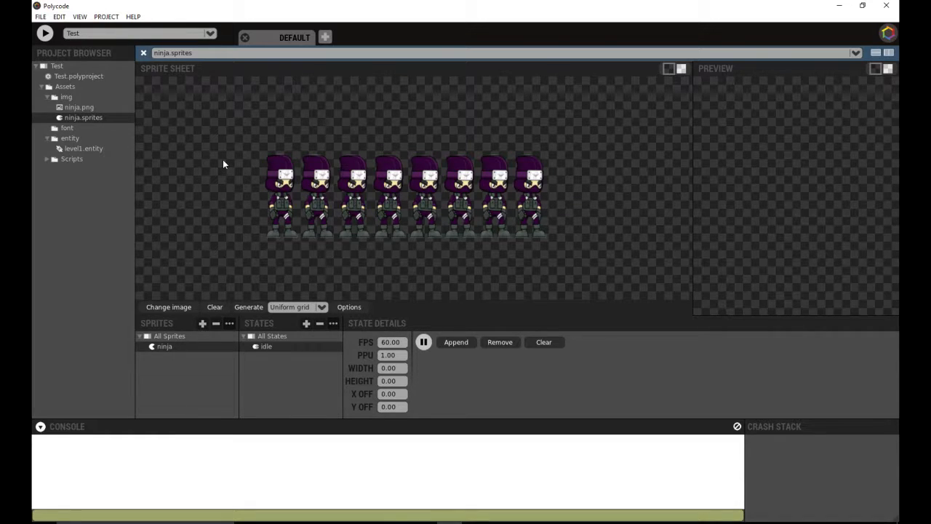
- Outline frames by hand around the first two ninja figures on the sprite sheet and clear them
{"action": "left_click_drag", "start_coordinate": [260, 152], "coordinate": [300, 241]}
{"action": "left_click_drag", "start_coordinate": [300, 150], "coordinate": [337, 241]}
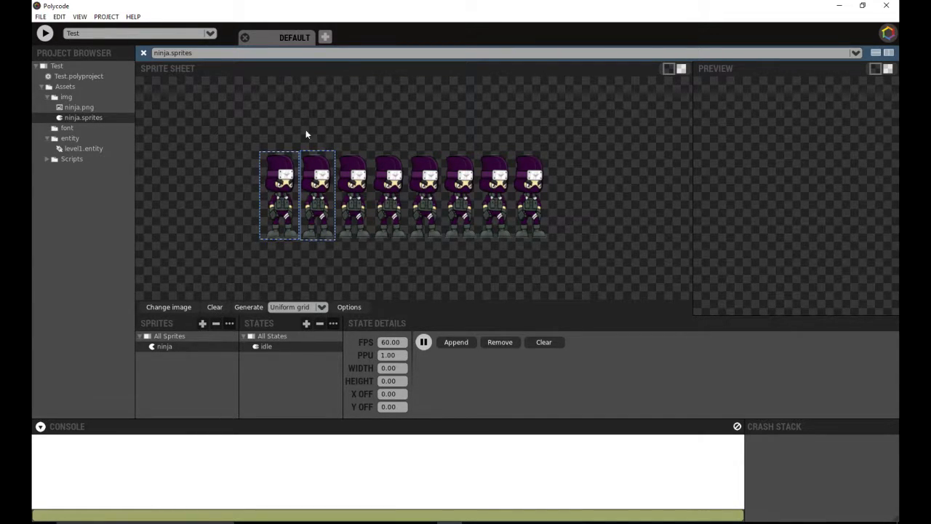
{"action": "left_click", "coordinate": [219, 307]}
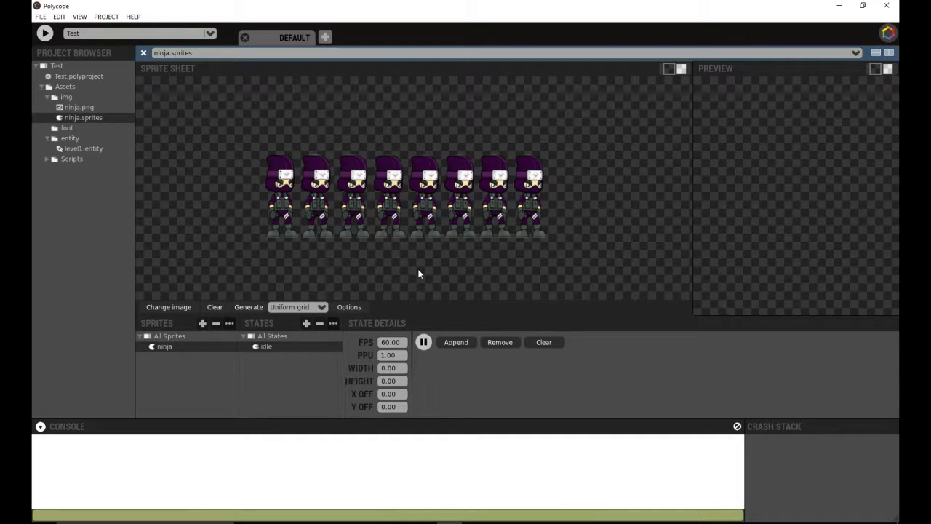
- Show the frame generation options, generate Uniform grid frames of 32 by 32 px, and clear them from the sheet
{"action": "left_click", "coordinate": [351, 307]}
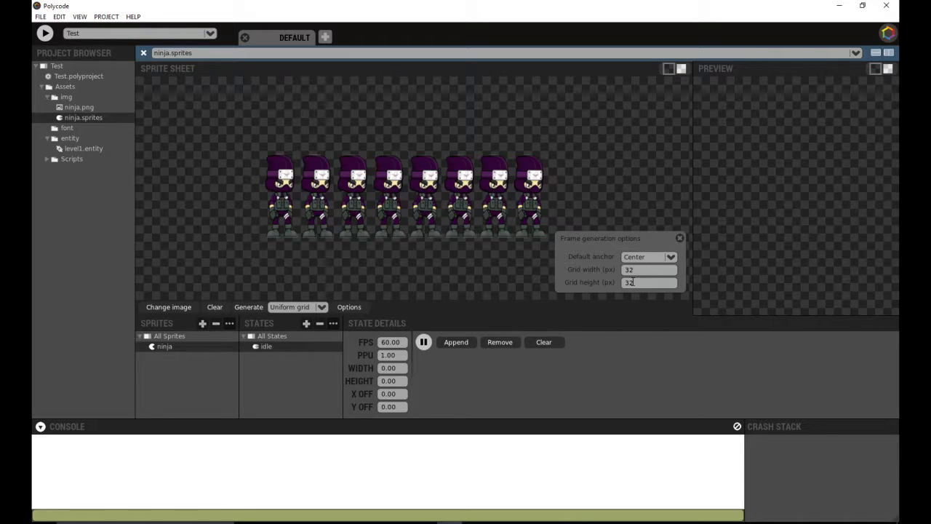
{"action": "left_click", "coordinate": [255, 306]}
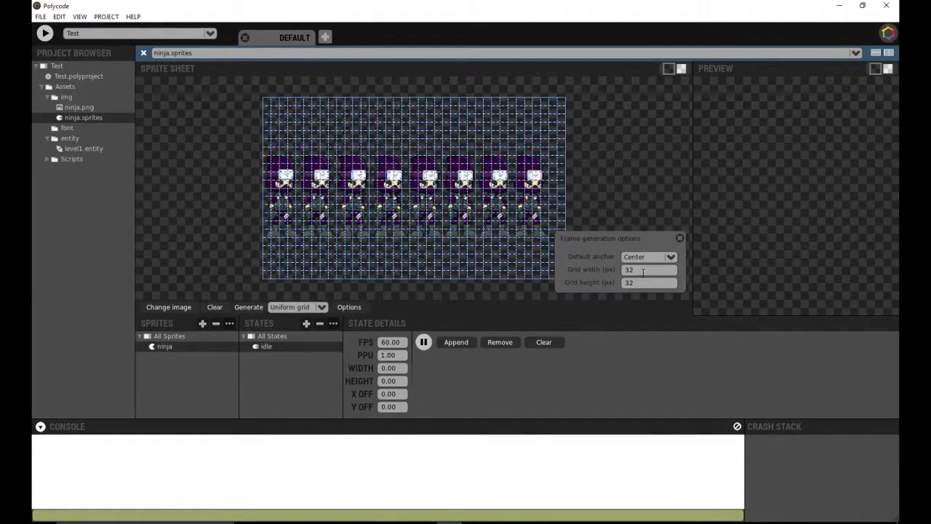
{"action": "left_click", "coordinate": [217, 307]}
- Set the grid width and height to 64 px and generate Uniform grid frames on the ninja sprite sheet
{"action": "left_click_drag", "start_coordinate": [647, 270], "coordinate": [618, 271]}
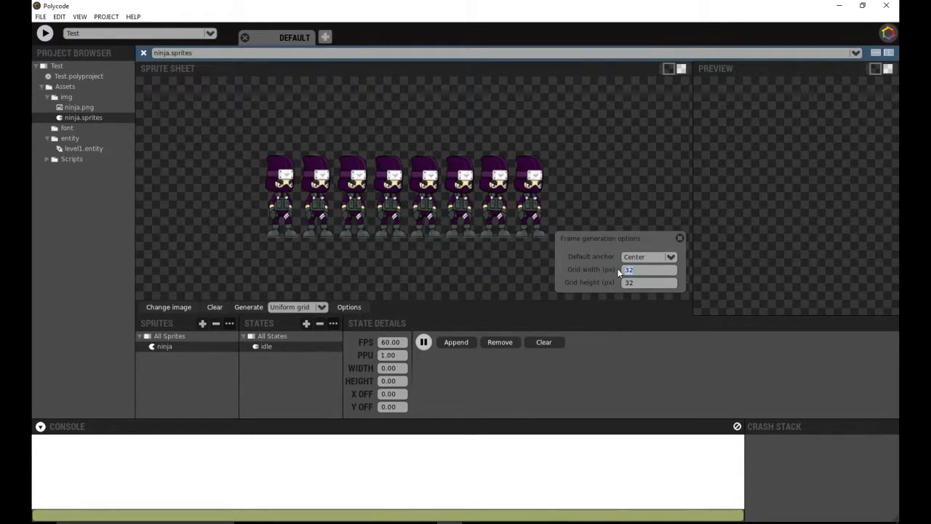
{"action": "type", "text": "64"}
{"action": "left_click_drag", "start_coordinate": [639, 283], "coordinate": [629, 283]}
{"action": "type", "text": "64"}
{"action": "left_click", "coordinate": [249, 307]}
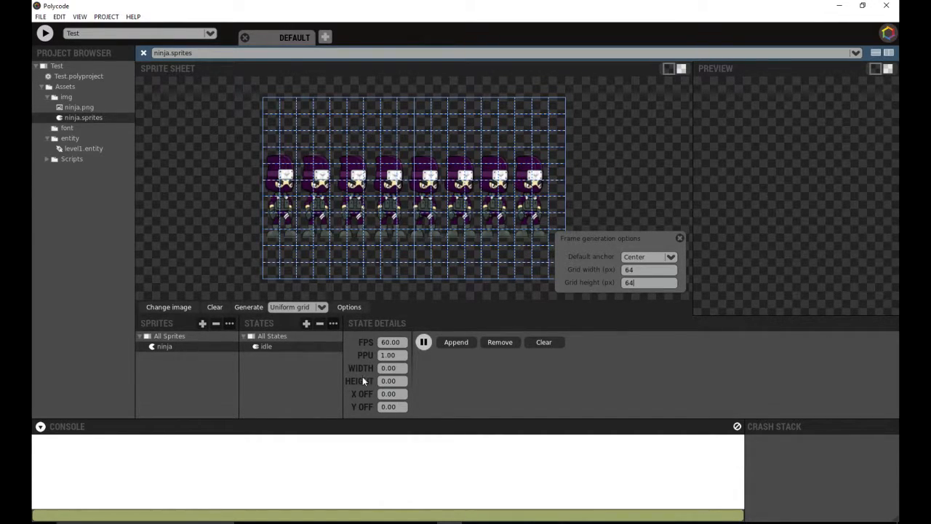
- Close the frame generation options, clear the grid frames, and generate frames on the ninja sprite sheet with Detect frames
{"action": "left_click", "coordinate": [680, 239]}
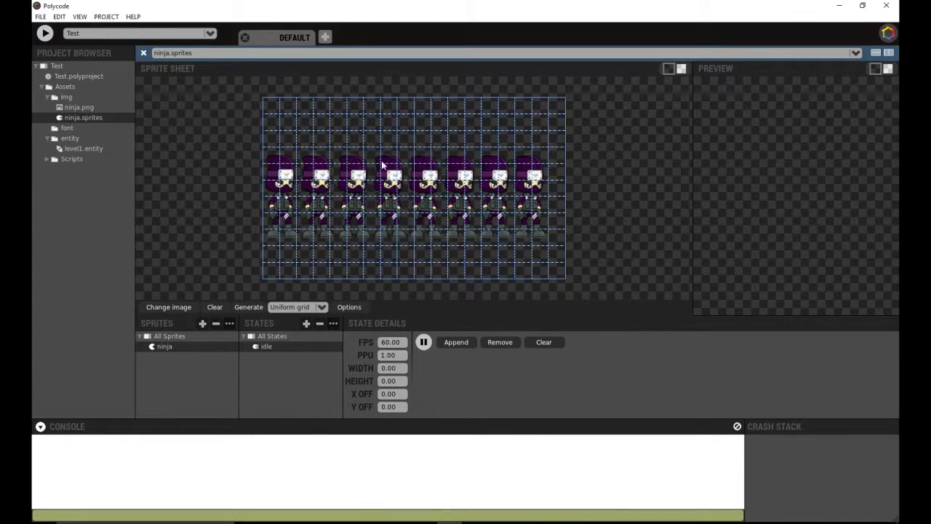
{"action": "left_click", "coordinate": [215, 307]}
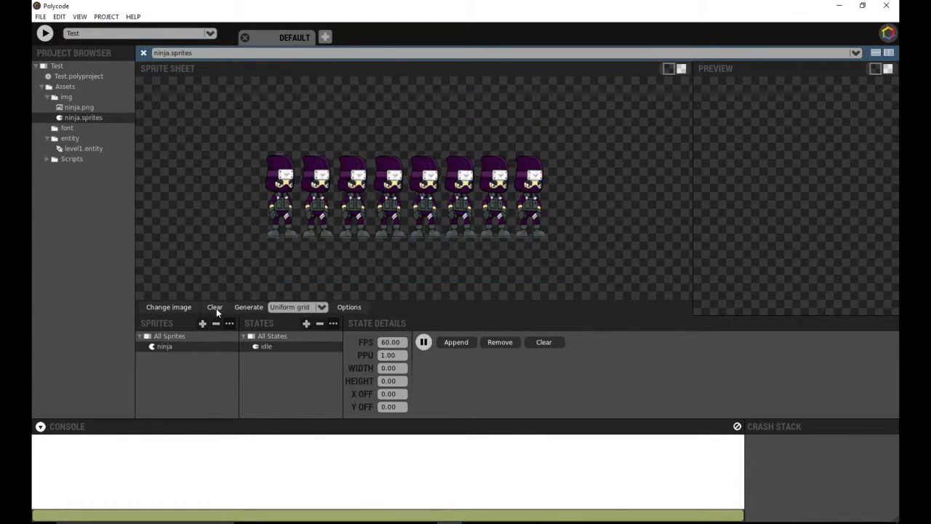
{"action": "left_click", "coordinate": [322, 308]}
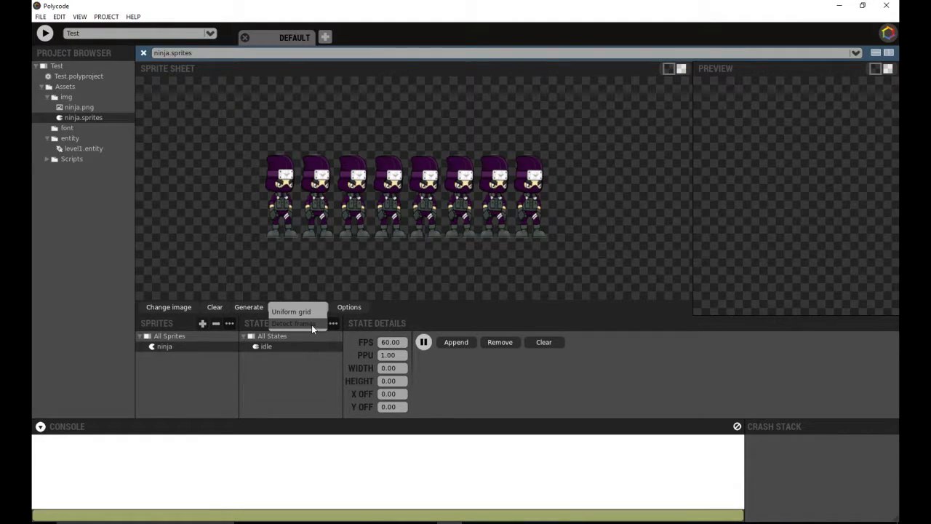
{"action": "left_click", "coordinate": [311, 325]}
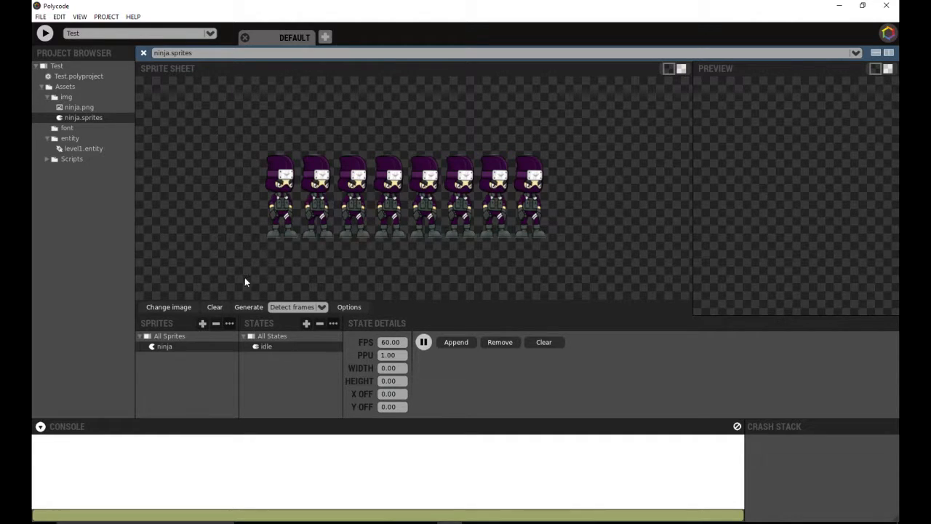
{"action": "left_click", "coordinate": [237, 307]}
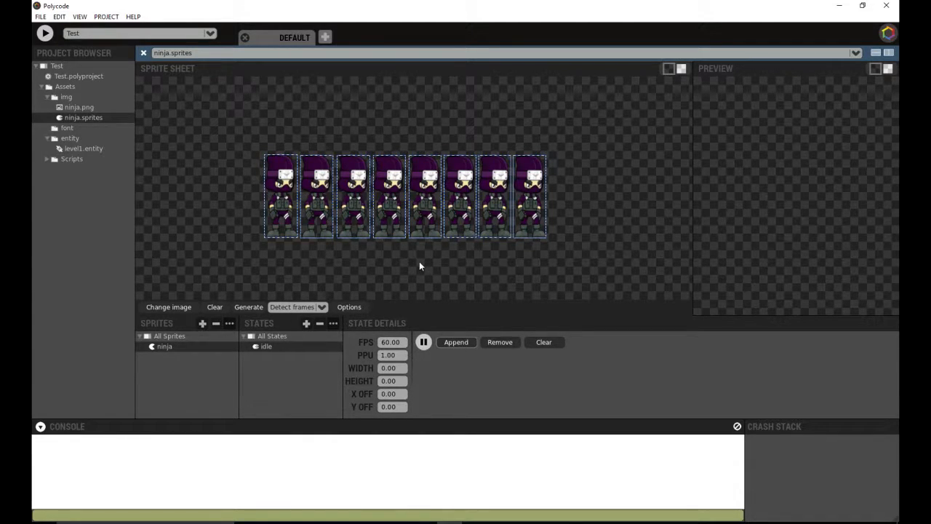
- Append the first ninja frame to the idle state and remove it again
{"action": "left_click", "coordinate": [286, 215]}
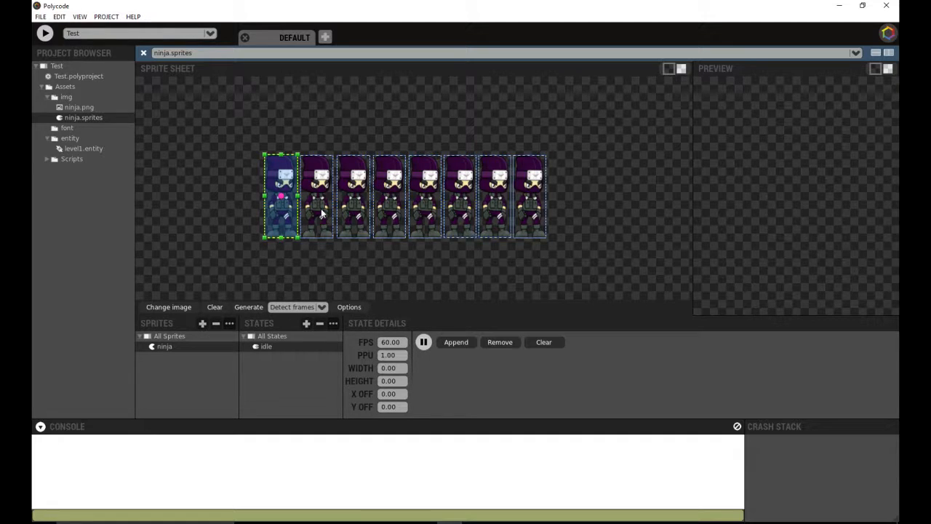
{"action": "left_click", "coordinate": [452, 342]}
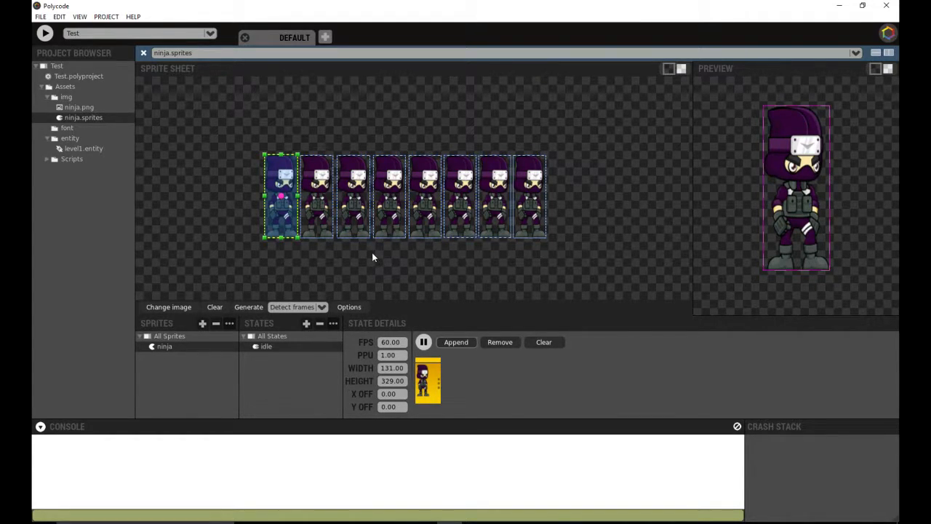
{"action": "left_click", "coordinate": [323, 218]}
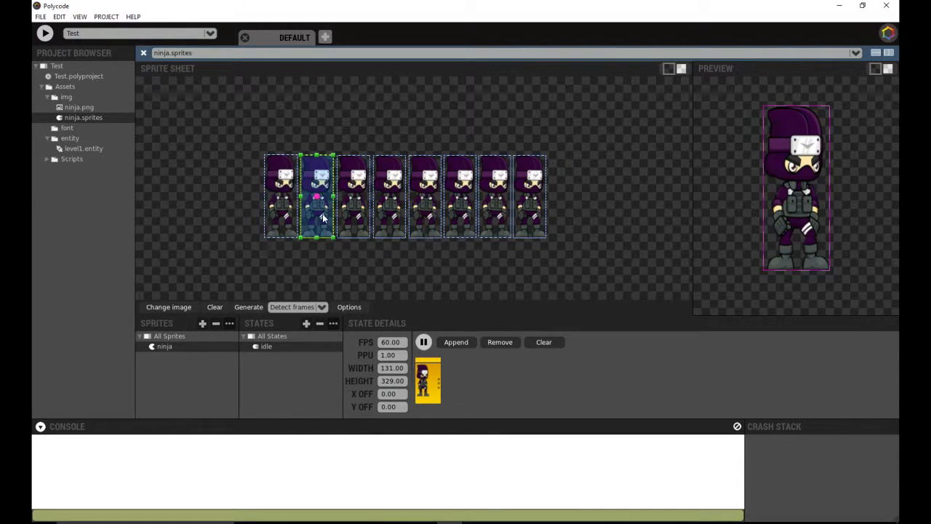
{"action": "left_click", "coordinate": [286, 214]}
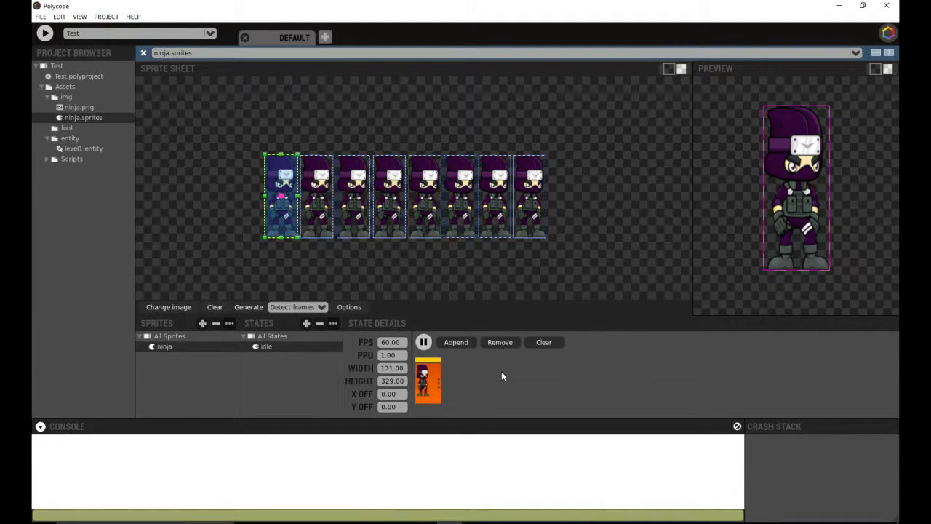
{"action": "left_click", "coordinate": [500, 342]}
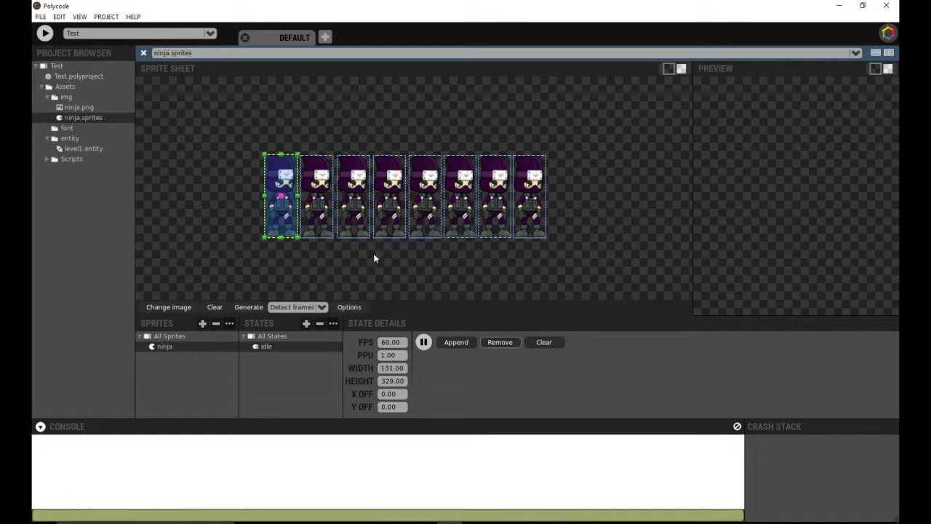
- Select all eight ninja frames on the sprite sheet and append them to the idle state
{"action": "left_click", "coordinate": [322, 208], "text": "shift"}
{"action": "left_click", "coordinate": [349, 209], "text": "shift"}
{"action": "left_click", "coordinate": [393, 209], "text": "shift"}
{"action": "left_click", "coordinate": [422, 207], "text": "shift"}
{"action": "left_click", "coordinate": [465, 201], "text": "shift"}
{"action": "left_click", "coordinate": [487, 198], "text": "shift"}
{"action": "left_click", "coordinate": [530, 186], "text": "shift"}
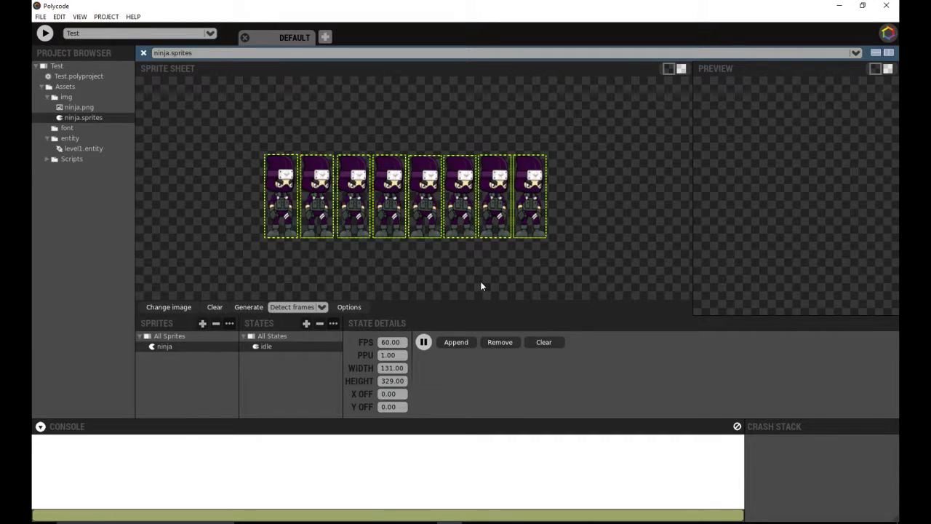
{"action": "left_click", "coordinate": [458, 343]}
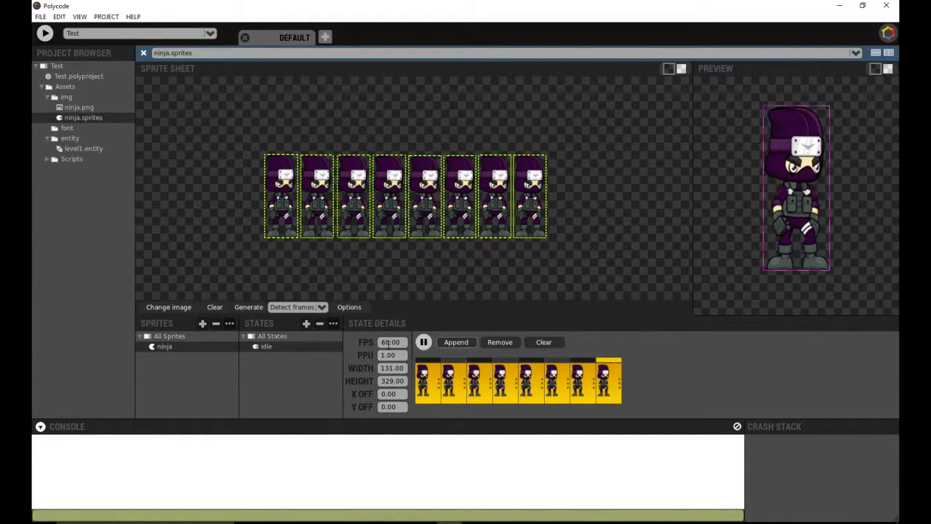
- Set the idle state's FPS to 12, and pause and resume the animation preview
{"action": "left_click_drag", "start_coordinate": [388, 341], "coordinate": [381, 342]}
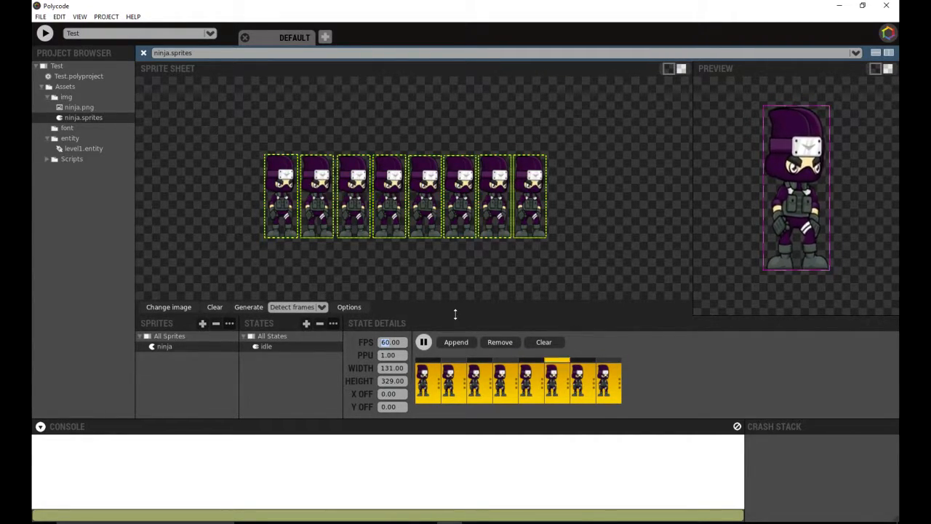
{"action": "type", "text": "28"}
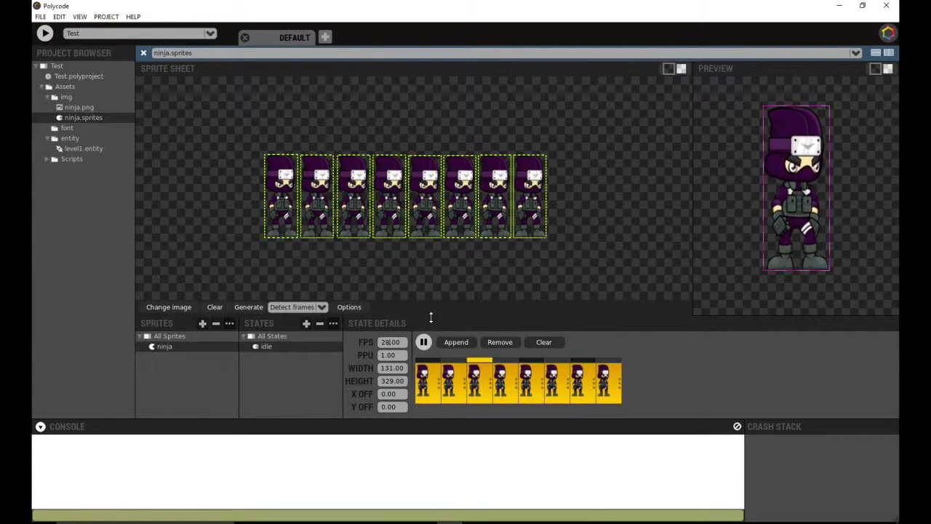
{"action": "key", "text": "BackSpace"}
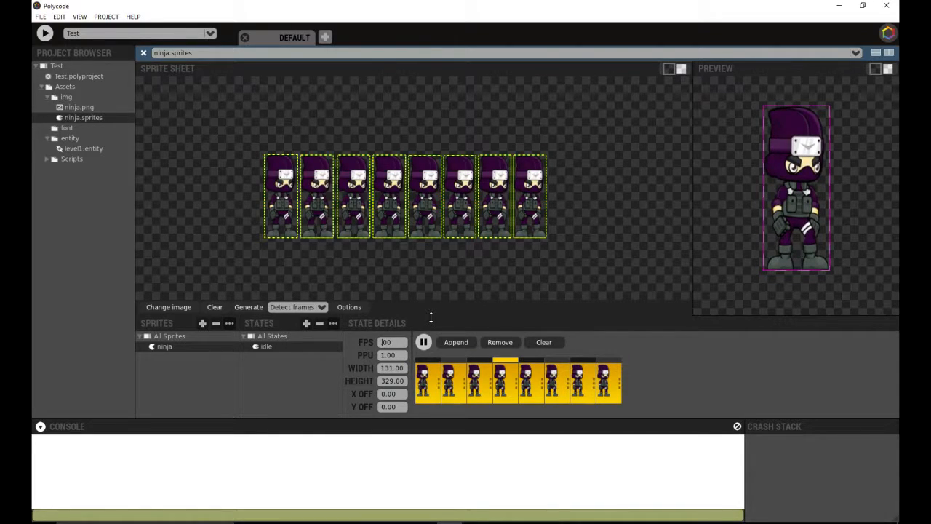
{"action": "type", "text": "18"}
{"action": "key", "text": "BackSpace"}
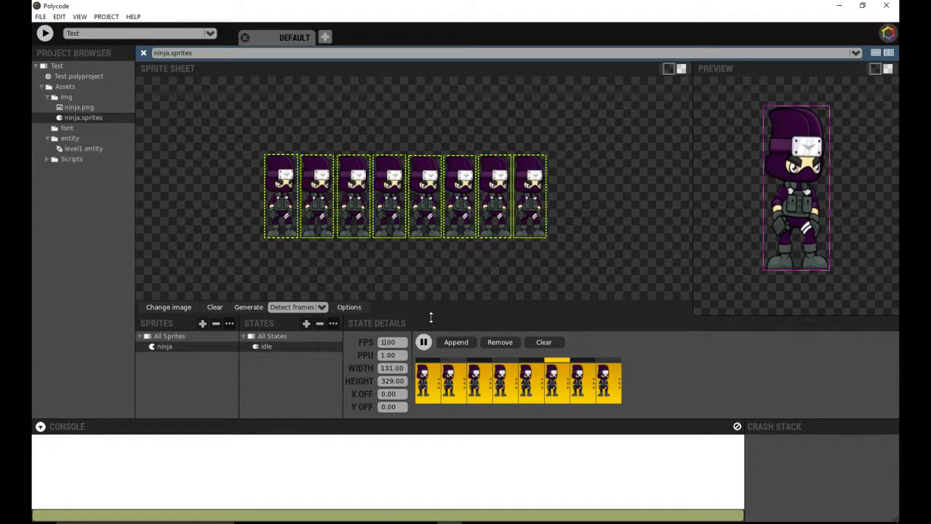
{"action": "type", "text": "2"}
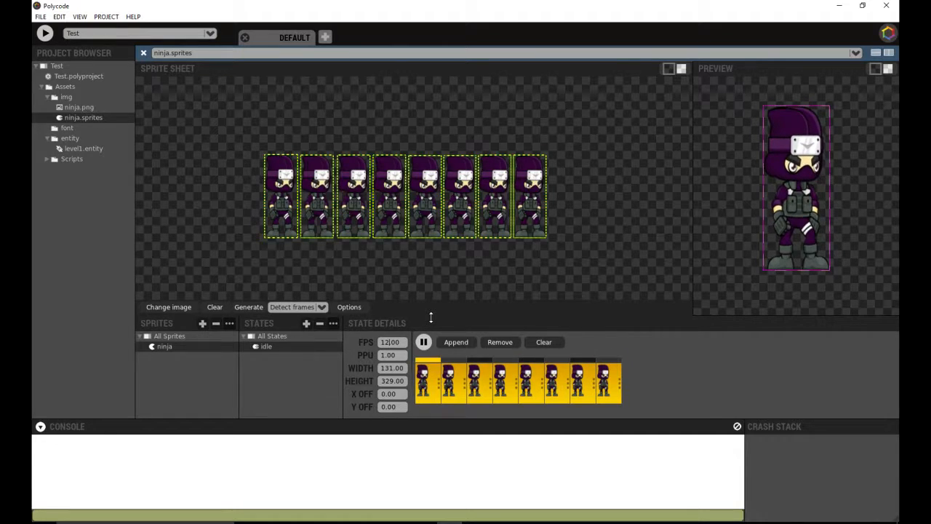
{"action": "left_click", "coordinate": [425, 342]}
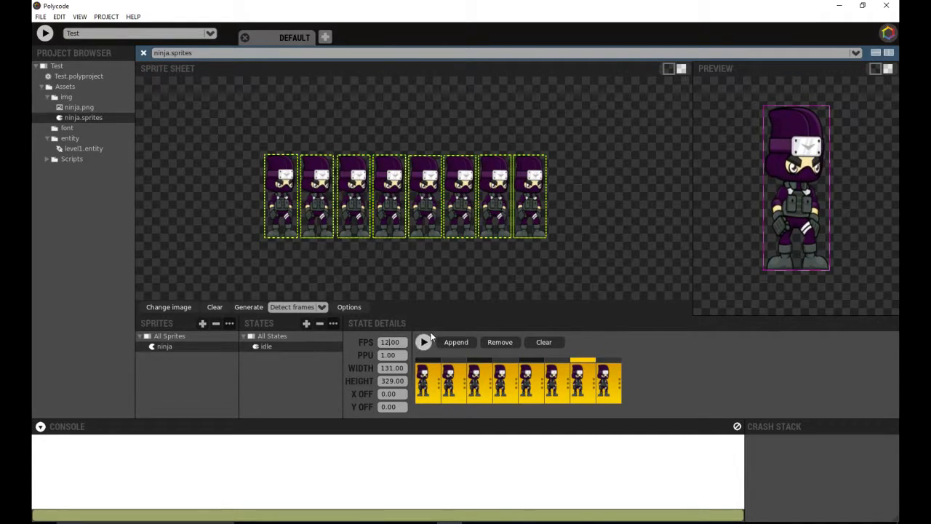
{"action": "left_click", "coordinate": [425, 344]}
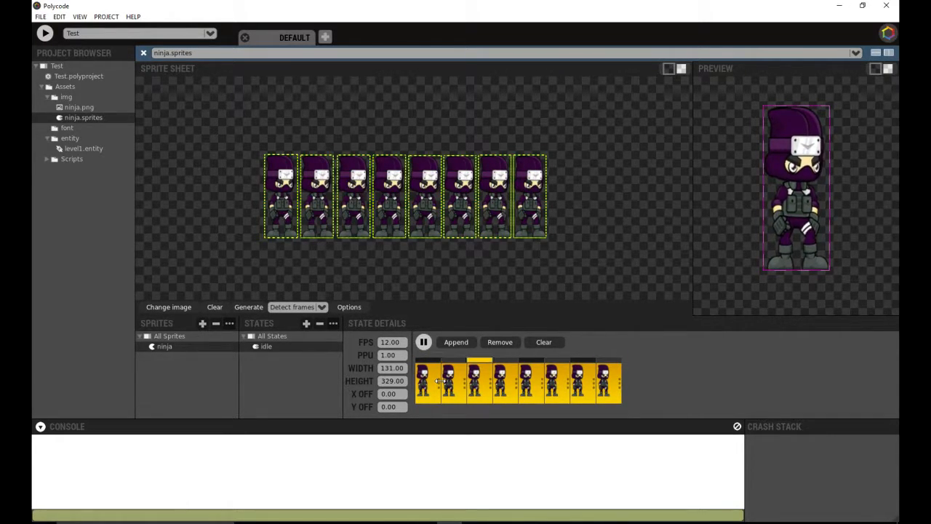
- Stretch the first frame in the idle timeline to about ten times its length, and try to shorten it back
{"action": "left_click_drag", "start_coordinate": [441, 380], "coordinate": [579, 383]}
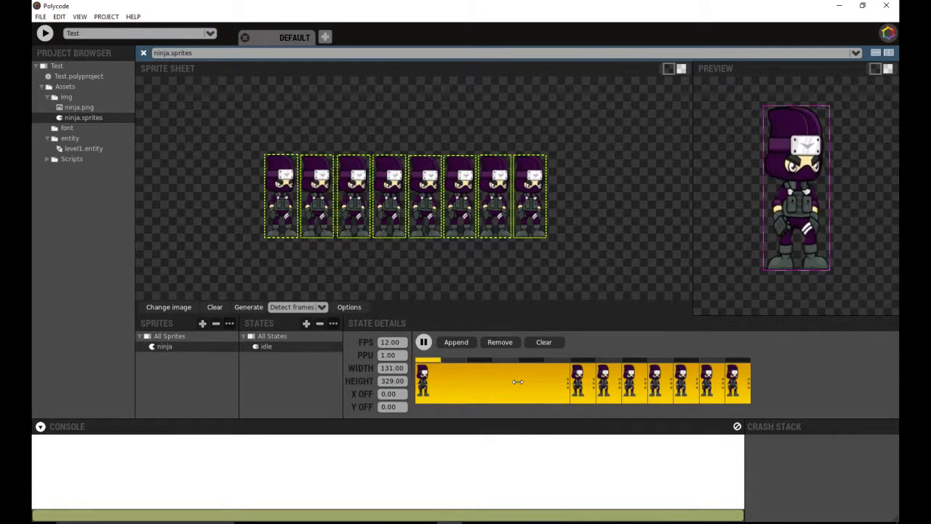
{"action": "left_click_drag", "start_coordinate": [441, 388], "coordinate": [550, 391]}
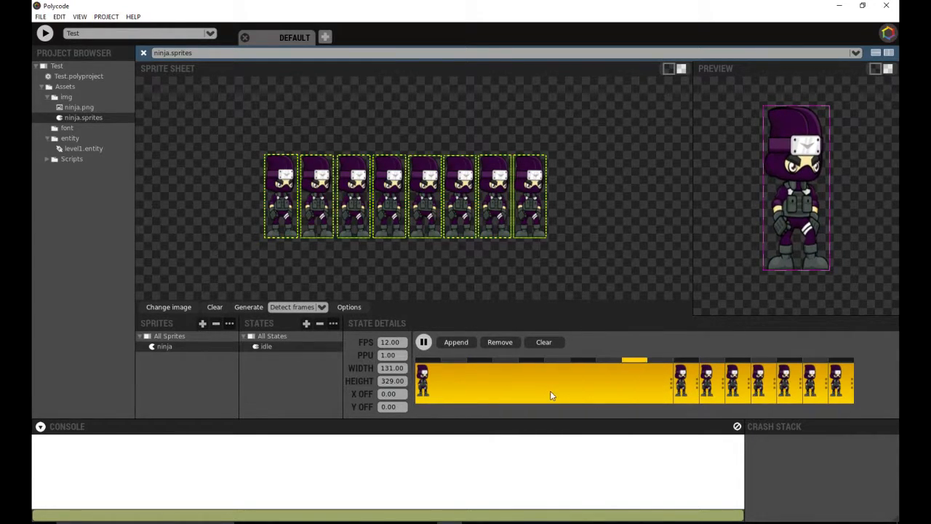
{"action": "left_click", "coordinate": [676, 386]}
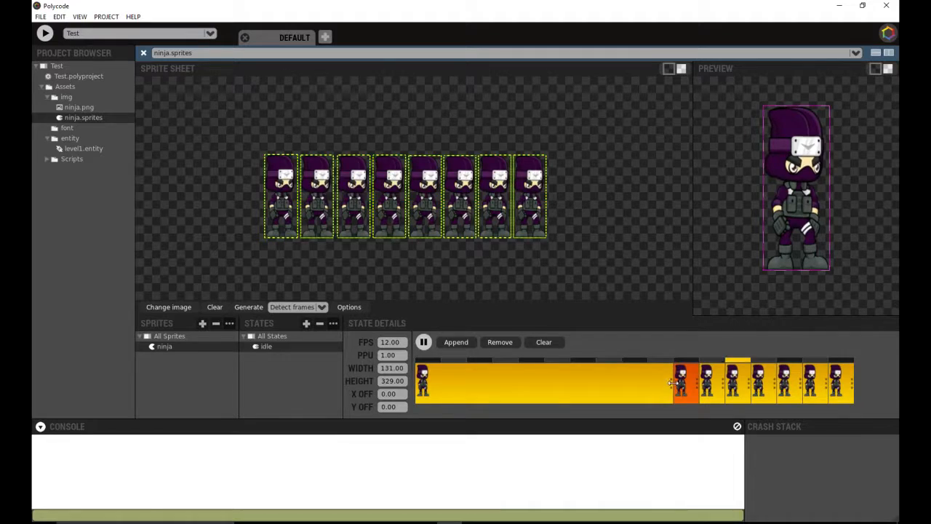
{"action": "left_click", "coordinate": [671, 384]}
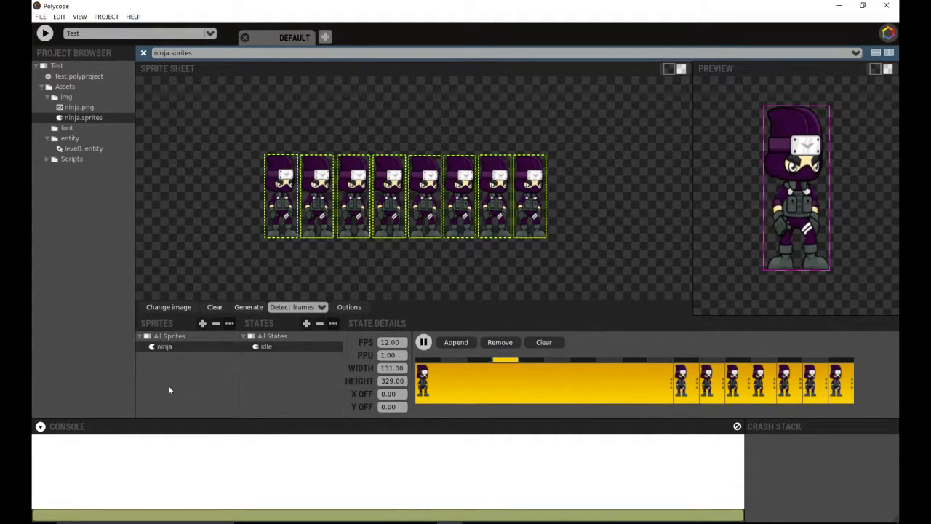
{"action": "left_click_drag", "start_coordinate": [670, 385], "coordinate": [339, 380]}
{"action": "mouse_move", "coordinate": [432, 399]}
{"action": "left_mouse_down"}
{"action": "mouse_move", "coordinate": [476, 383]}
{"action": "mouse_move", "coordinate": [345, 386]}
{"action": "mouse_move", "coordinate": [457, 374]}
{"action": "mouse_move", "coordinate": [437, 383]}
{"action": "left_mouse_up"}
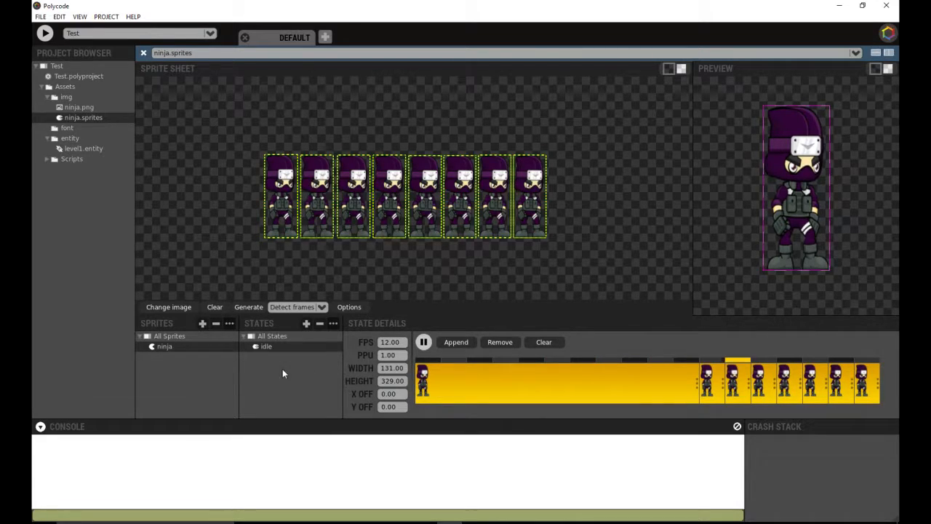
{"action": "left_click_drag", "start_coordinate": [511, 404], "coordinate": [460, 404]}
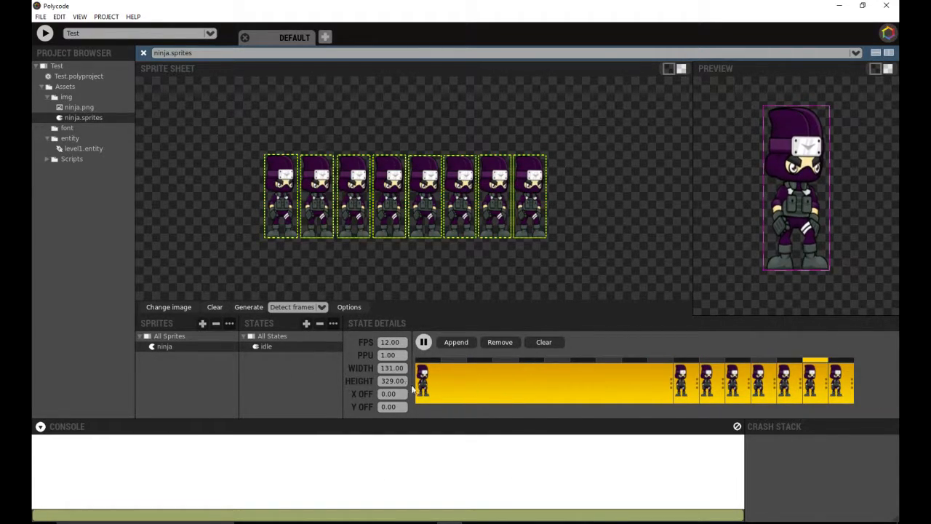
{"action": "left_click", "coordinate": [457, 391]}
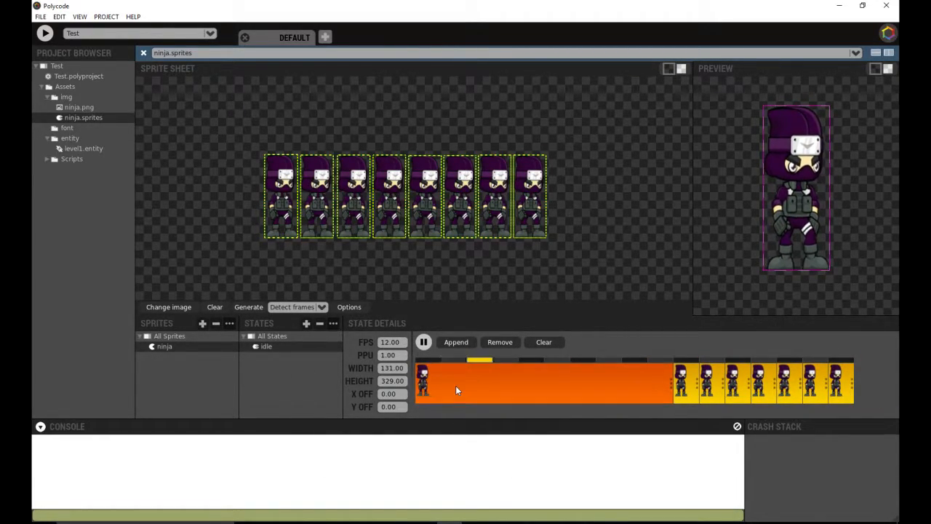
{"action": "left_click", "coordinate": [424, 344]}
{"action": "left_click", "coordinate": [618, 383]}
{"action": "left_click", "coordinate": [659, 385]}
{"action": "left_click", "coordinate": [668, 385]}
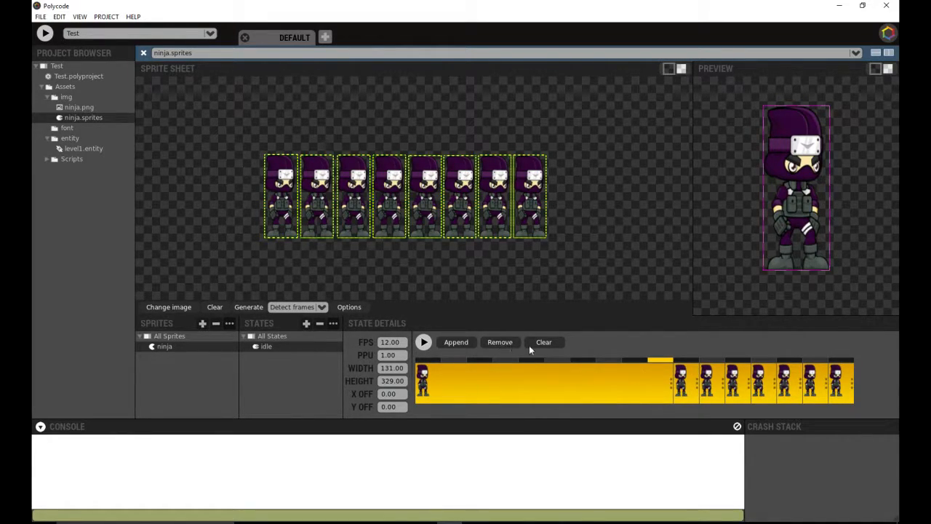
- Replace the stretched frame in the idle state by removing it and appending the sheet's first ninja frame, and preview the animation
{"action": "left_click", "coordinate": [516, 388]}
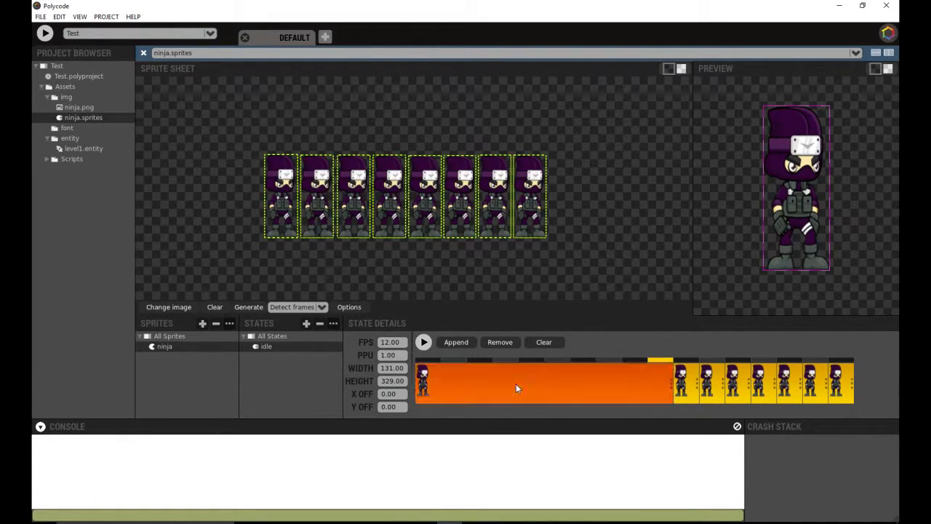
{"action": "left_click", "coordinate": [501, 344]}
{"action": "left_click", "coordinate": [422, 373]}
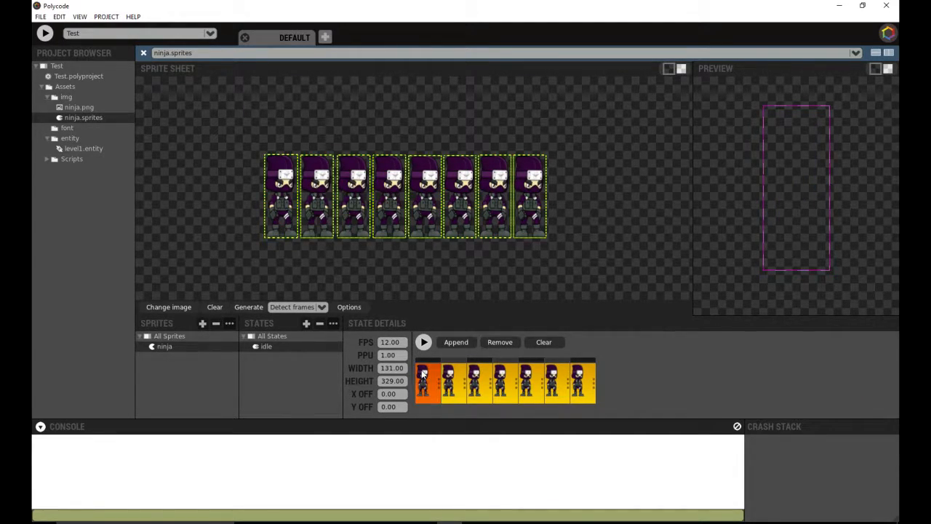
{"action": "left_click", "coordinate": [282, 211]}
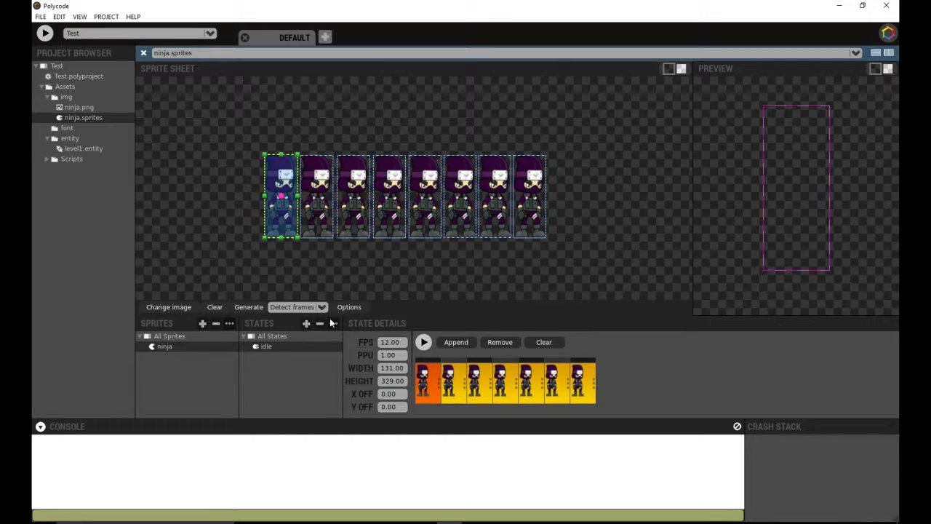
{"action": "left_click", "coordinate": [462, 342]}
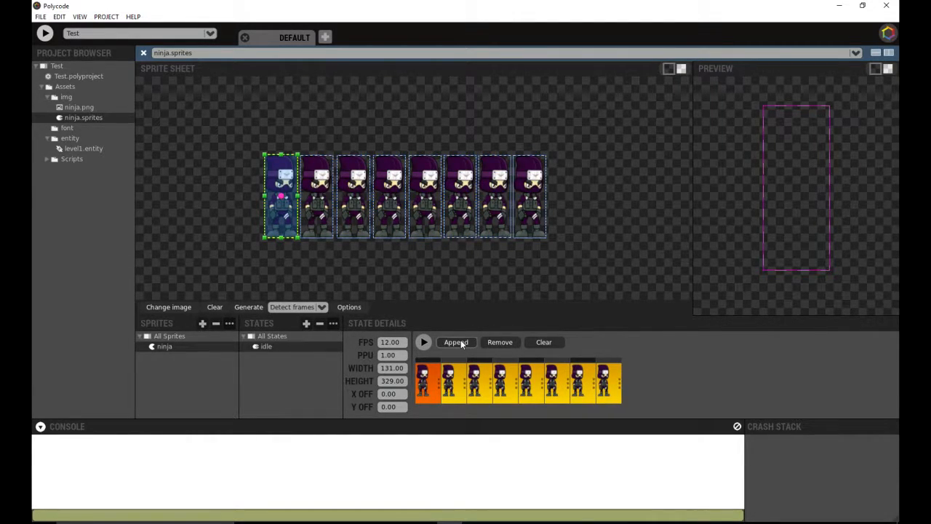
{"action": "left_click", "coordinate": [424, 342]}
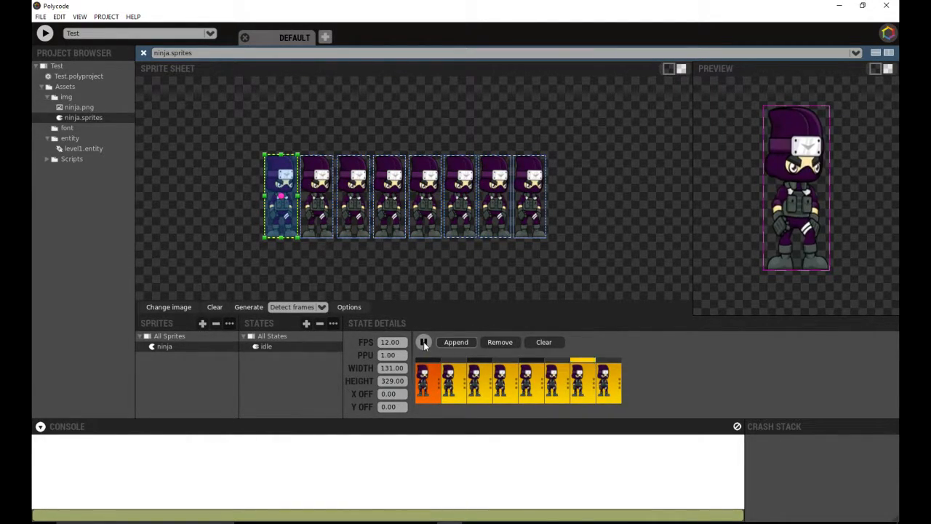
{"action": "left_click", "coordinate": [424, 343]}
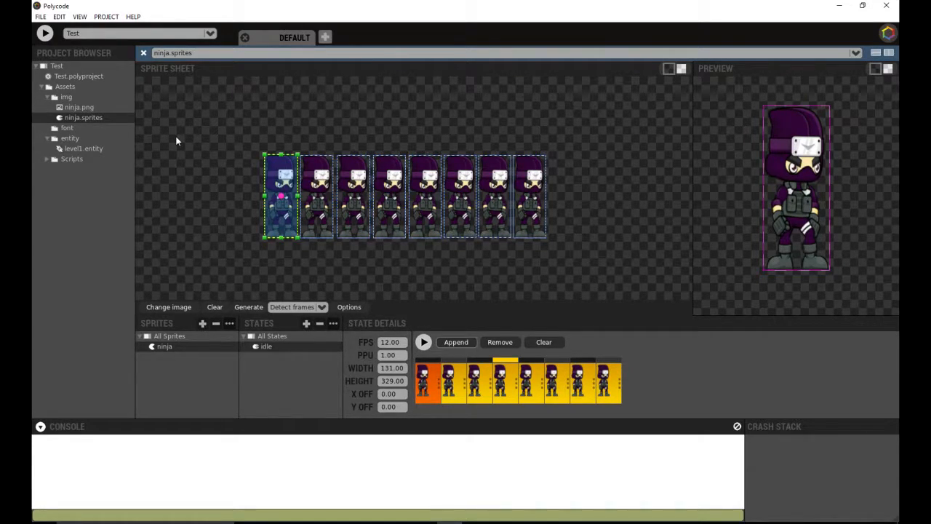
- Create a new Entity file named ninja in the entity folder and open it
{"action": "left_click", "coordinate": [75, 139]}
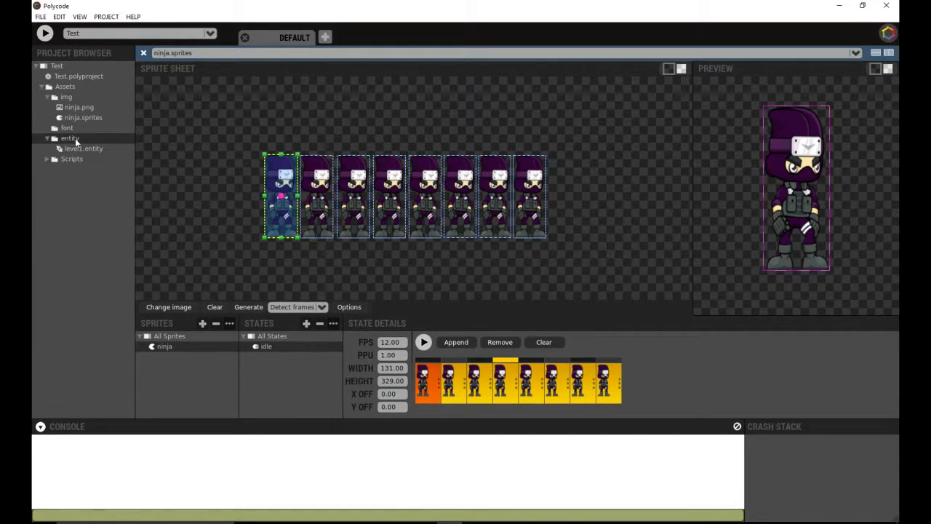
{"action": "right_click", "coordinate": [75, 138]}
{"action": "left_click", "coordinate": [85, 146]}
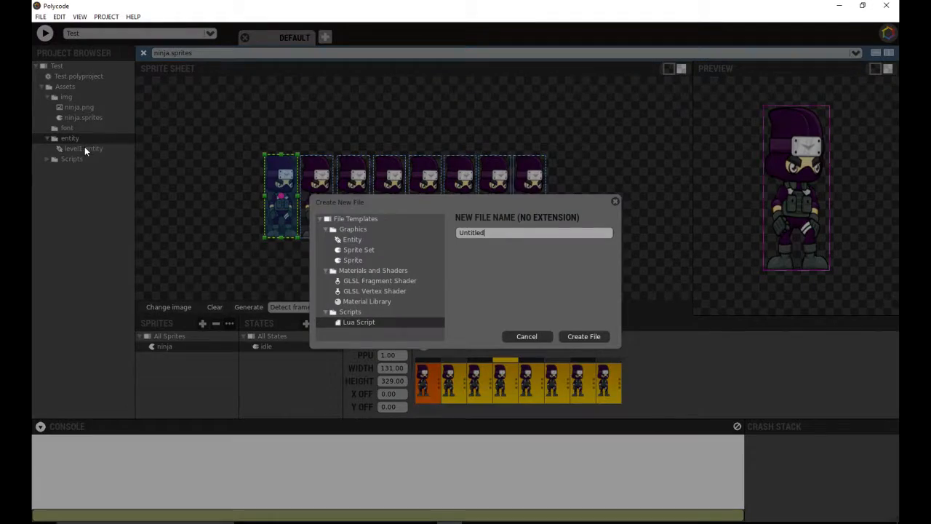
{"action": "left_click", "coordinate": [352, 239]}
{"action": "left_click_drag", "start_coordinate": [485, 232], "coordinate": [470, 233]}
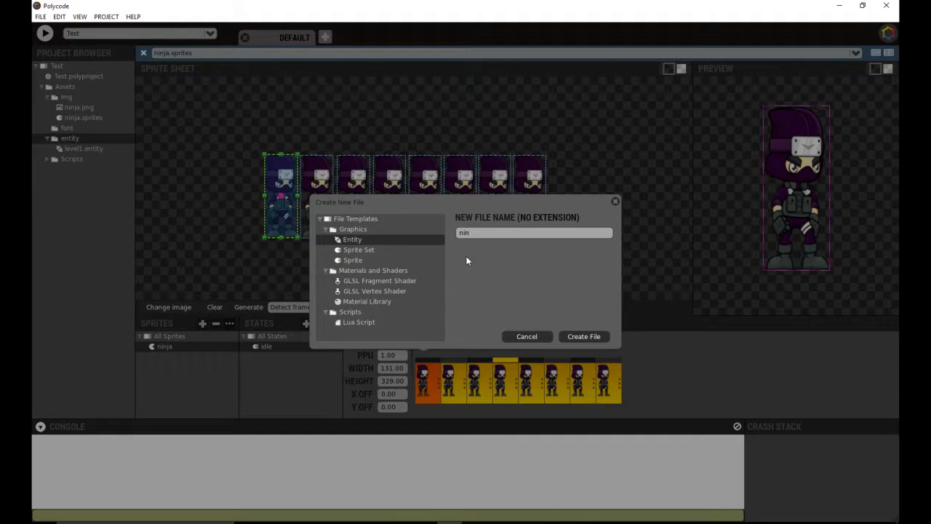
{"action": "left_click", "coordinate": [583, 336]}
{"action": "left_click", "coordinate": [94, 159]}
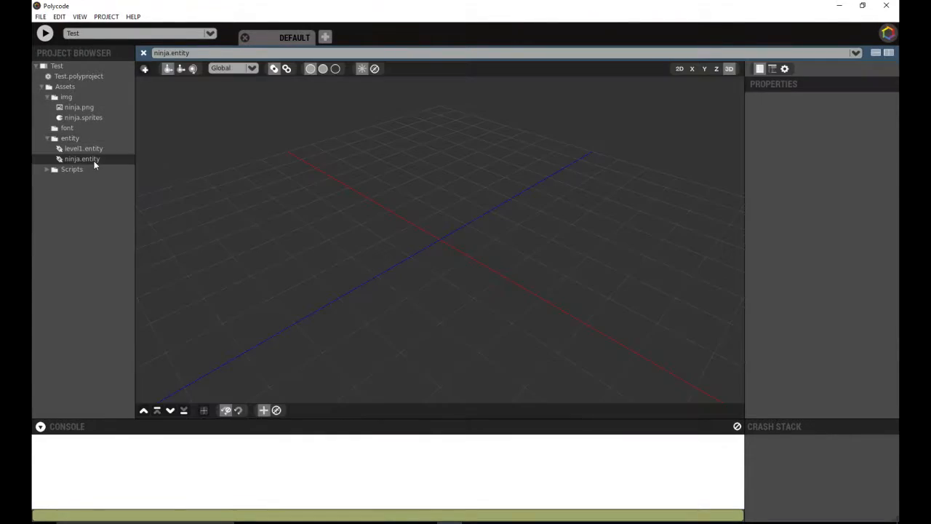
- Set the ninja entity's viewport to 2D and select Root in its hierarchy
{"action": "middle_click_drag", "start_coordinate": [306, 319], "coordinate": [432, 260]}
{"action": "left_click", "coordinate": [679, 68]}
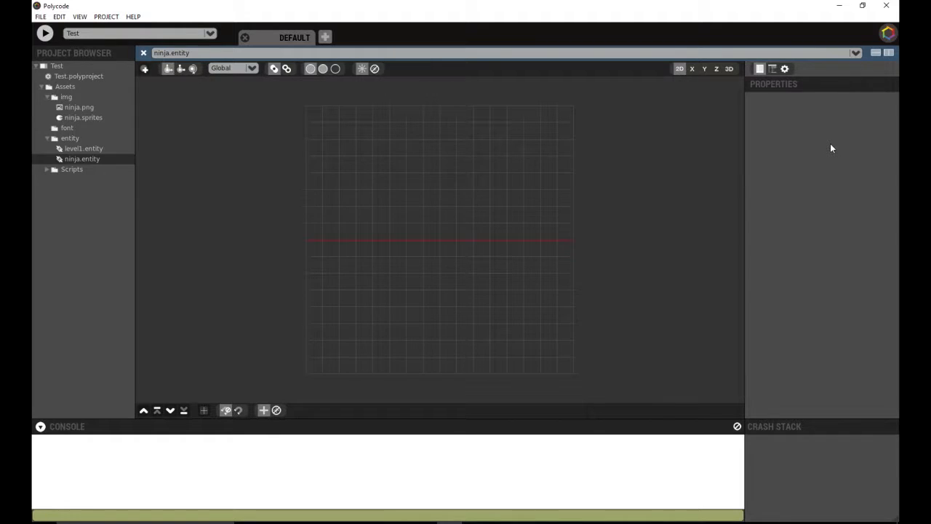
{"action": "left_click", "coordinate": [775, 69]}
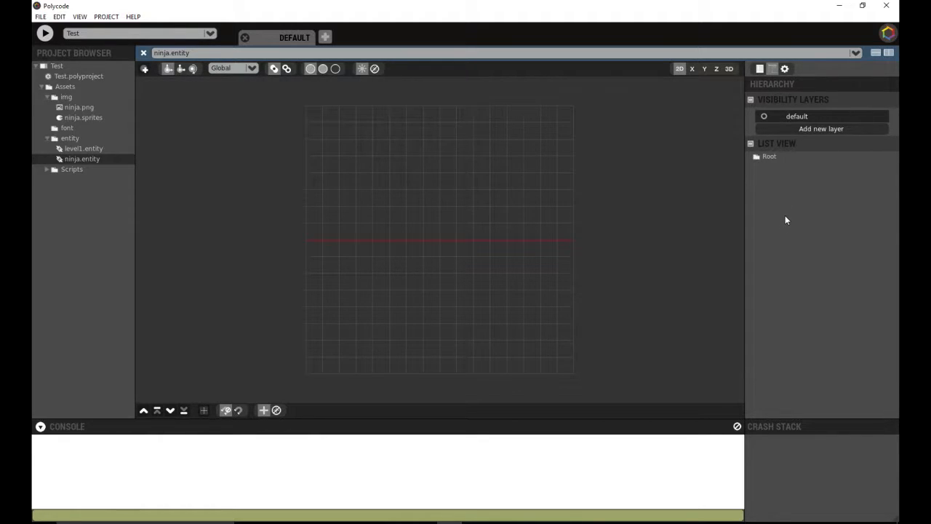
{"action": "left_click", "coordinate": [782, 158]}
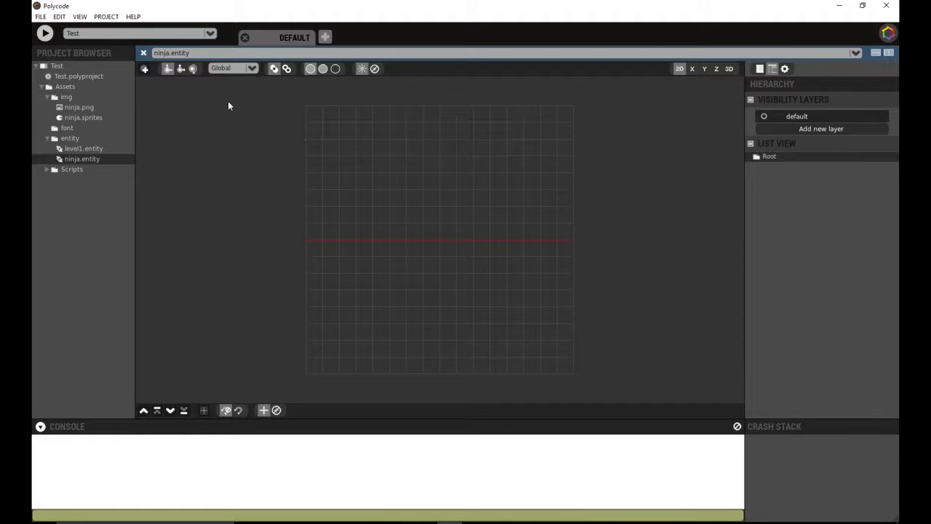
{"action": "left_click", "coordinate": [144, 69]}
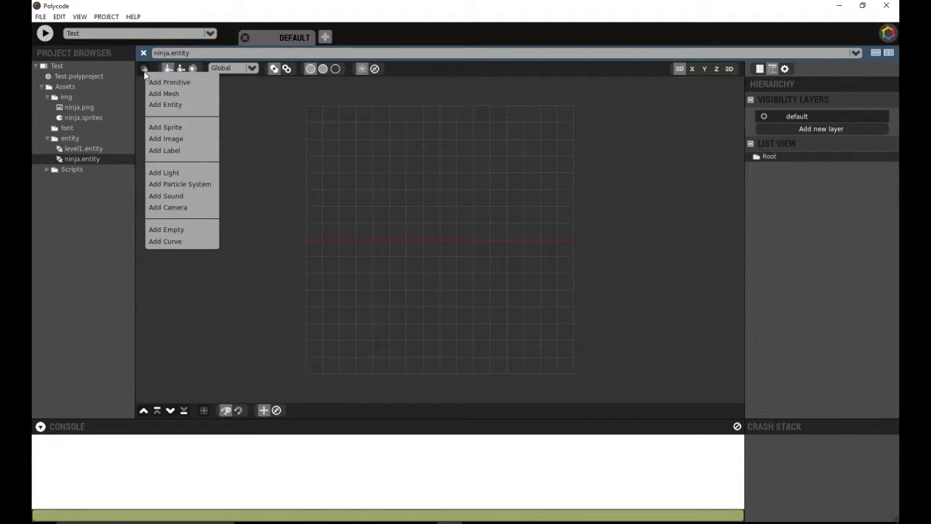
{"action": "left_click", "coordinate": [196, 131]}
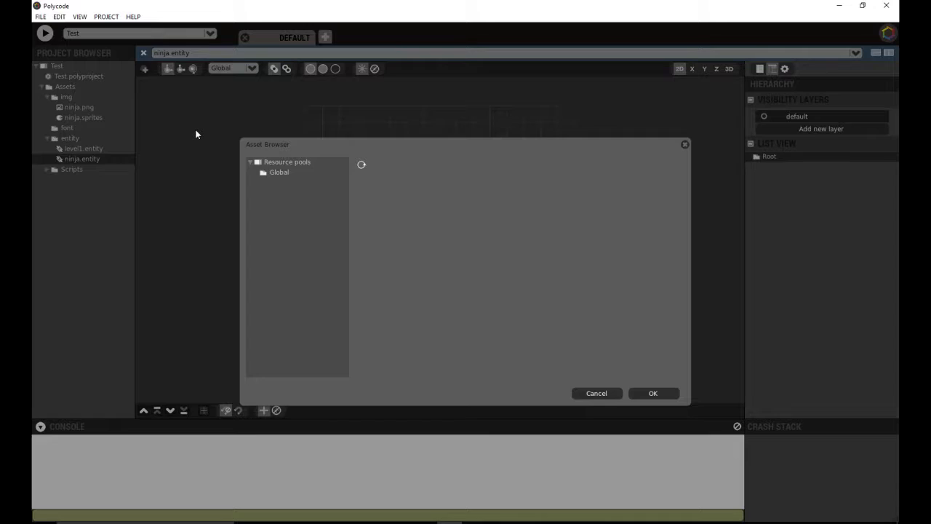
{"action": "left_click", "coordinate": [276, 174]}
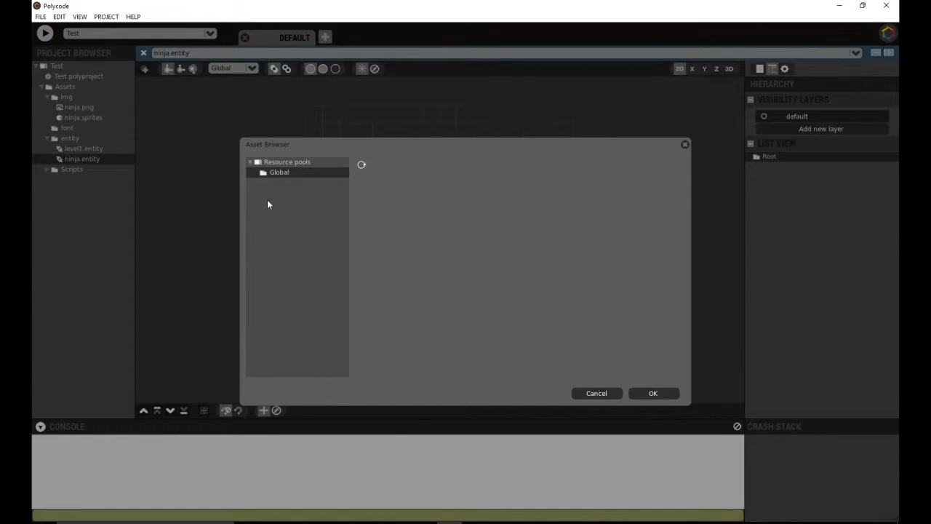
{"action": "left_click", "coordinate": [685, 144]}
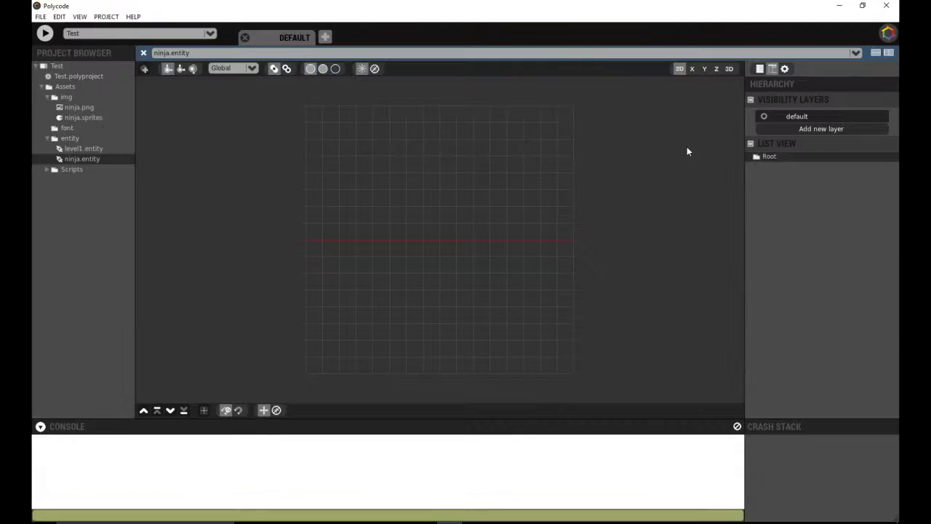
- Link ninja.sprites from the img folder as a resource pool in the ninja entity's settings
{"action": "left_click", "coordinate": [786, 69]}
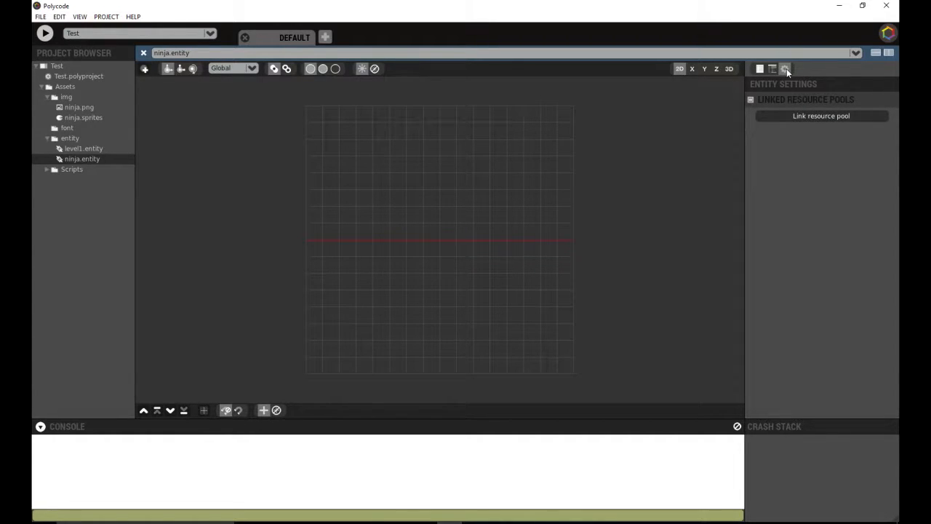
{"action": "left_click", "coordinate": [773, 69]}
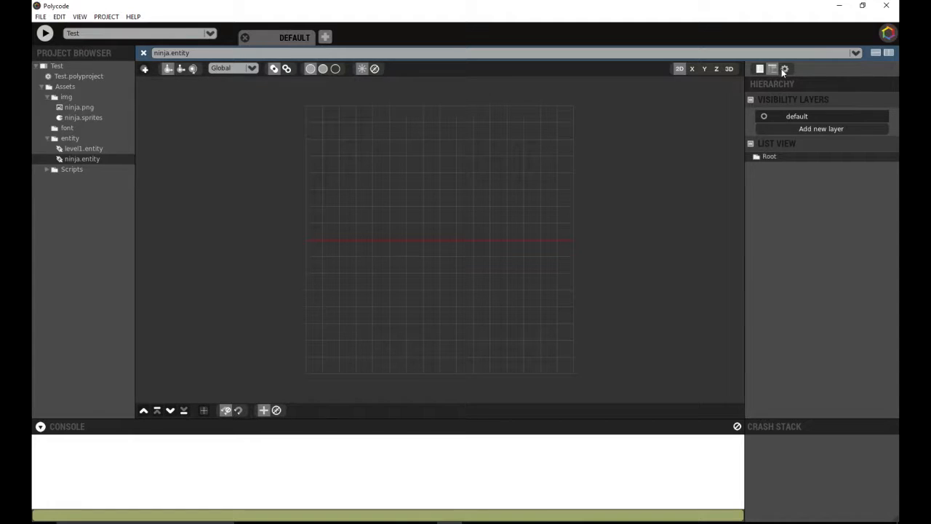
{"action": "left_click", "coordinate": [786, 69]}
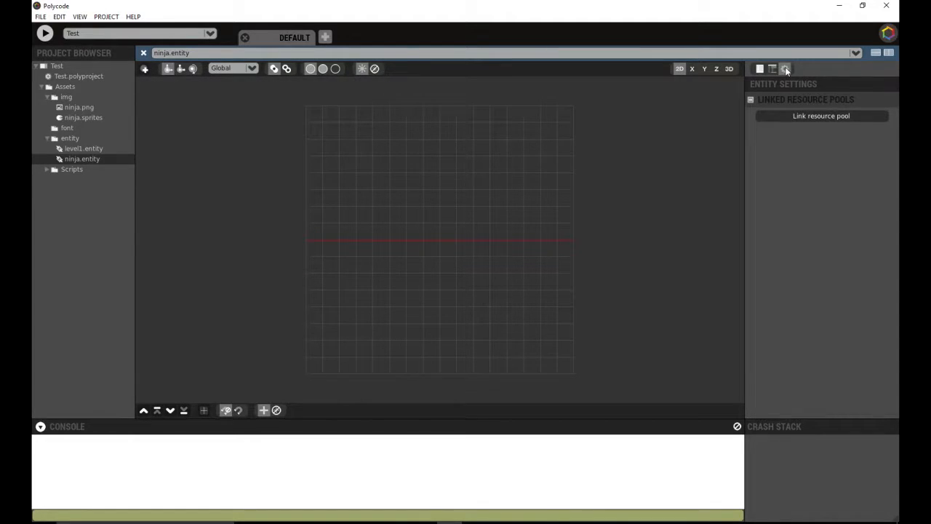
{"action": "left_click", "coordinate": [805, 116]}
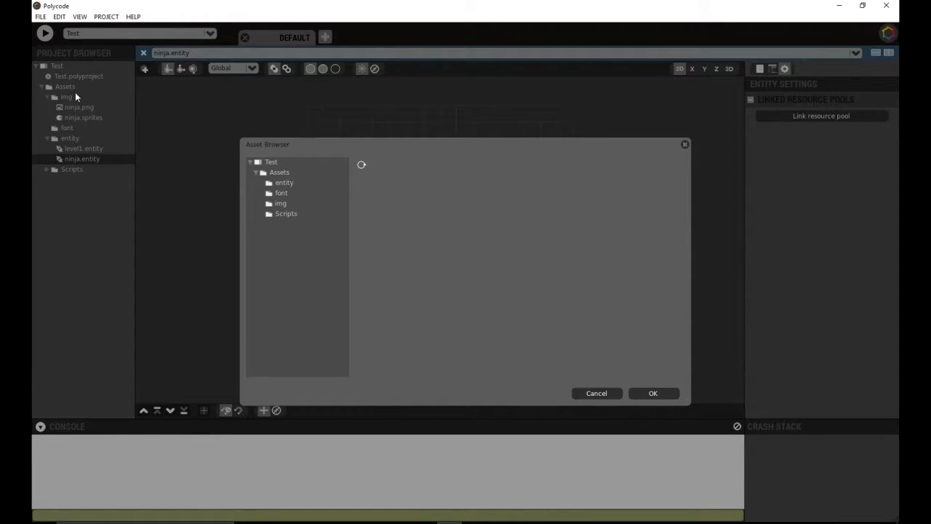
{"action": "left_click", "coordinate": [283, 205]}
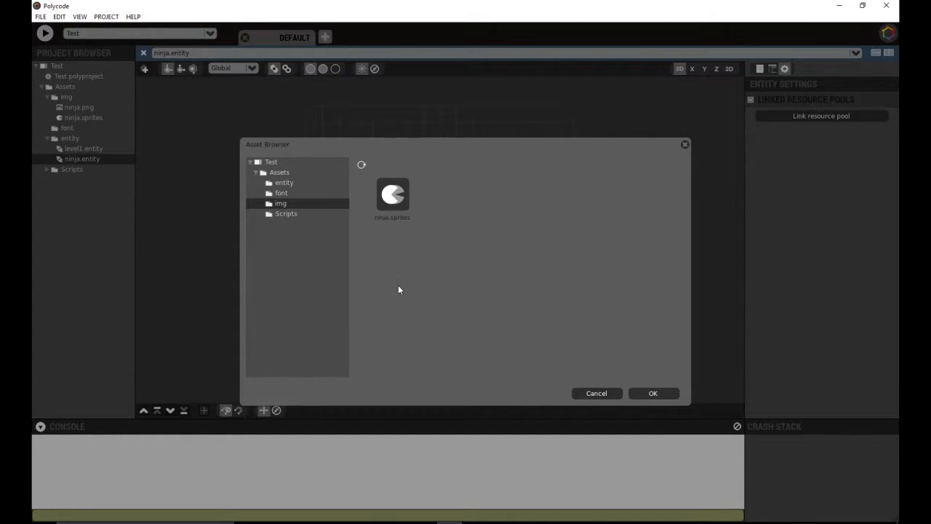
{"action": "left_click", "coordinate": [395, 211]}
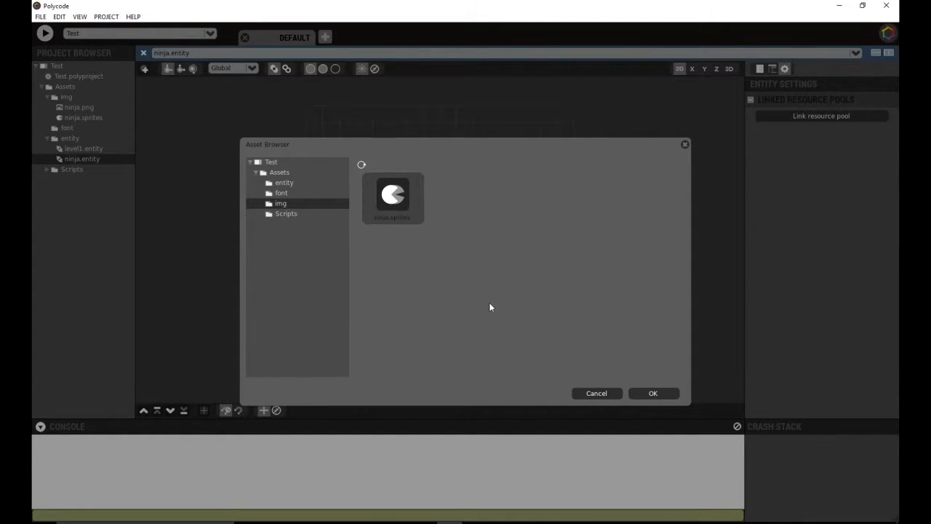
{"action": "left_click", "coordinate": [668, 394]}
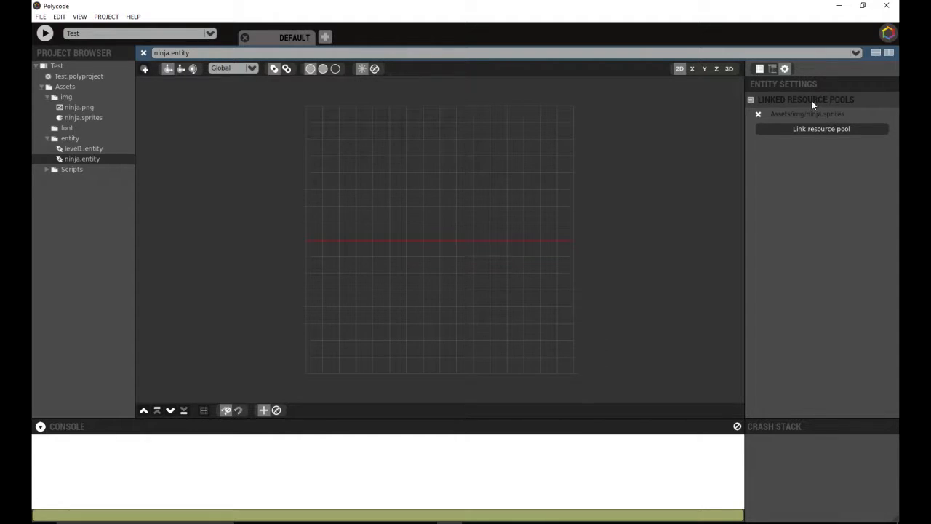
- Show the entity's hierarchy and try to add a sprite from the linked ninja.sprites pool
{"action": "left_click", "coordinate": [773, 69]}
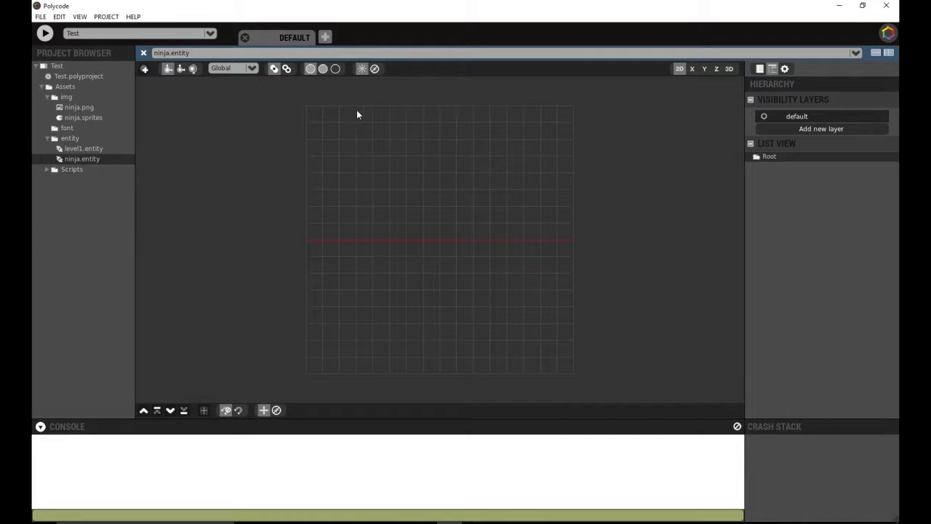
{"action": "left_click", "coordinate": [145, 69]}
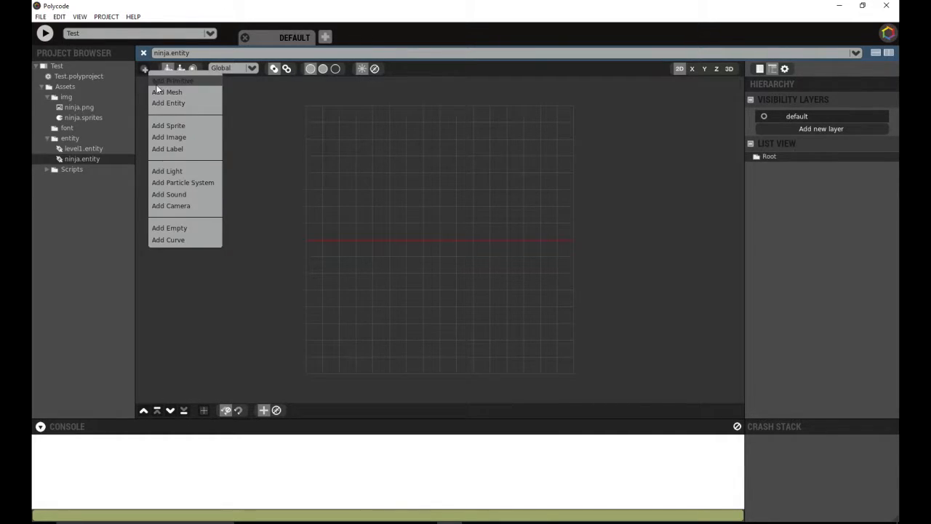
{"action": "left_click", "coordinate": [193, 128]}
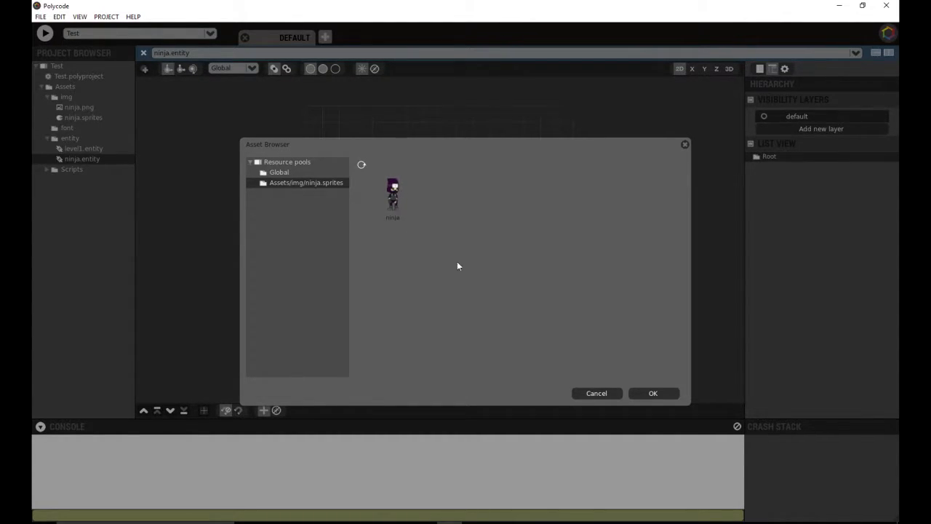
{"action": "left_click", "coordinate": [652, 395]}
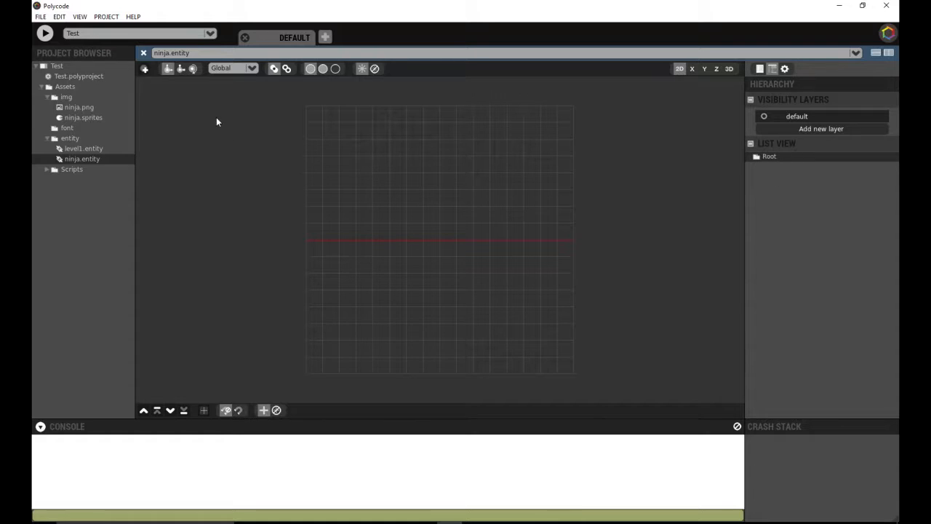
- Add the ninja sprite from the Assets/img/ninja.sprites resource pool to the entity
{"action": "left_click", "coordinate": [147, 68]}
{"action": "left_click", "coordinate": [175, 124]}
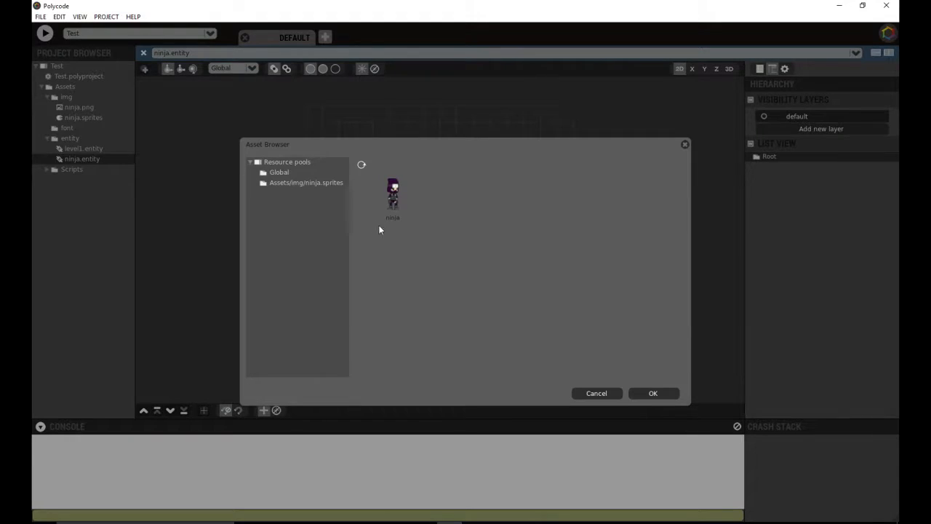
{"action": "left_click", "coordinate": [307, 184]}
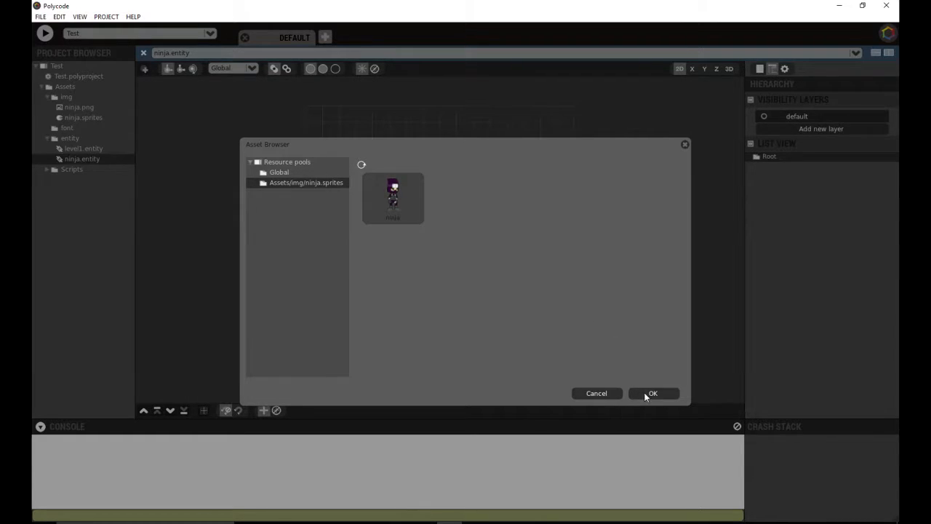
{"action": "left_click", "coordinate": [647, 395]}
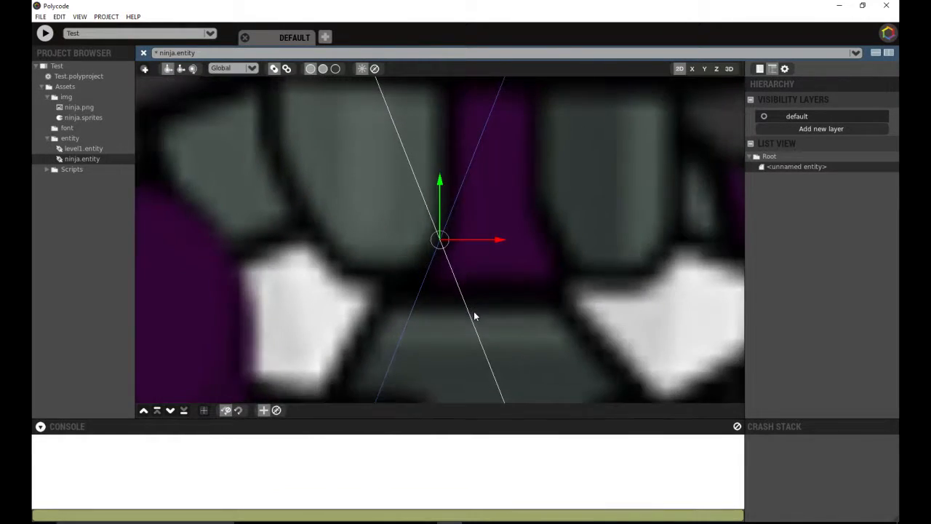
- Move the ninja sprite with the translate gizmo, leaving it slightly up and to the left of the origin
{"action": "scroll", "coordinate": [474, 312], "scroll_direction": "down", "scroll_amount": 10}
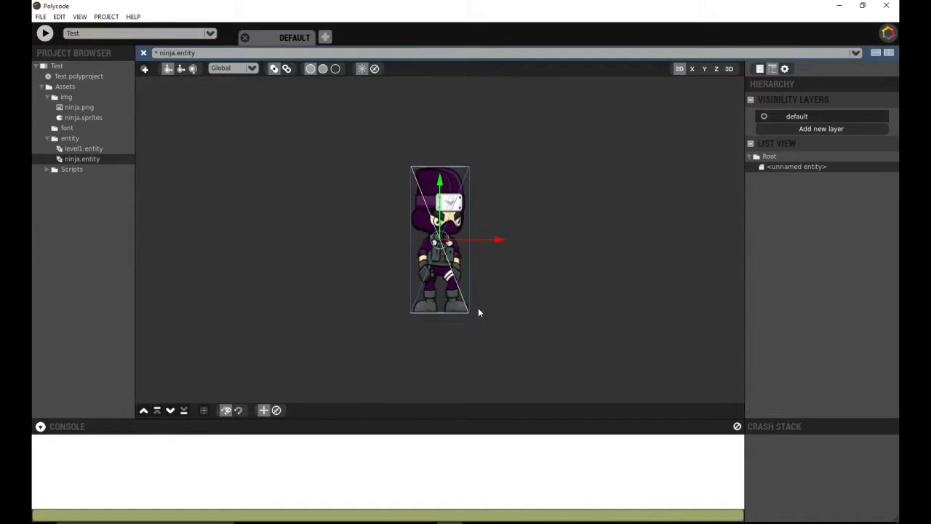
{"action": "scroll", "coordinate": [479, 307], "scroll_direction": "up", "scroll_amount": 3}
{"action": "scroll", "coordinate": [478, 306], "scroll_direction": "down", "scroll_amount": 1}
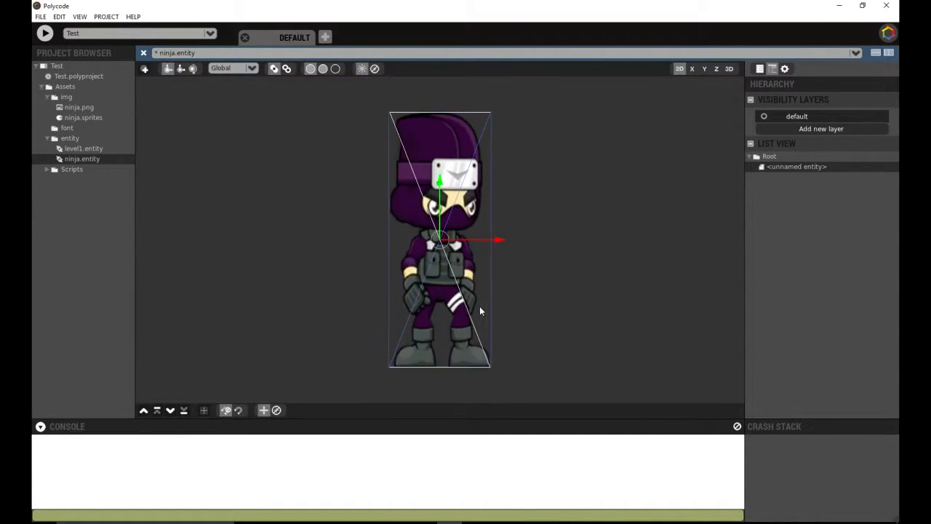
{"action": "scroll", "coordinate": [481, 308], "scroll_direction": "down", "scroll_amount": 2}
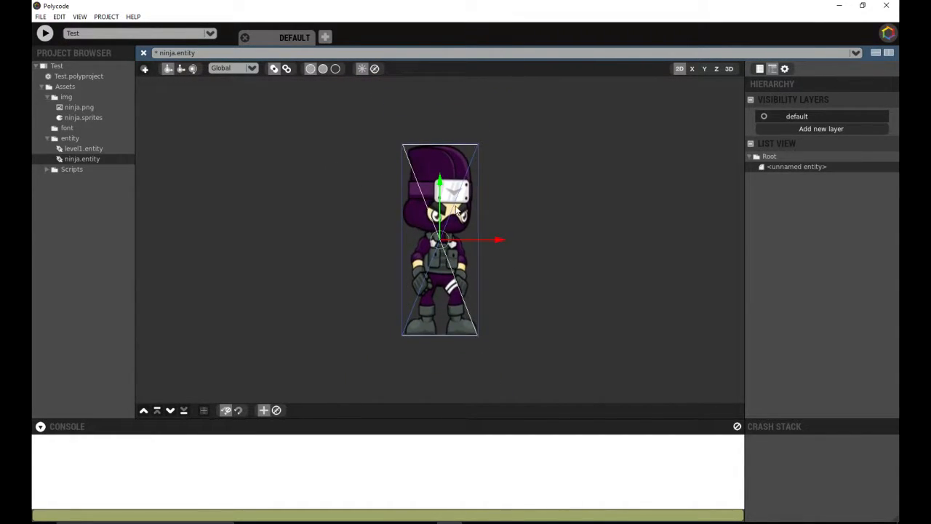
{"action": "mouse_move", "coordinate": [502, 239]}
{"action": "left_mouse_down"}
{"action": "mouse_move", "coordinate": [485, 234]}
{"action": "mouse_move", "coordinate": [516, 230]}
{"action": "mouse_move", "coordinate": [495, 237]}
{"action": "mouse_move", "coordinate": [502, 233]}
{"action": "left_mouse_up"}
{"action": "mouse_move", "coordinate": [445, 171]}
{"action": "left_mouse_down"}
{"action": "mouse_move", "coordinate": [445, 214]}
{"action": "mouse_move", "coordinate": [445, 168]}
{"action": "mouse_move", "coordinate": [445, 178]}
{"action": "left_mouse_up"}
{"action": "left_click_drag", "start_coordinate": [446, 241], "coordinate": [435, 178]}
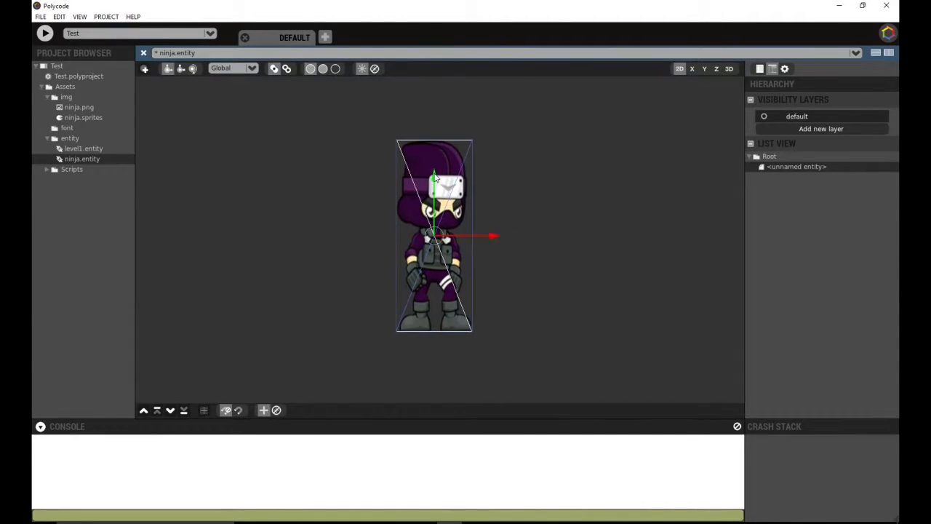
{"action": "left_click_drag", "start_coordinate": [495, 236], "coordinate": [500, 238]}
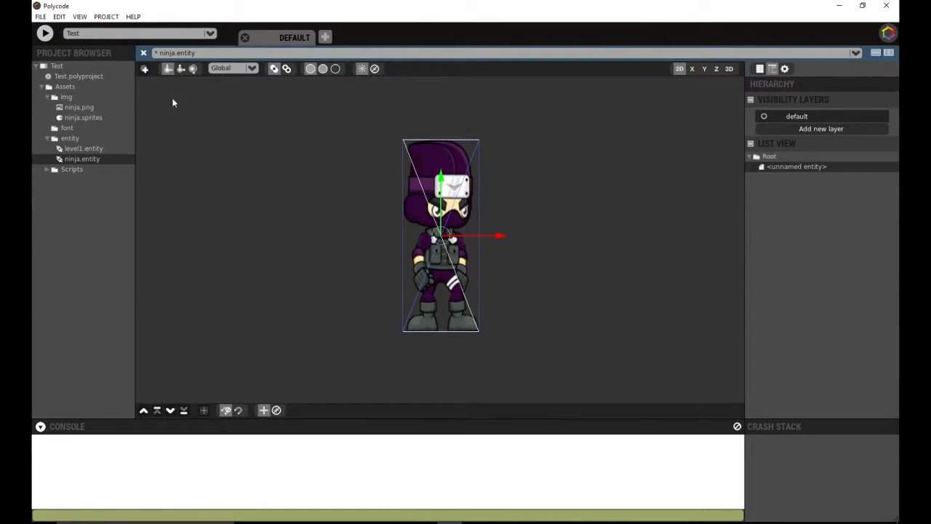
{"action": "left_click_drag", "start_coordinate": [440, 188], "coordinate": [440, 167]}
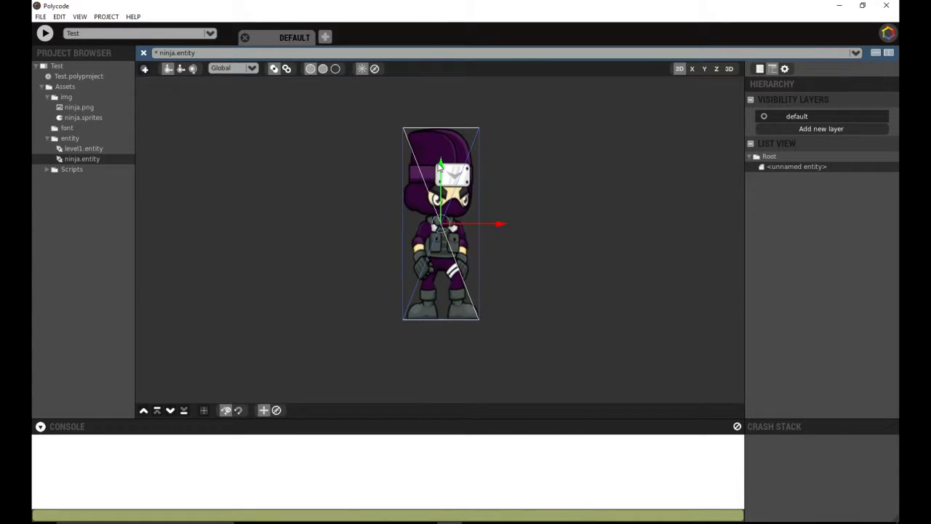
{"action": "mouse_move", "coordinate": [499, 224]}
{"action": "left_mouse_down"}
{"action": "mouse_move", "coordinate": [532, 226]}
{"action": "mouse_move", "coordinate": [479, 226]}
{"action": "mouse_move", "coordinate": [495, 232]}
{"action": "left_mouse_up"}
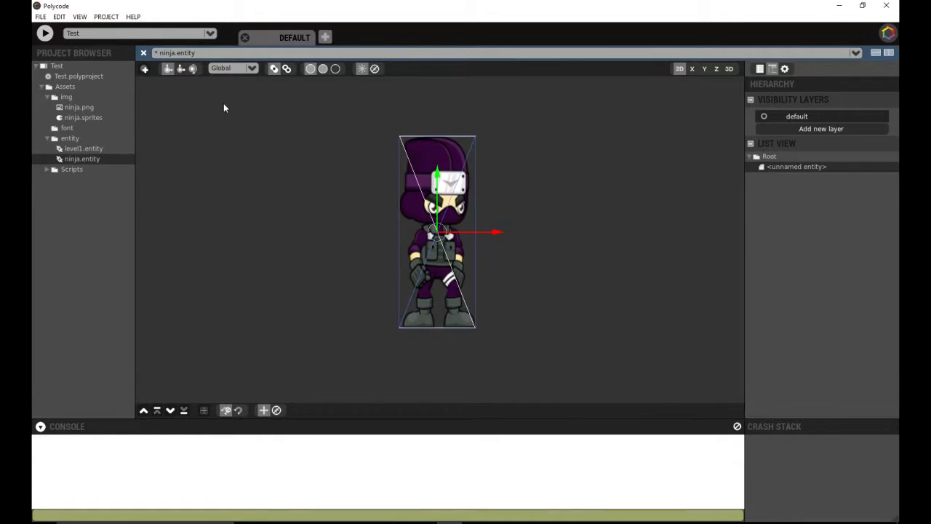
- Scale the ninja sprite down in both width and height to roughly one sixth of its size, keeping its proportions approximately
{"action": "left_click", "coordinate": [181, 69]}
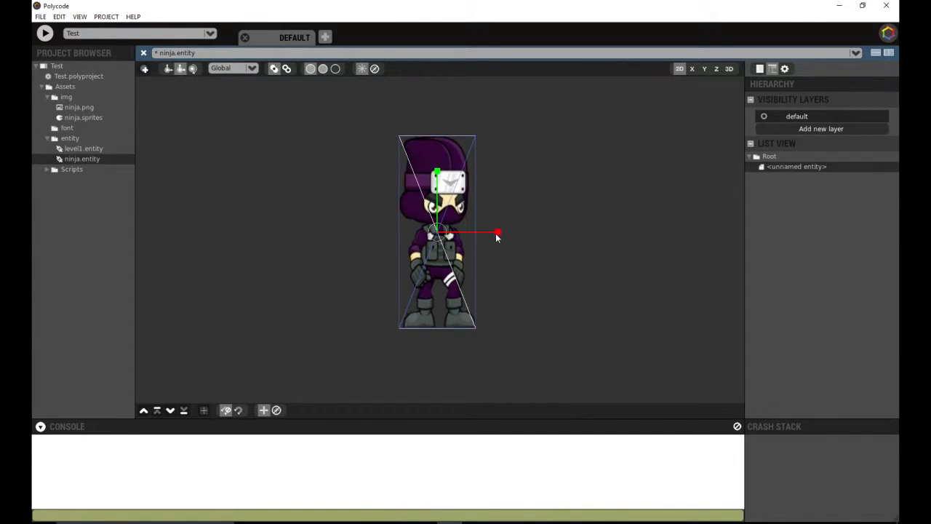
{"action": "mouse_move", "coordinate": [497, 236]}
{"action": "left_mouse_down"}
{"action": "mouse_move", "coordinate": [607, 232]}
{"action": "mouse_move", "coordinate": [490, 231]}
{"action": "mouse_move", "coordinate": [568, 226]}
{"action": "mouse_move", "coordinate": [512, 231]}
{"action": "left_mouse_up"}
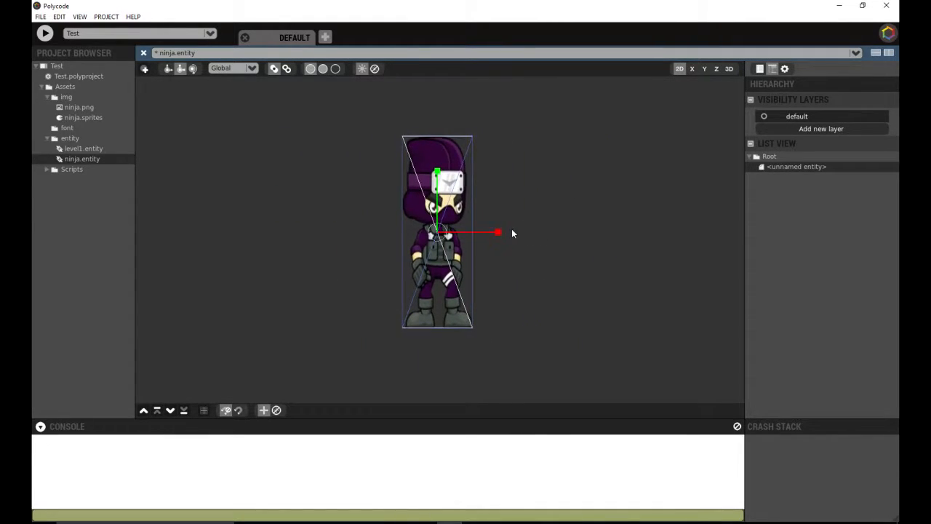
{"action": "left_click_drag", "start_coordinate": [438, 183], "coordinate": [464, 233]}
{"action": "scroll", "coordinate": [440, 254], "scroll_direction": "up", "scroll_amount": 5}
{"action": "left_click_drag", "start_coordinate": [433, 157], "coordinate": [435, 187]}
{"action": "left_click_drag", "start_coordinate": [491, 216], "coordinate": [450, 218]}
{"action": "left_click_drag", "start_coordinate": [432, 161], "coordinate": [431, 187]}
{"action": "left_click_drag", "start_coordinate": [491, 217], "coordinate": [463, 217]}
{"action": "scroll", "coordinate": [451, 231], "scroll_direction": "up", "scroll_amount": 8}
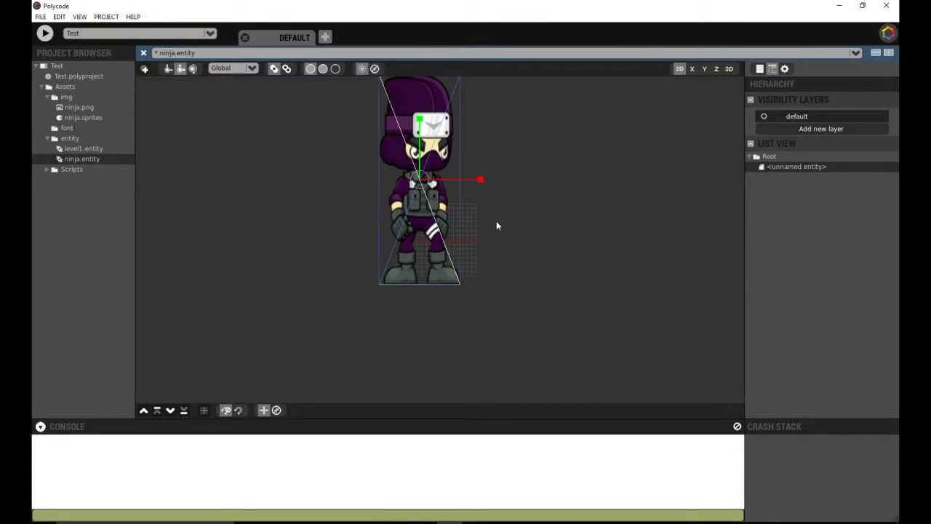
- Move the ninja sprite down and to the right with the translate gizmo, centring it approximately over the grid's origin
{"action": "left_click", "coordinate": [168, 69]}
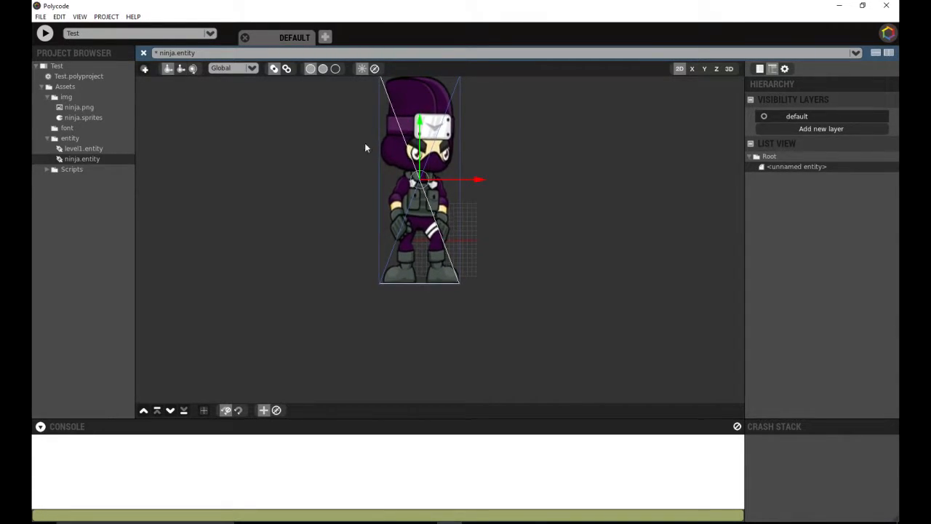
{"action": "left_click_drag", "start_coordinate": [420, 140], "coordinate": [421, 205]}
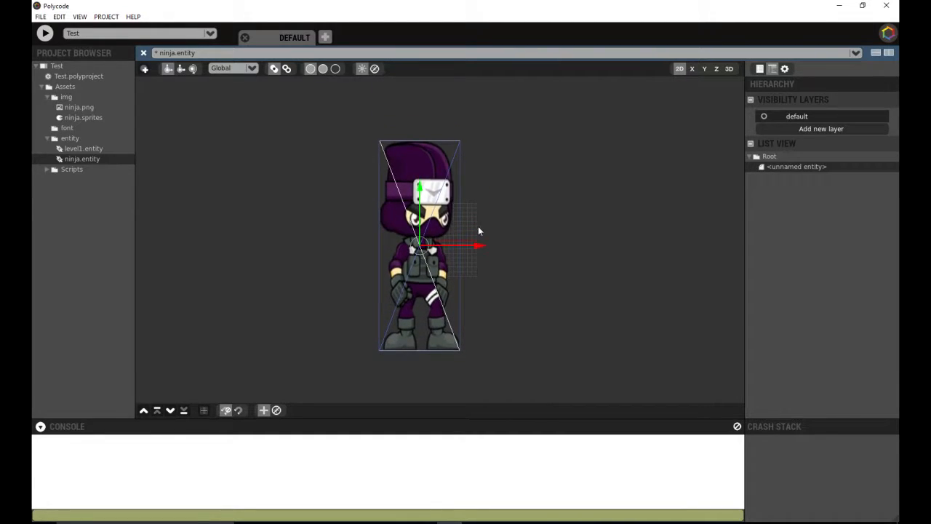
{"action": "left_click_drag", "start_coordinate": [478, 247], "coordinate": [500, 247]}
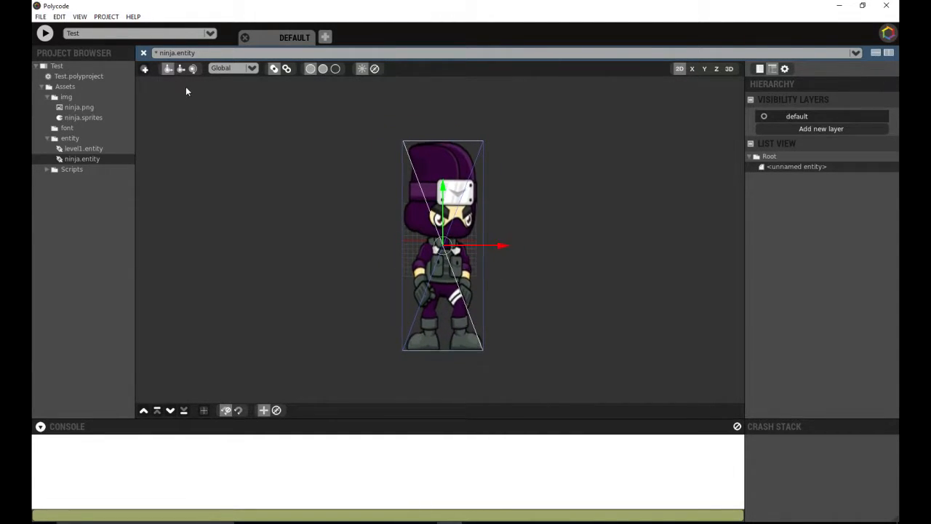
- Try the rotate gizmo on the ninja sprite, and return to the translate gizmo
{"action": "left_click", "coordinate": [192, 68]}
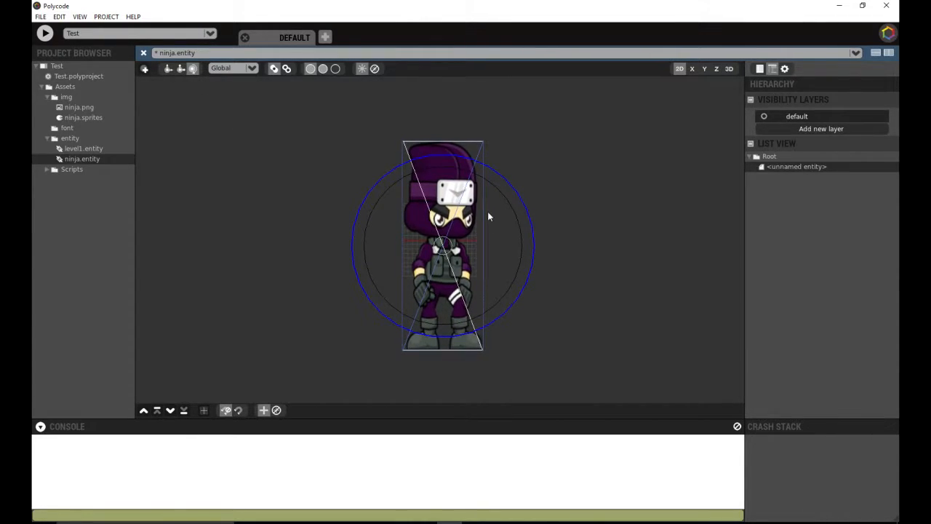
{"action": "mouse_move", "coordinate": [534, 250]}
{"action": "left_mouse_down"}
{"action": "mouse_move", "coordinate": [503, 182]}
{"action": "mouse_move", "coordinate": [493, 185]}
{"action": "mouse_move", "coordinate": [465, 334]}
{"action": "mouse_move", "coordinate": [531, 306]}
{"action": "mouse_move", "coordinate": [496, 164]}
{"action": "mouse_move", "coordinate": [529, 245]}
{"action": "left_mouse_up"}
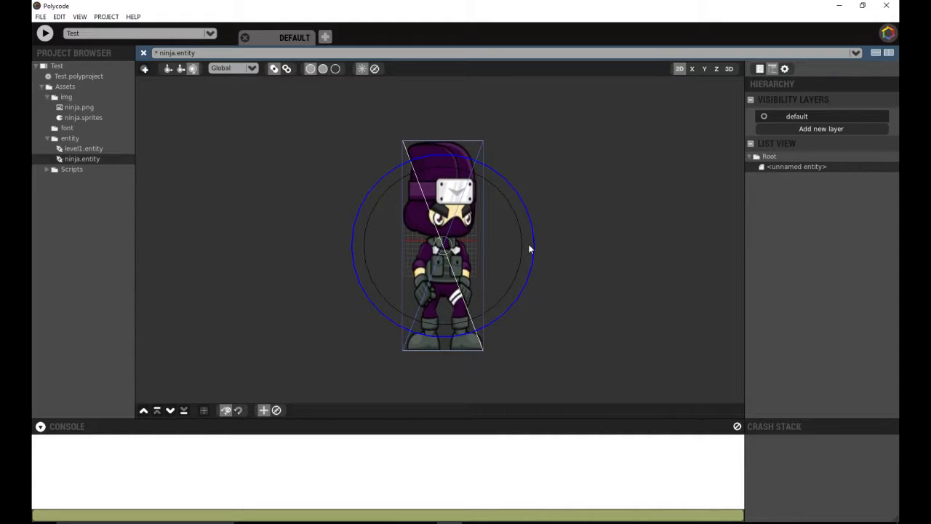
{"action": "left_click", "coordinate": [168, 68]}
{"action": "left_click", "coordinate": [192, 68]}
{"action": "left_click", "coordinate": [169, 69]}
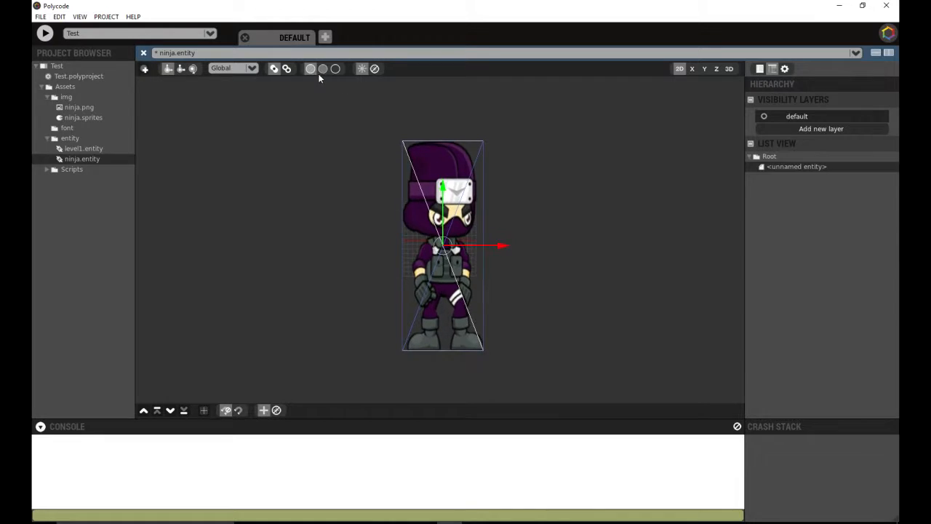
- Preview the ninja sprite in the other display modes, including wireframe, and restore the normal textured view and default display options
{"action": "left_click", "coordinate": [274, 69]}
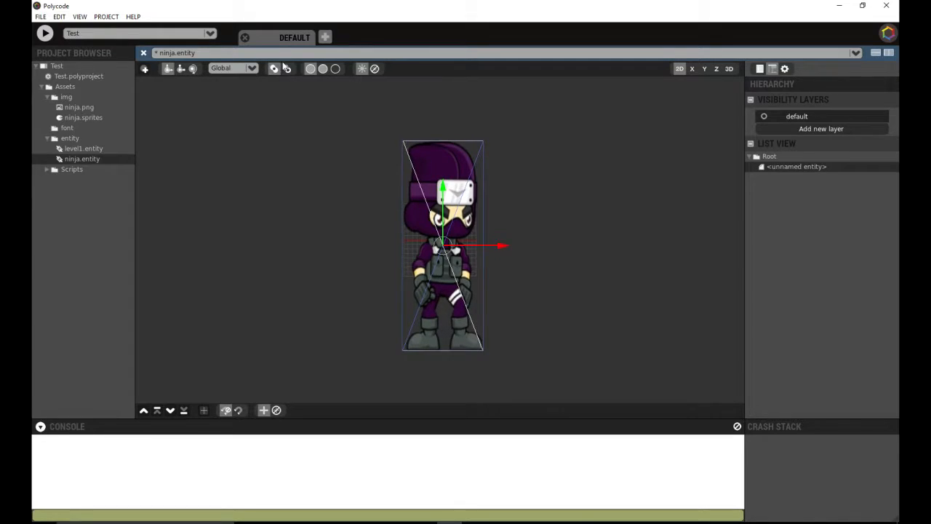
{"action": "left_click", "coordinate": [325, 70]}
{"action": "left_click", "coordinate": [334, 69]}
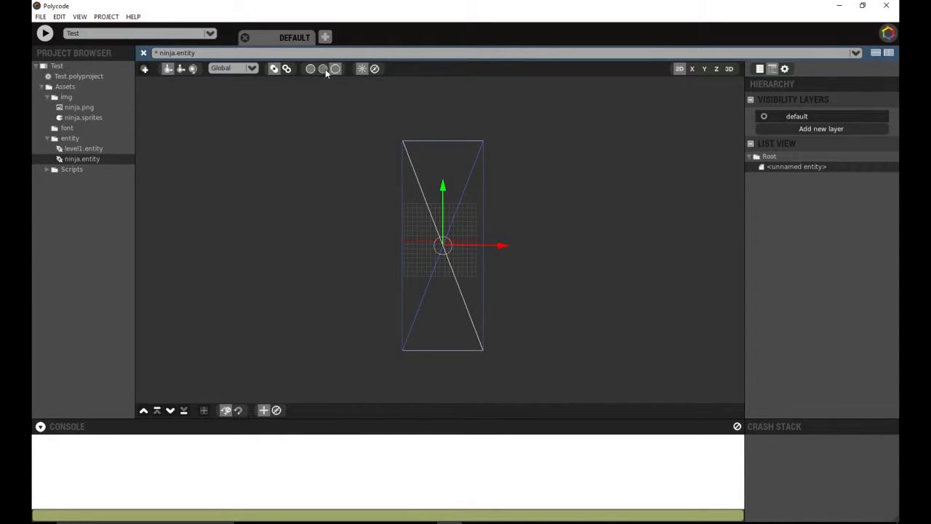
{"action": "left_click", "coordinate": [323, 70]}
{"action": "left_click", "coordinate": [308, 71]}
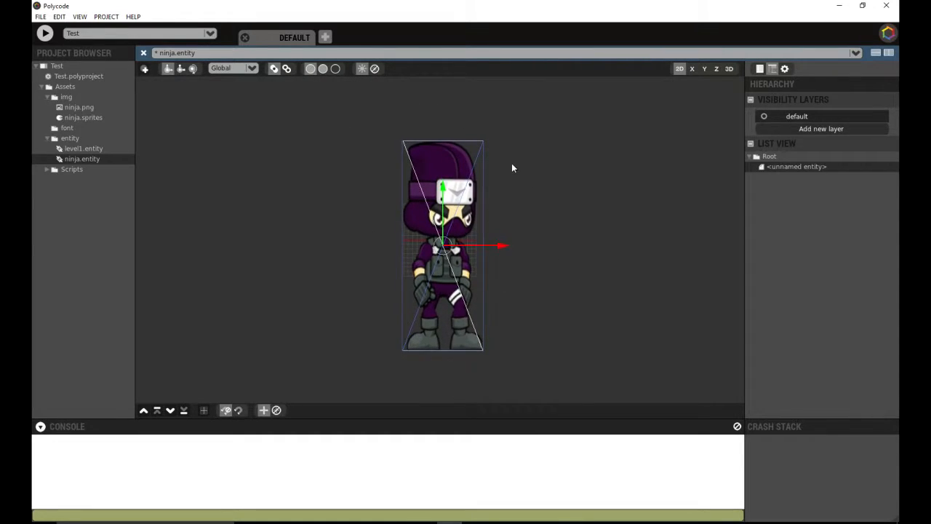
{"action": "left_click", "coordinate": [376, 71]}
{"action": "left_click", "coordinate": [360, 69]}
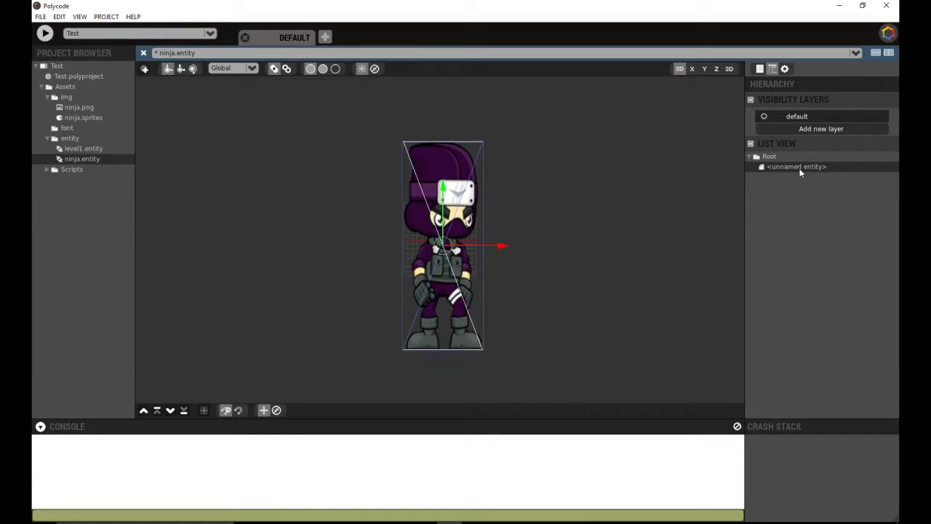
- Set the sprite's entity ID to ninja in its properties, and return to the entity's hierarchy
{"action": "left_click", "coordinate": [761, 69]}
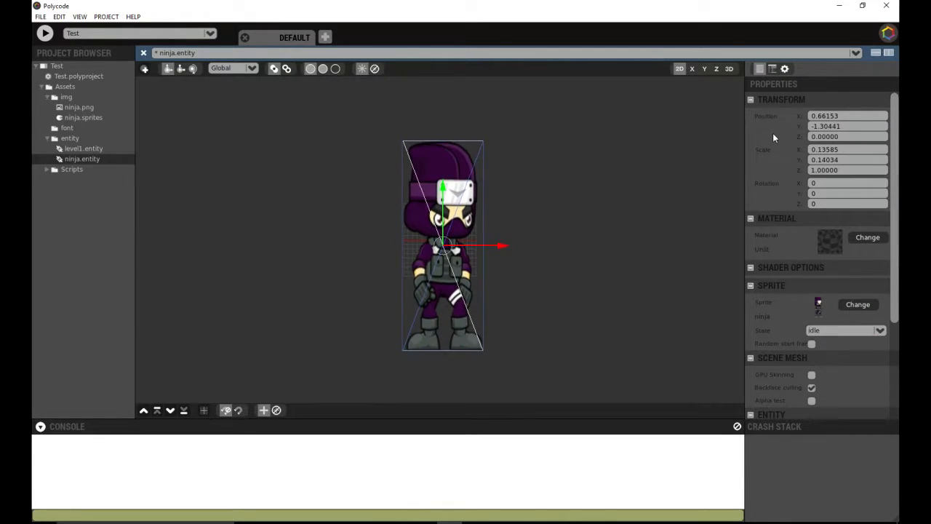
{"action": "scroll", "coordinate": [787, 172], "scroll_direction": "down", "scroll_amount": 2}
{"action": "scroll", "coordinate": [787, 172], "scroll_direction": "down", "scroll_amount": 2}
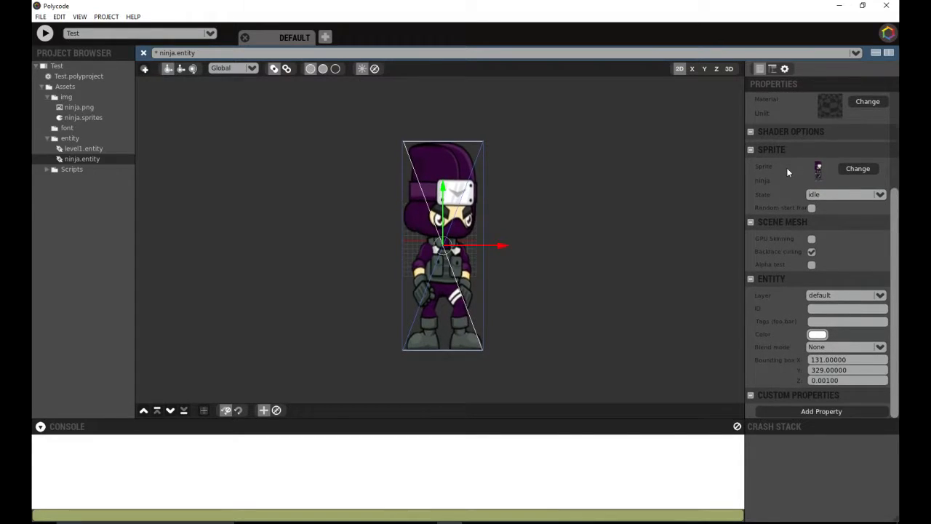
{"action": "scroll", "coordinate": [787, 172], "scroll_direction": "up", "scroll_amount": 4}
{"action": "scroll", "coordinate": [787, 172], "scroll_direction": "down", "scroll_amount": 4}
{"action": "left_click", "coordinate": [816, 309]}
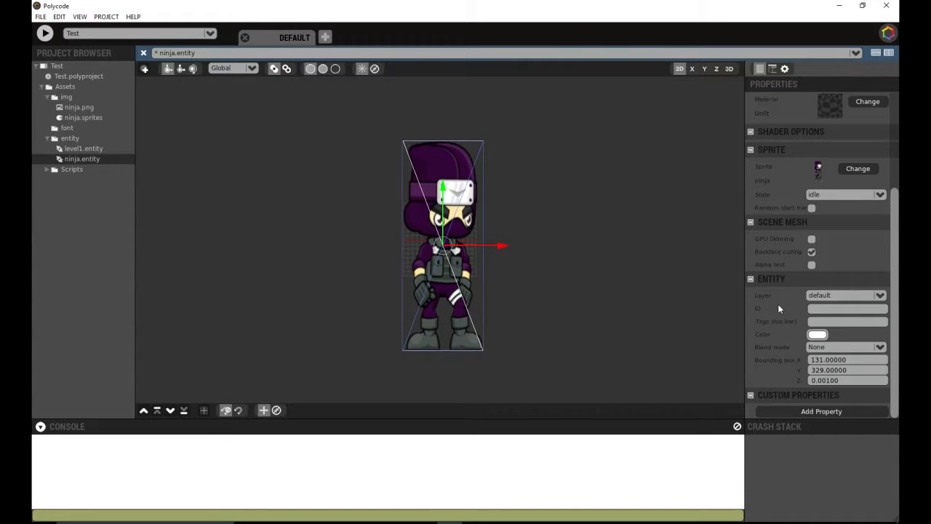
{"action": "type", "text": "ninja"}
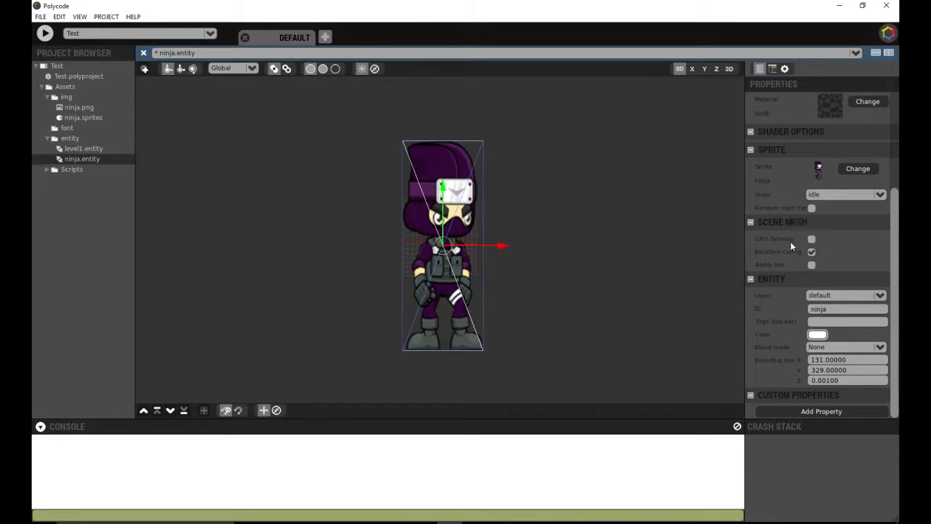
{"action": "left_click", "coordinate": [773, 68]}
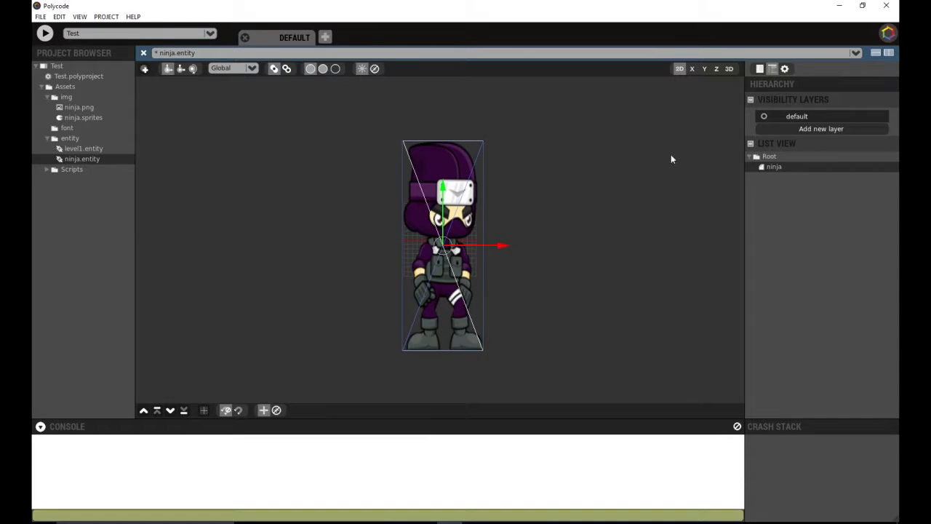
- Save the ninja entity, run the project in the player, and close the player window
{"action": "key", "text": "ctrl+s"}
{"action": "left_click", "coordinate": [45, 33]}
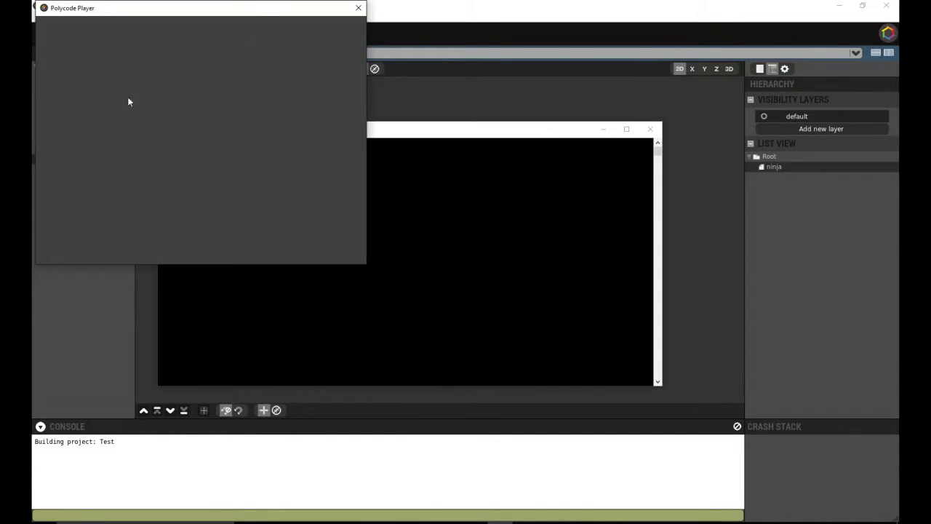
{"action": "left_click_drag", "start_coordinate": [132, 13], "coordinate": [189, 51]}
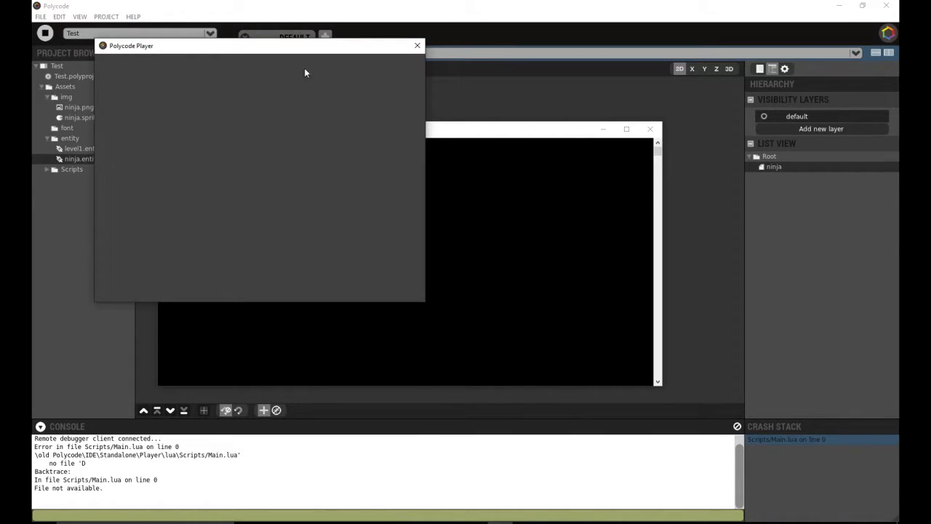
{"action": "left_click_drag", "start_coordinate": [200, 47], "coordinate": [250, 52]}
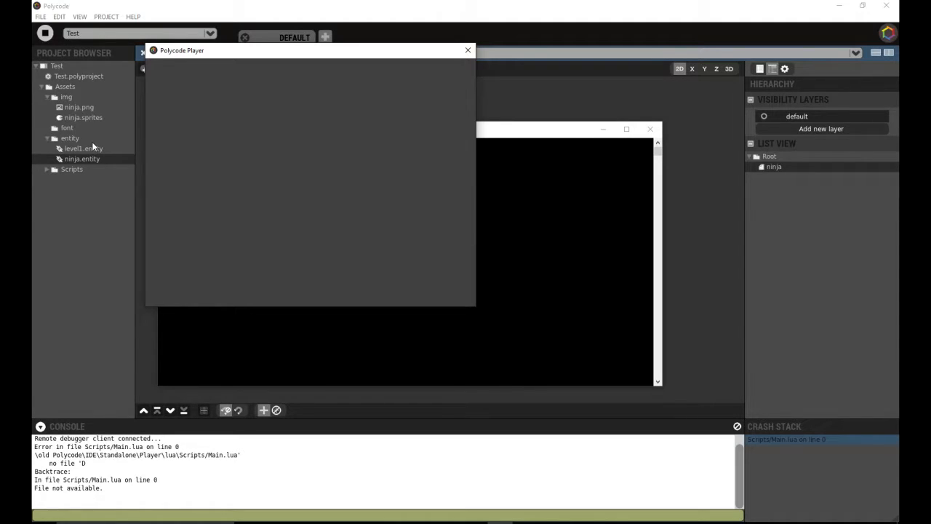
{"action": "left_click_drag", "start_coordinate": [314, 50], "coordinate": [251, 40]}
{"action": "left_click", "coordinate": [405, 41]}
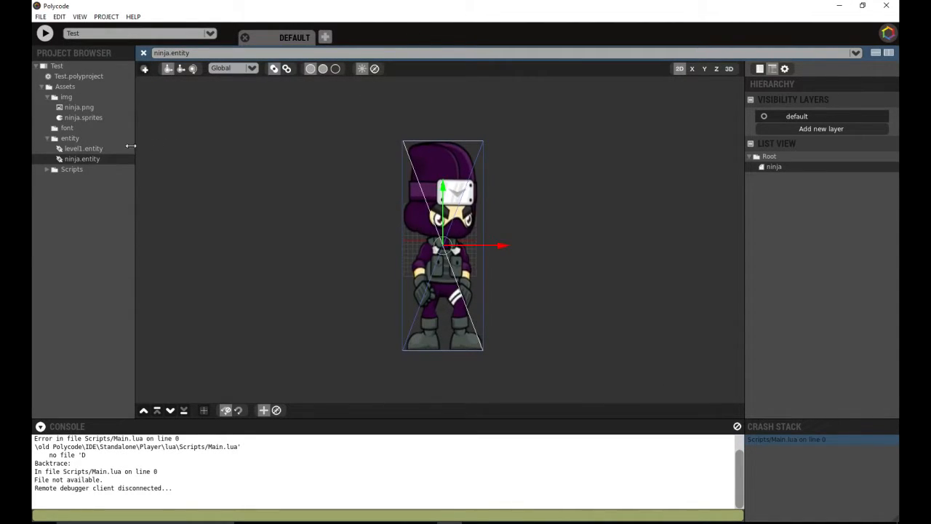
- Open Main.lua from the Scripts folder, test-run the project again, and place the text cursor in the script
{"action": "left_click", "coordinate": [46, 169]}
{"action": "left_click", "coordinate": [79, 179]}
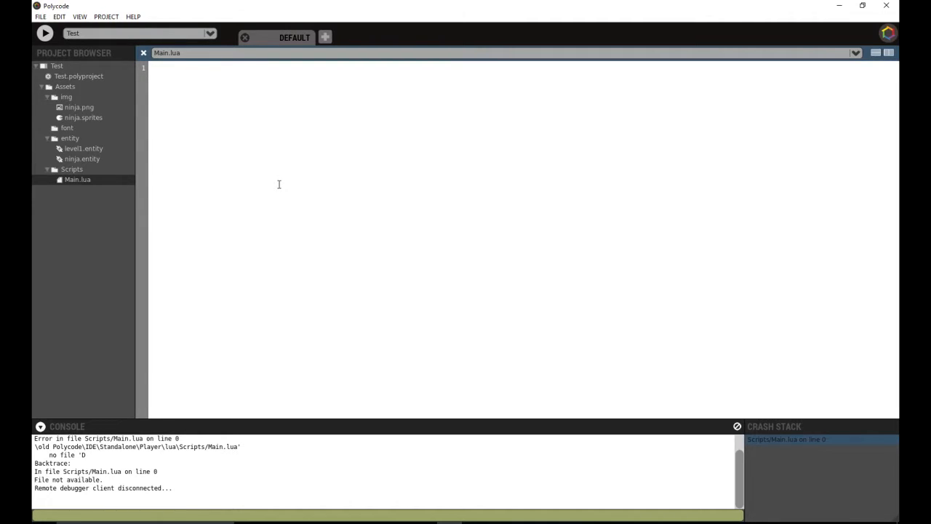
{"action": "left_click", "coordinate": [44, 33]}
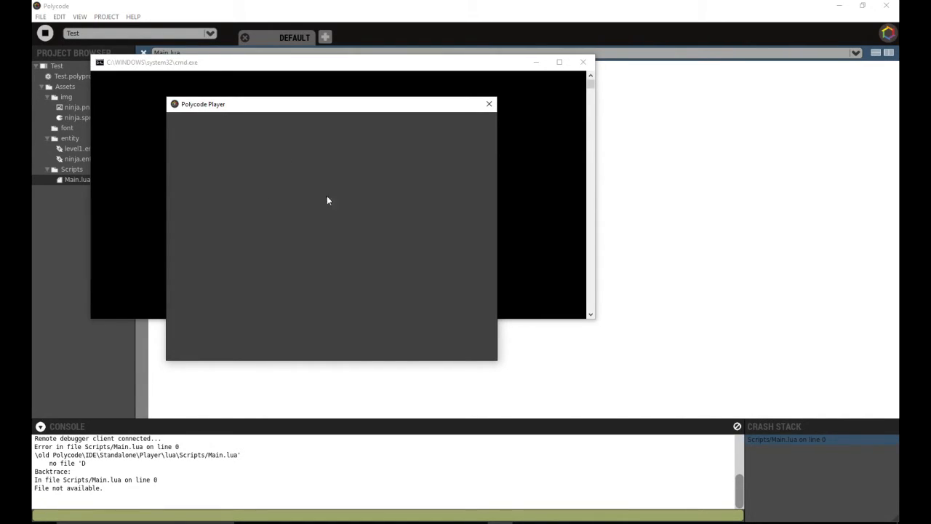
{"action": "left_click", "coordinate": [489, 104]}
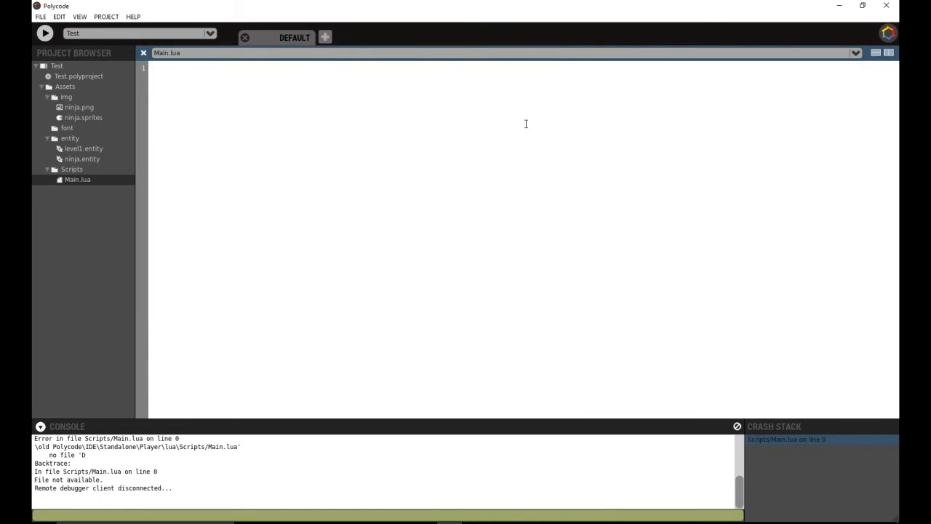
{"action": "left_click", "coordinate": [201, 75]}
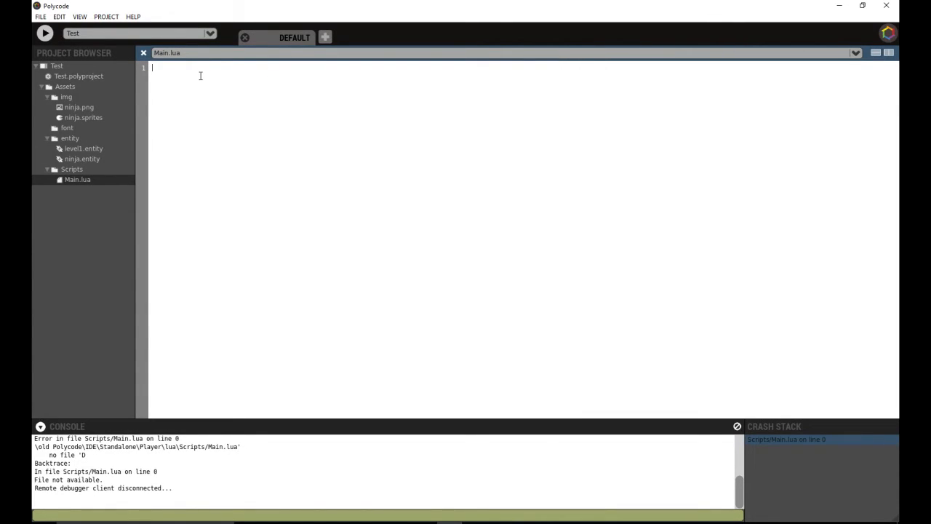